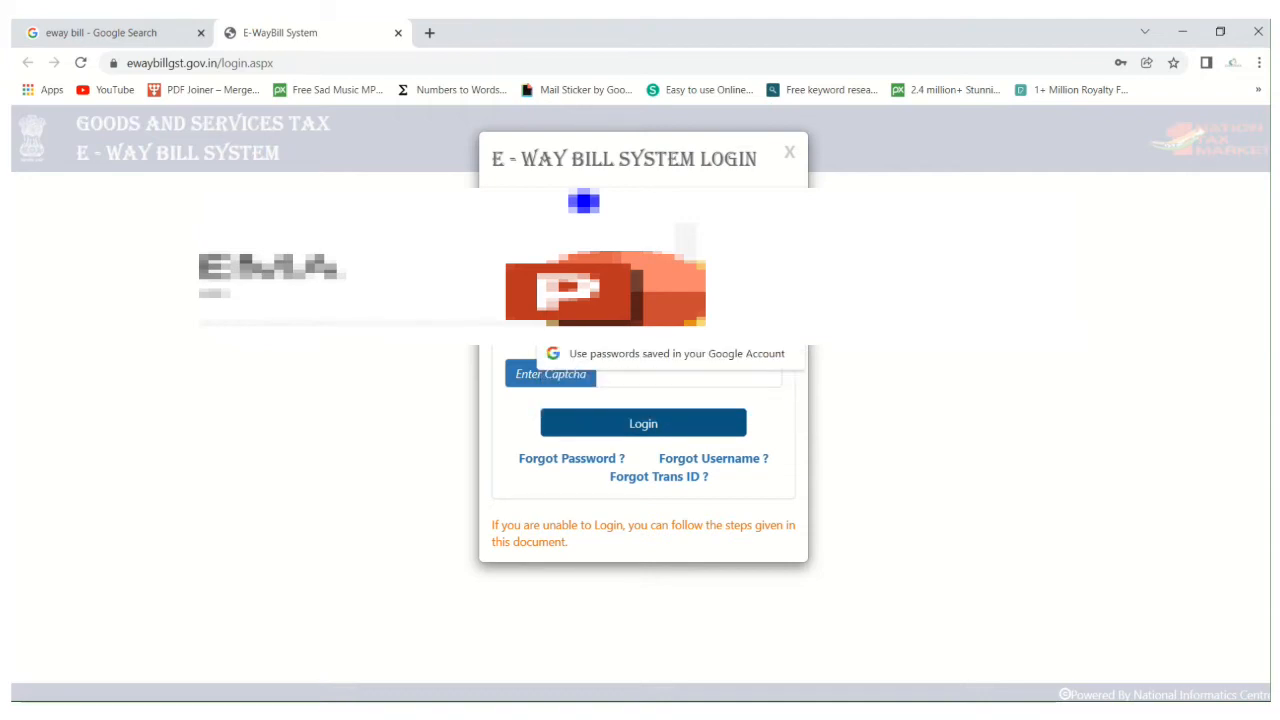
Complete the captcha and log in to the e-way bill system, declining to save the password and exiting the password change page.
{"action": "left_click", "coordinate": [632, 372]}
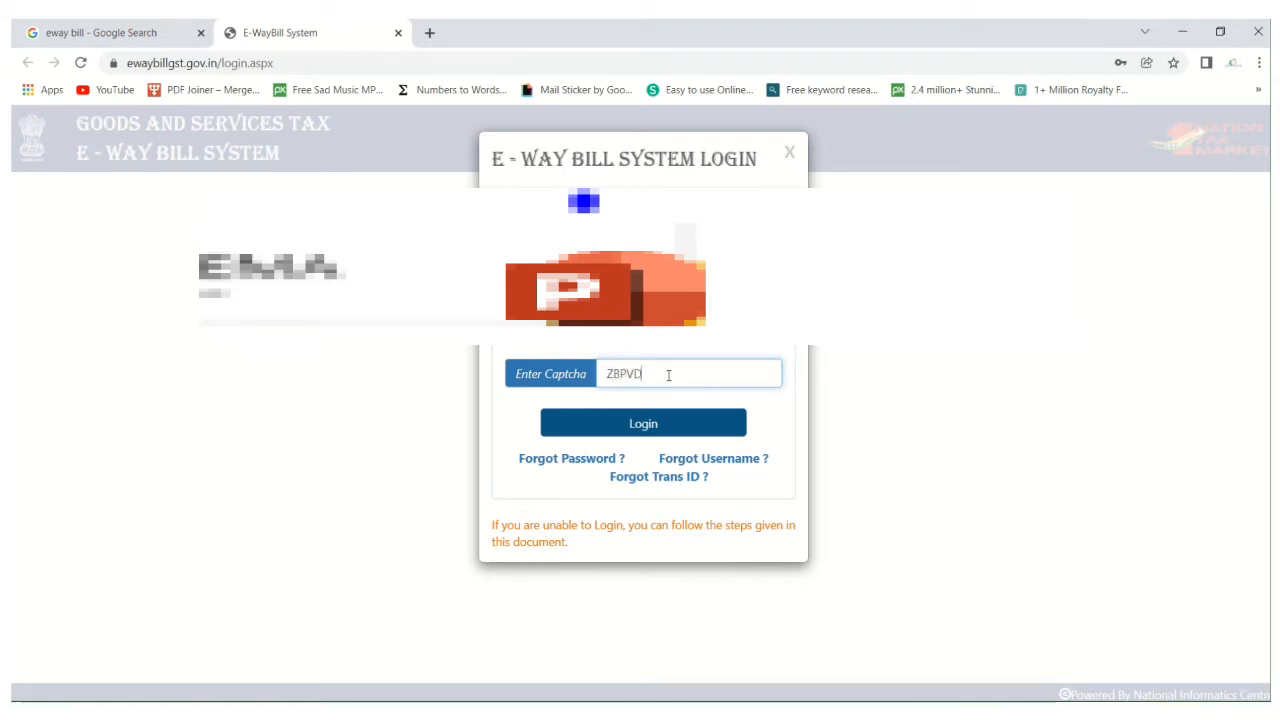
{"action": "left_click", "coordinate": [678, 430]}
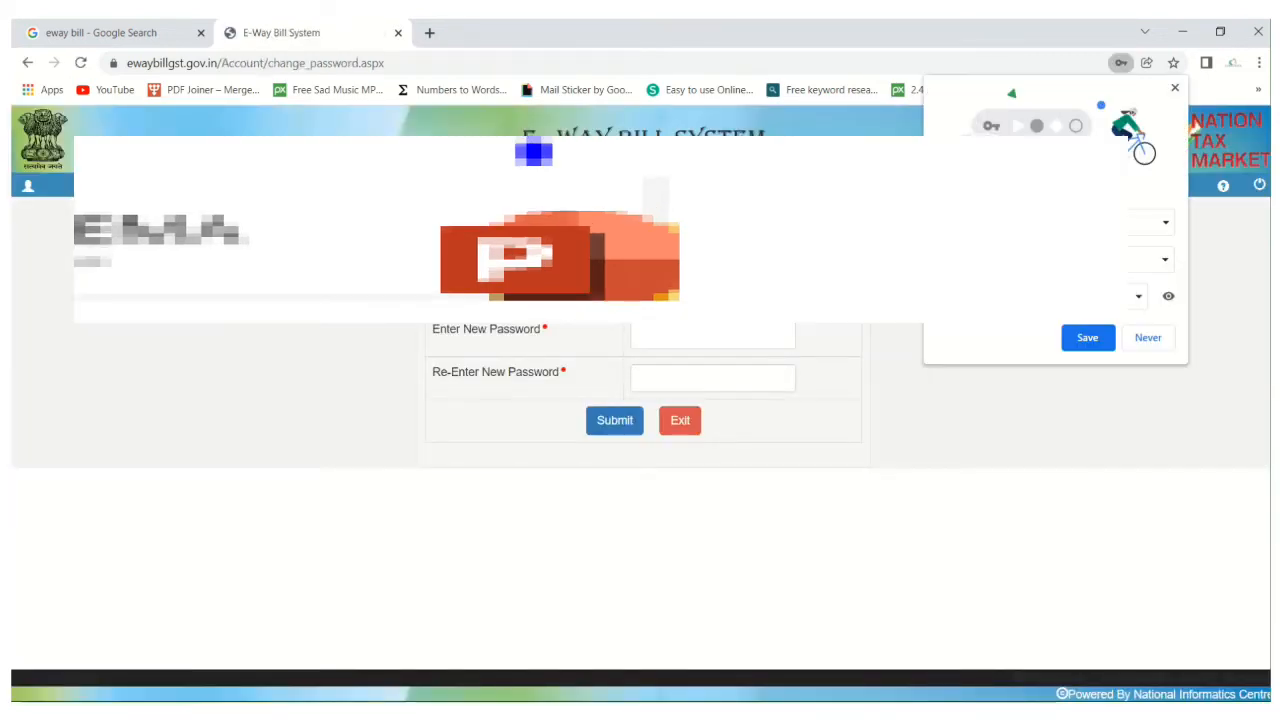
{"action": "left_click", "coordinate": [1148, 338]}
{"action": "left_click", "coordinate": [682, 422]}
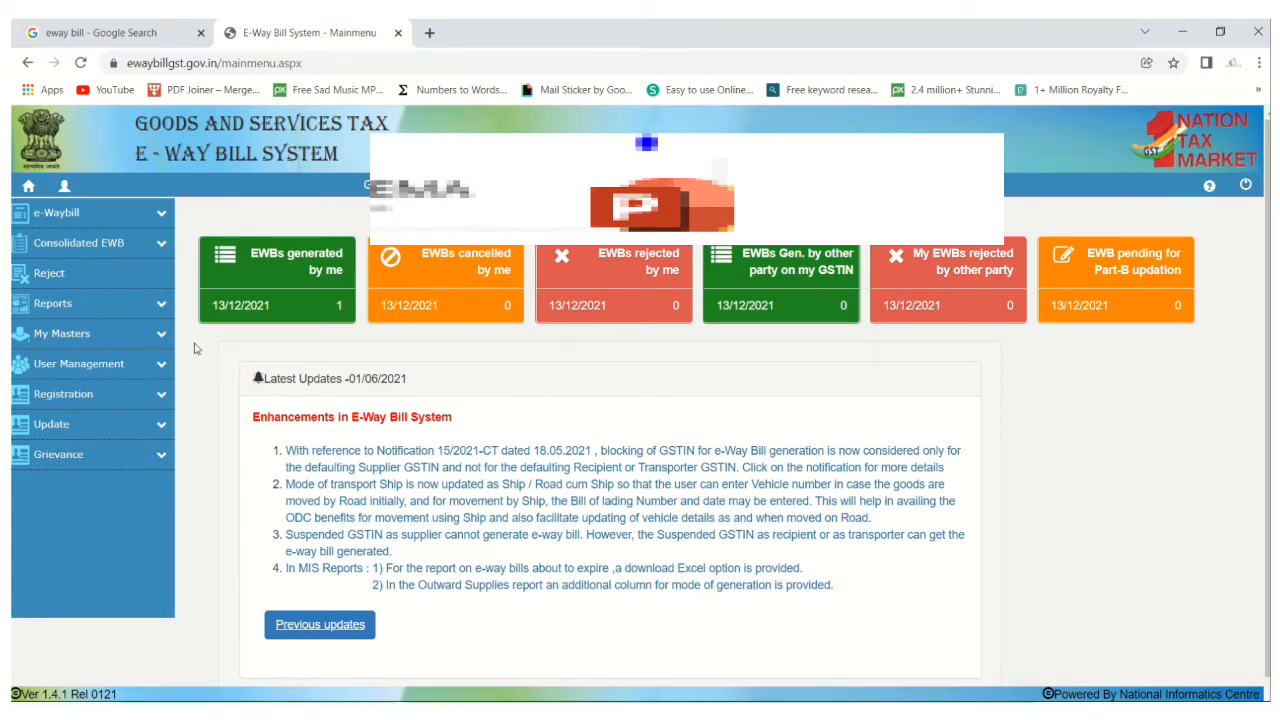
Open the form for generating a new e-way bill and look over its sections.
{"action": "left_click", "coordinate": [158, 214]}
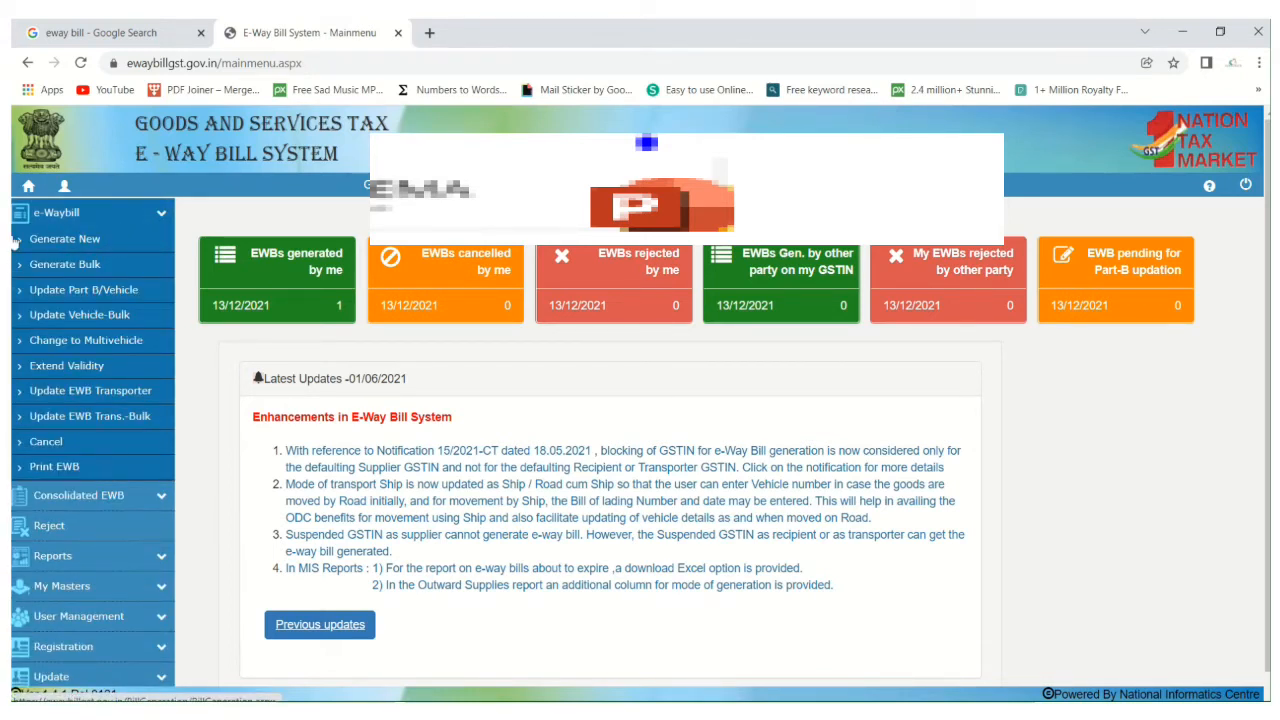
{"action": "left_click", "coordinate": [68, 241]}
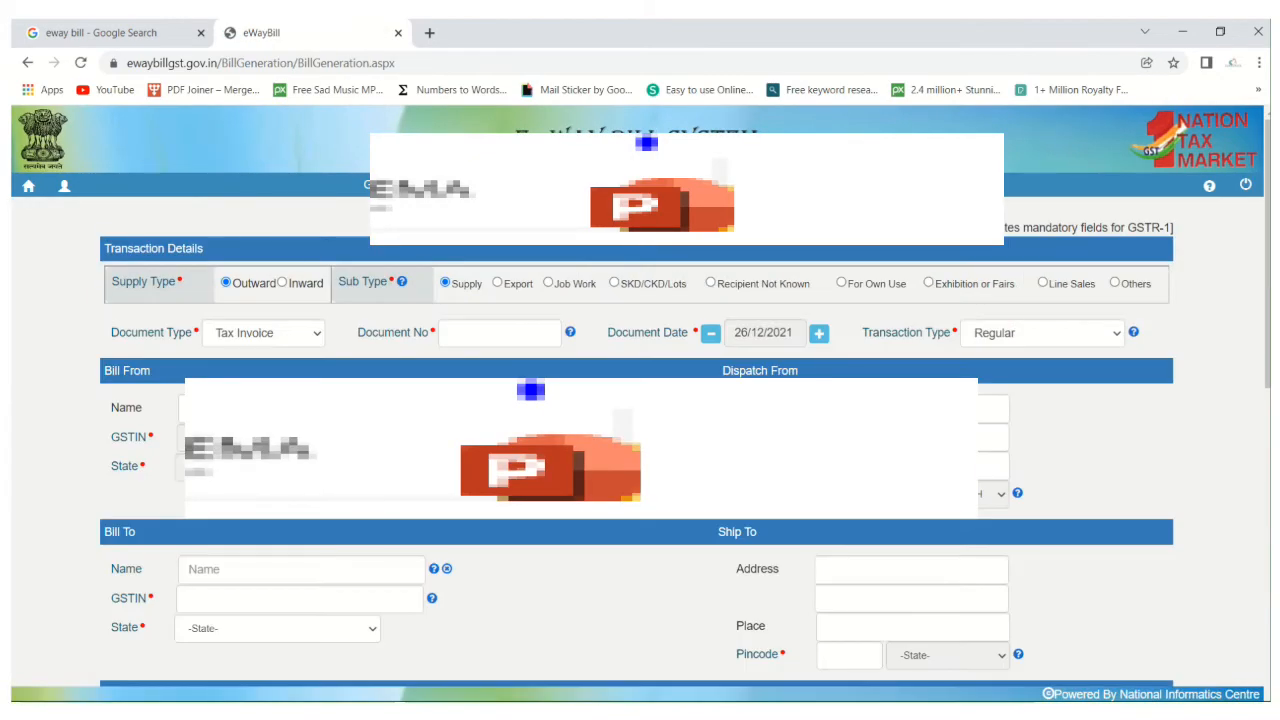
{"action": "scroll", "coordinate": [640, 450], "scroll_direction": "down", "scroll_amount": 10}
{"action": "scroll", "coordinate": [640, 450], "scroll_direction": "up", "scroll_amount": 10}
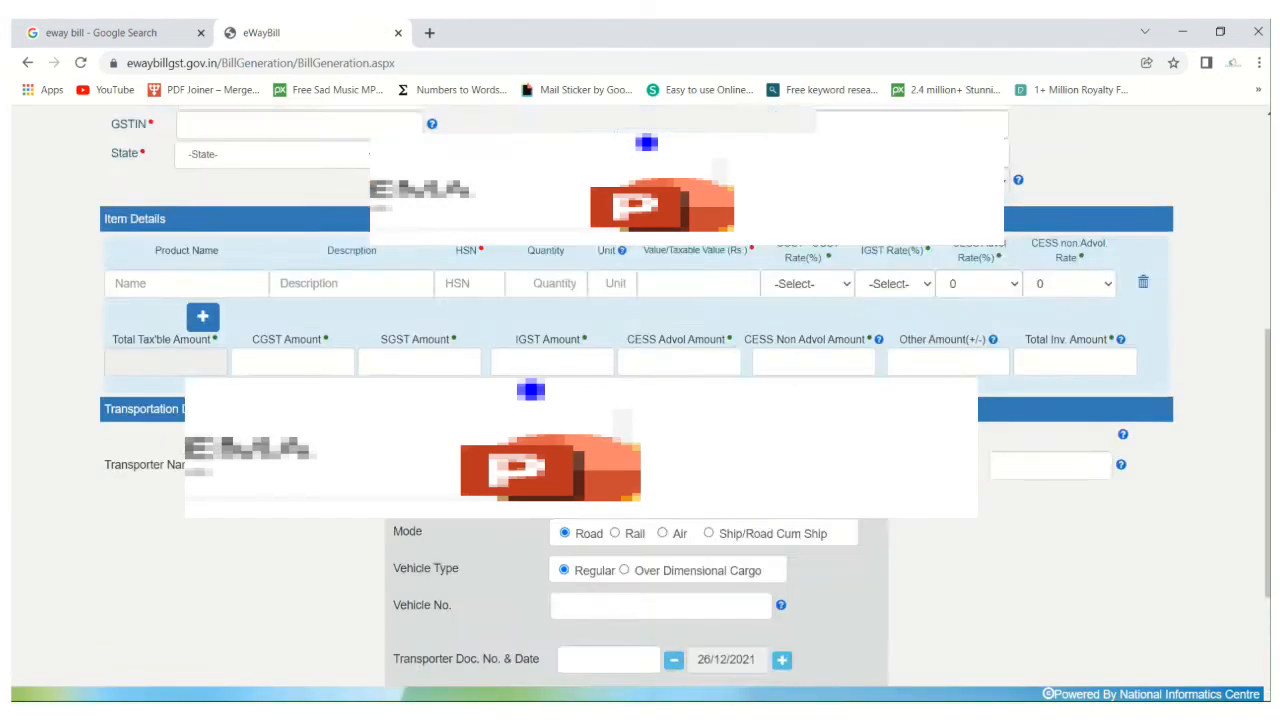
{"action": "scroll", "coordinate": [640, 450], "scroll_direction": "down", "scroll_amount": 3}
{"action": "scroll", "coordinate": [640, 450], "scroll_direction": "up", "scroll_amount": 3}
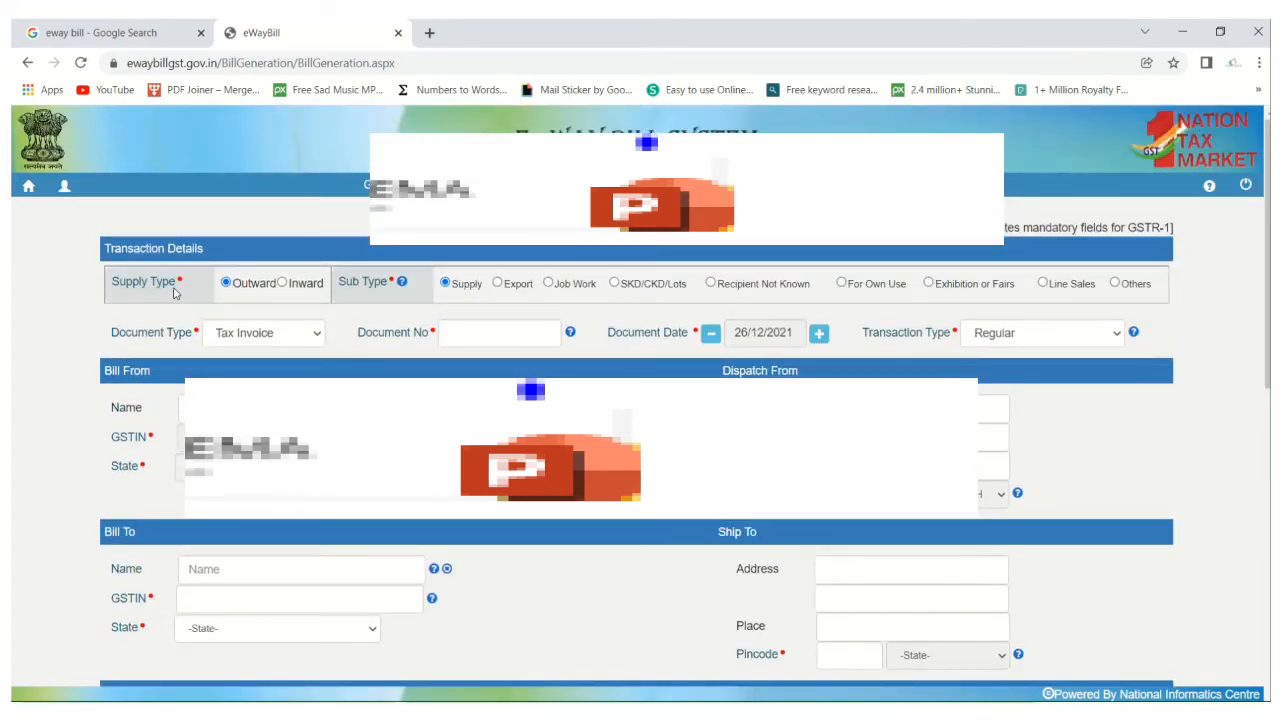
Set the supply type to Inward and the sub type to Import in the transaction details.
{"action": "left_click_drag", "start_coordinate": [138, 283], "coordinate": [283, 291]}
{"action": "left_click", "coordinate": [282, 285]}
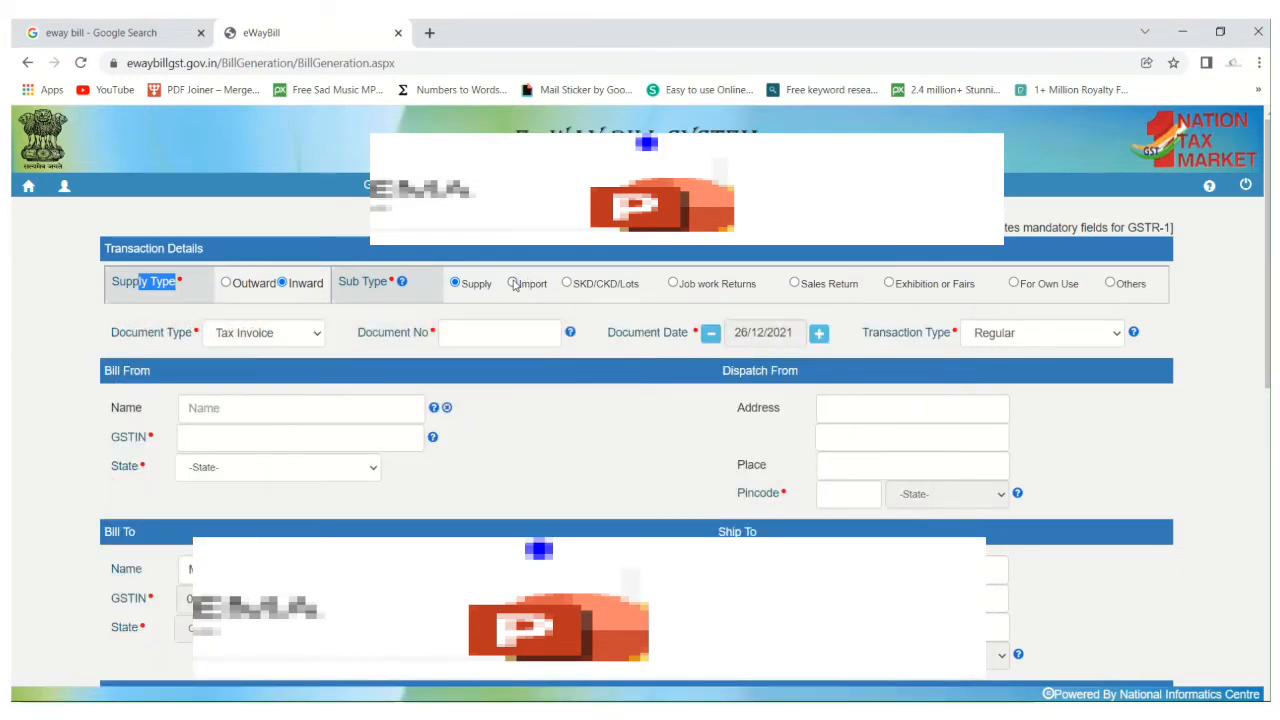
{"action": "left_click", "coordinate": [513, 284]}
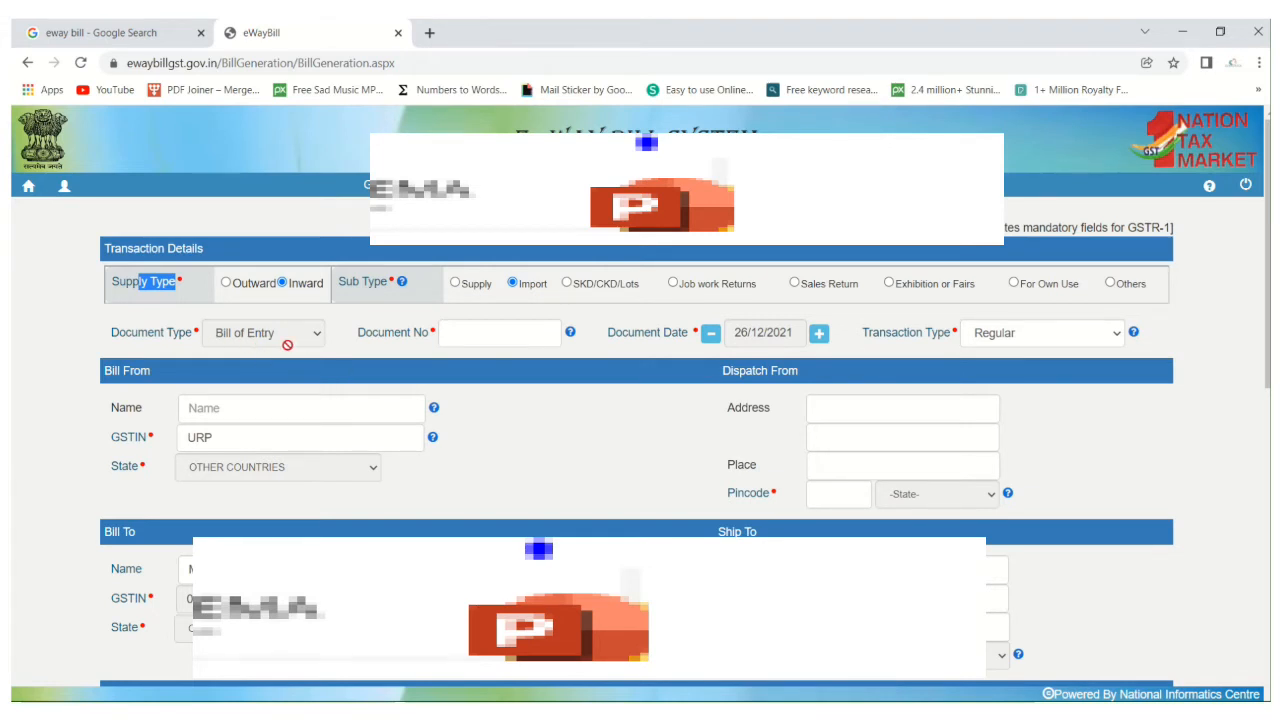
Open the bill of entry 1008618 inetest.pdf from the Eway folder.
{"action": "left_click", "coordinate": [441, 336]}
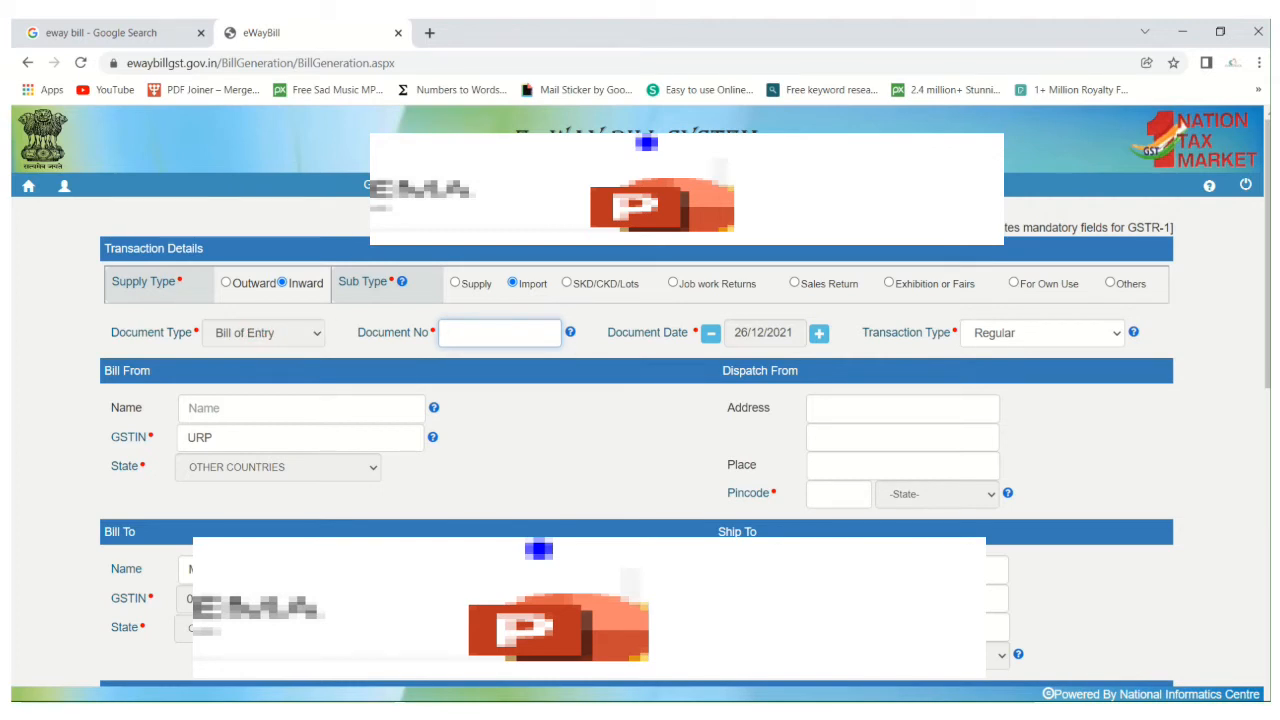
{"action": "key", "text": "alt+Tab"}
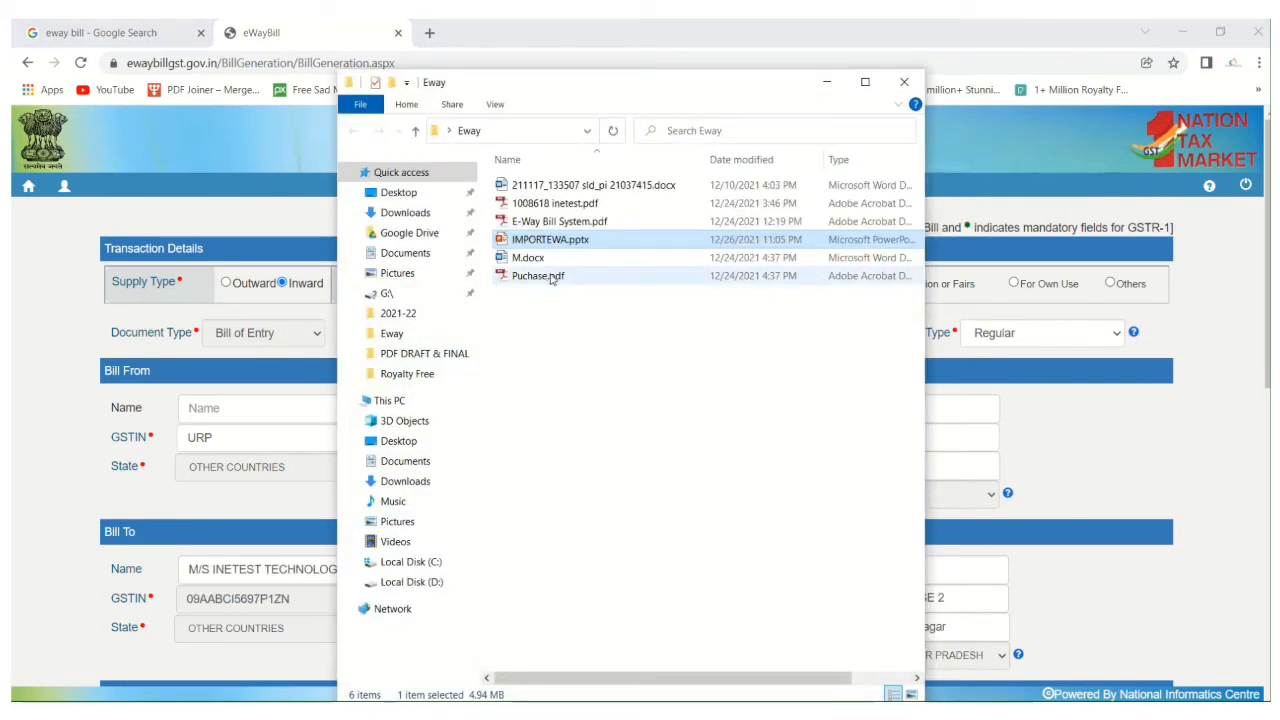
{"action": "left_click", "coordinate": [550, 205]}
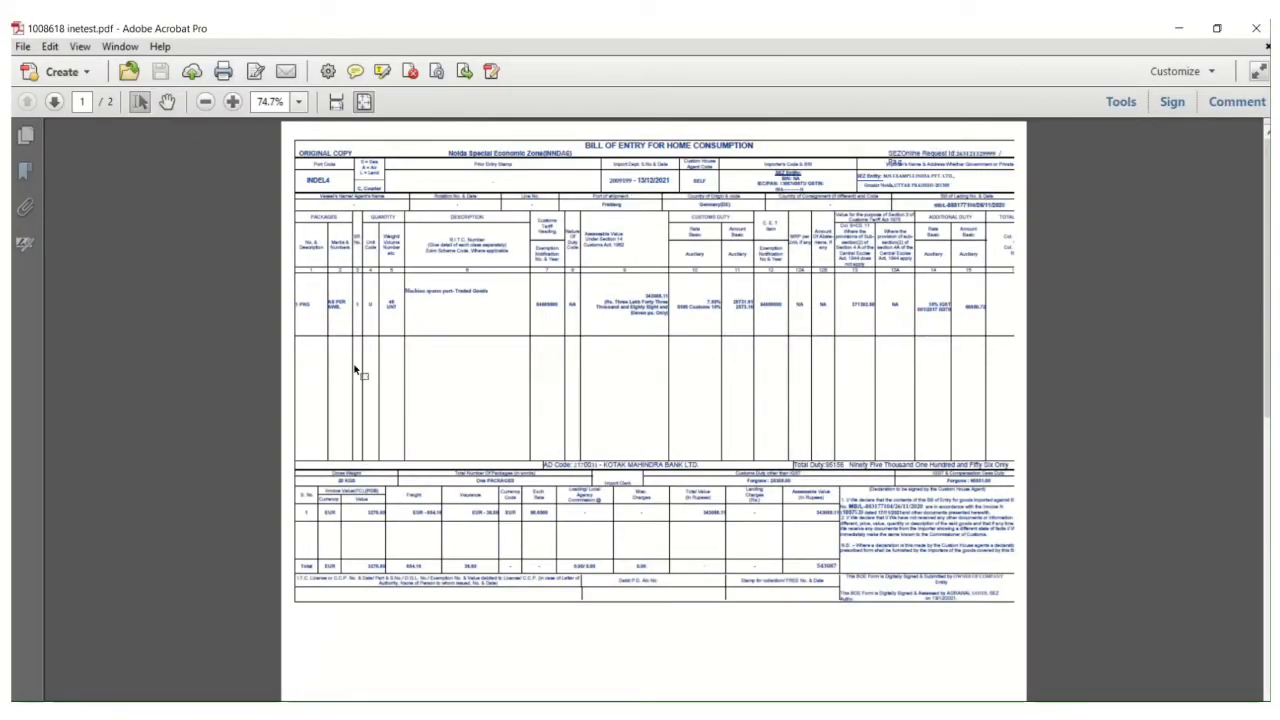
{"action": "scroll", "coordinate": [716, 297], "scroll_direction": "up", "scroll_amount": 2}
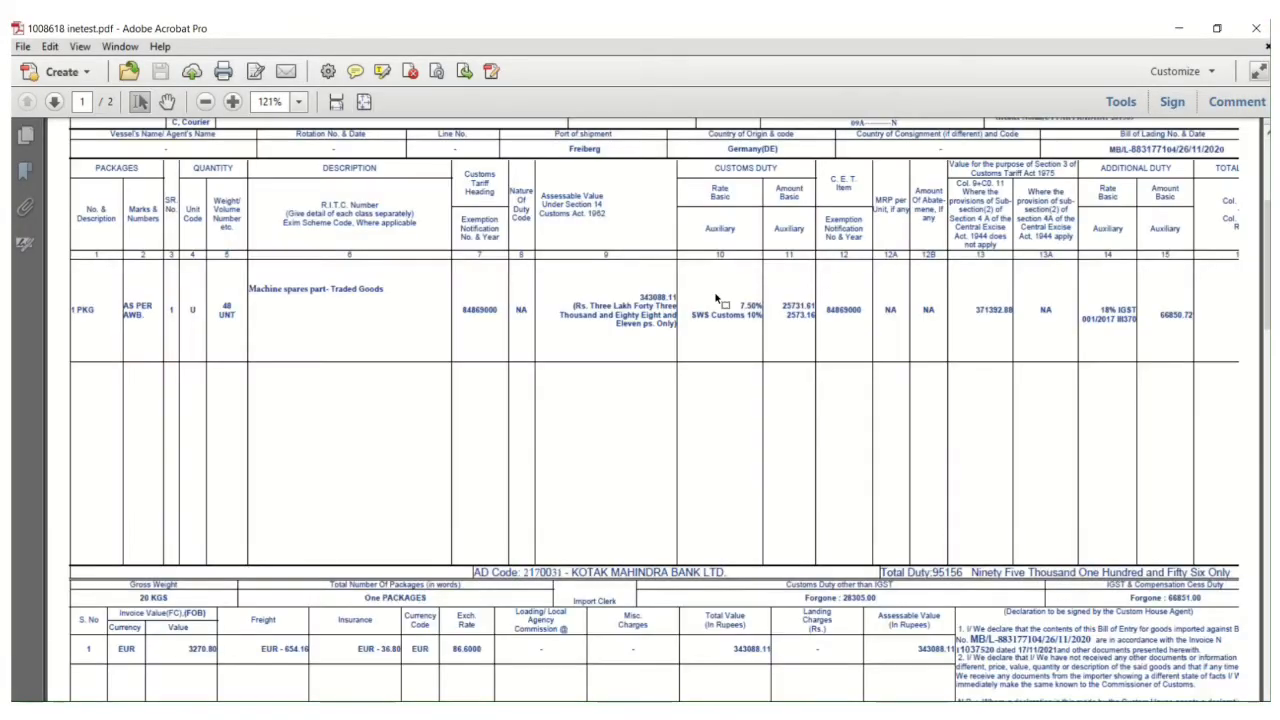
Select and copy the import department serial number 2009199 at the head of the bill of entry.
{"action": "left_click_drag", "start_coordinate": [649, 211], "coordinate": [664, 364]}
{"action": "left_click", "coordinate": [683, 236]}
{"action": "left_click_drag", "start_coordinate": [603, 249], "coordinate": [597, 293]}
{"action": "left_click", "coordinate": [308, 222]}
{"action": "left_click", "coordinate": [167, 102]}
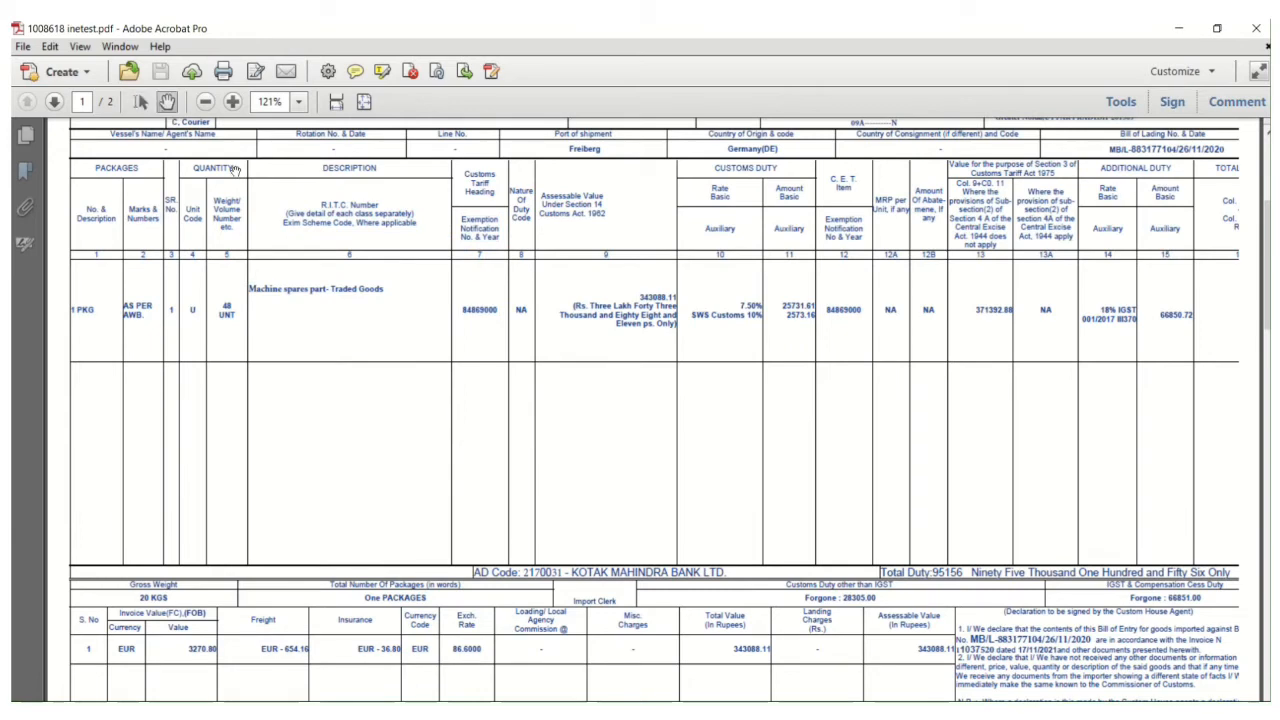
{"action": "left_click_drag", "start_coordinate": [480, 340], "coordinate": [528, 544]}
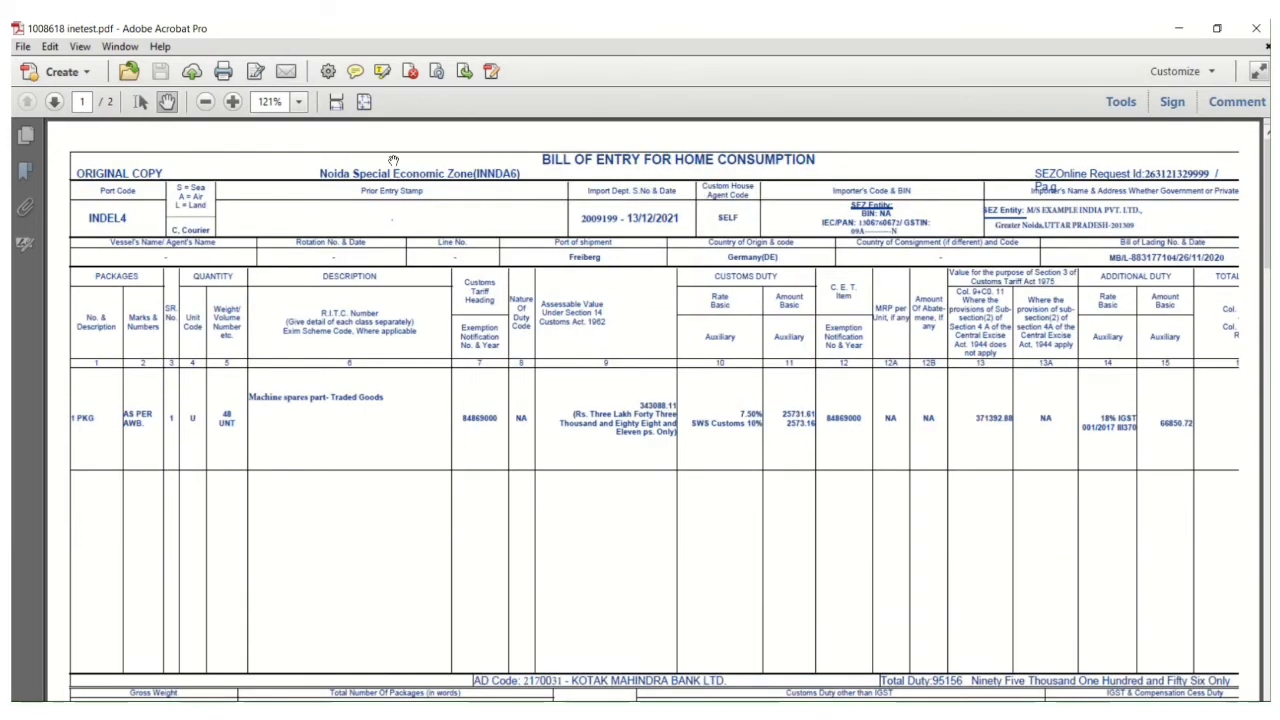
{"action": "left_click", "coordinate": [140, 102]}
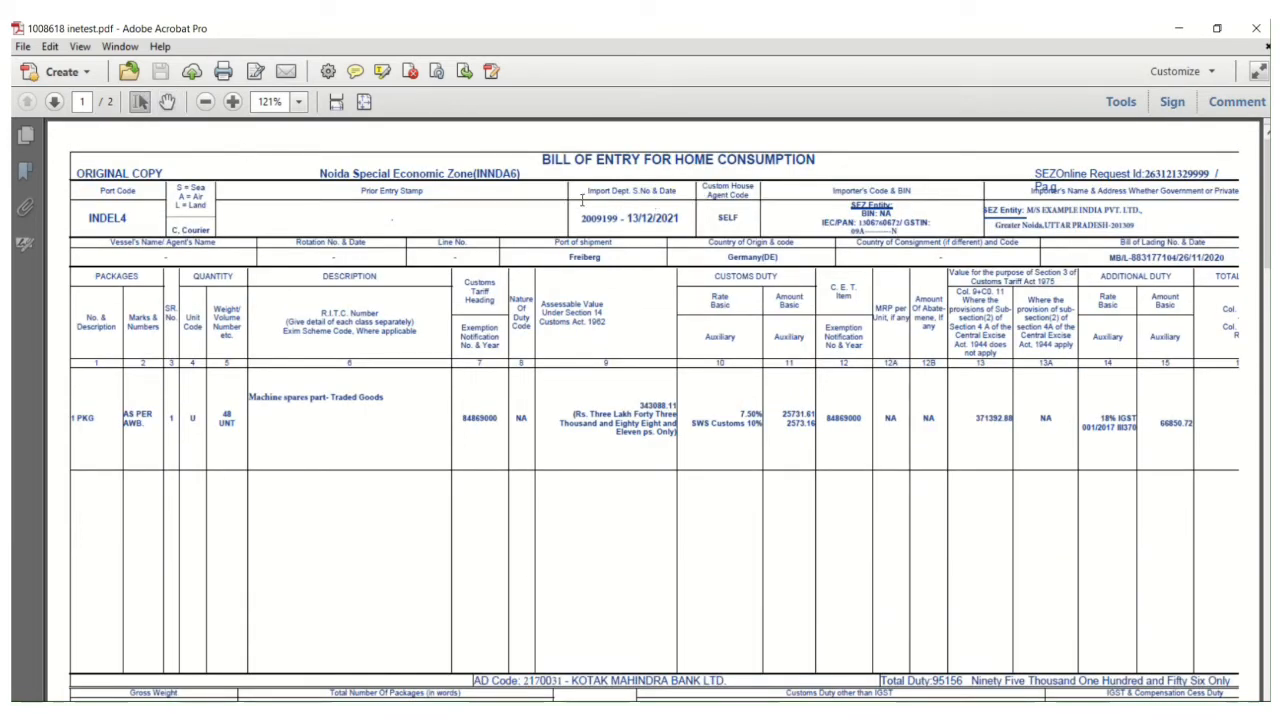
{"action": "left_click_drag", "start_coordinate": [585, 212], "coordinate": [613, 213]}
Return to the e-way bill form and paste 2009199 as the document number.
{"action": "key", "text": "alt+Tab"}
{"action": "key", "text": "alt+Tab"}
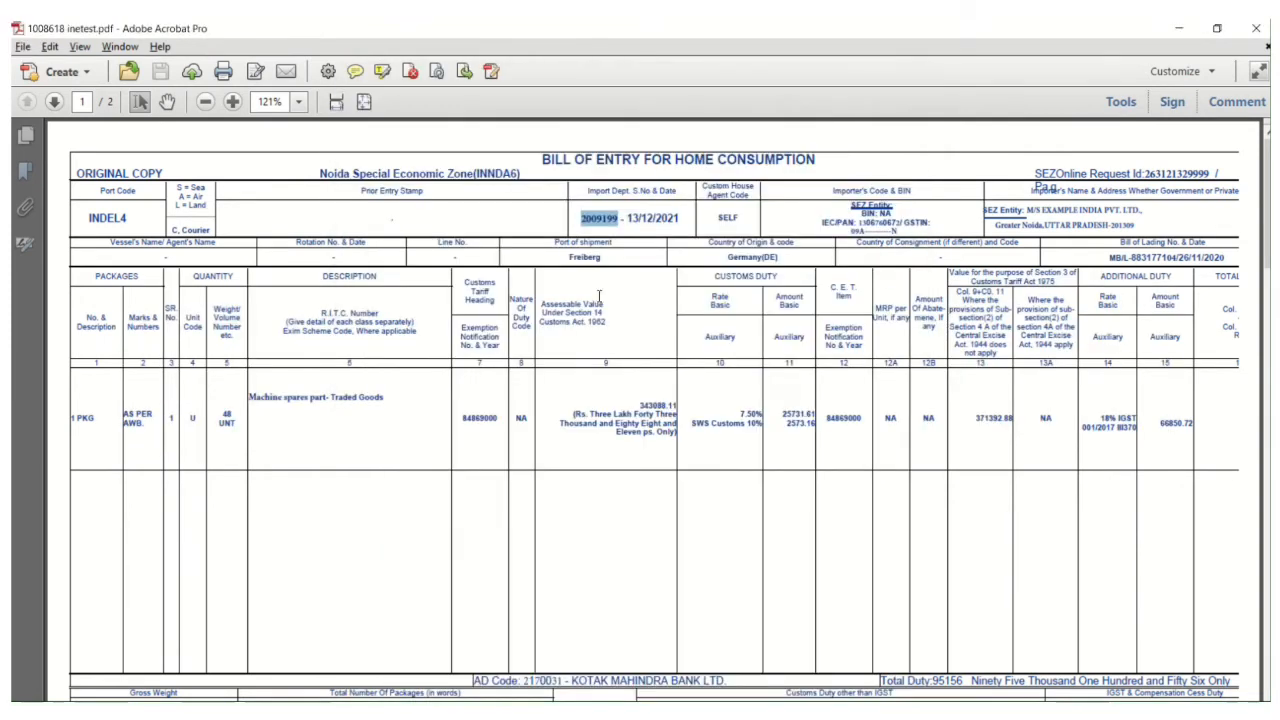
{"action": "key", "text": "alt+Tab"}
{"action": "key", "text": "Tab"}
{"action": "key", "text": "alt+Tab"}
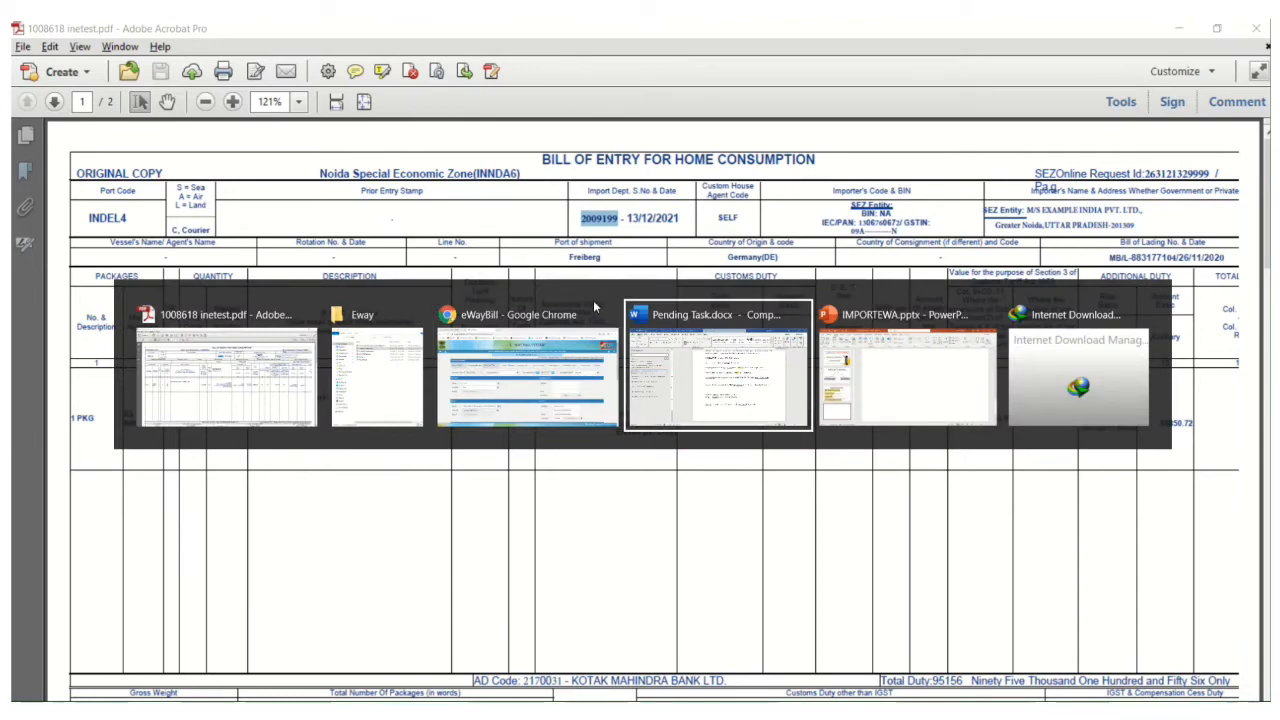
{"action": "left_click", "coordinate": [543, 328]}
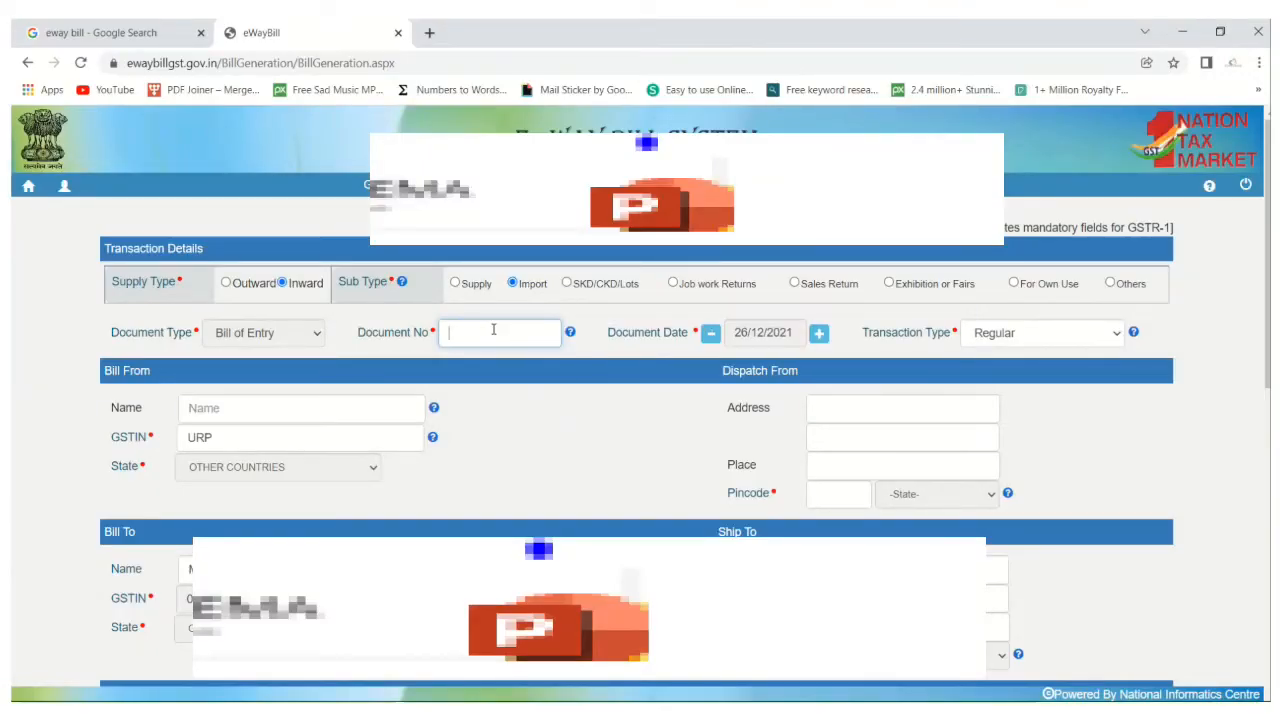
Set the document date to 13/12/2021 as given in the bill of entry and choose Regular as the transaction type.
{"action": "key", "text": "alt+Tab"}
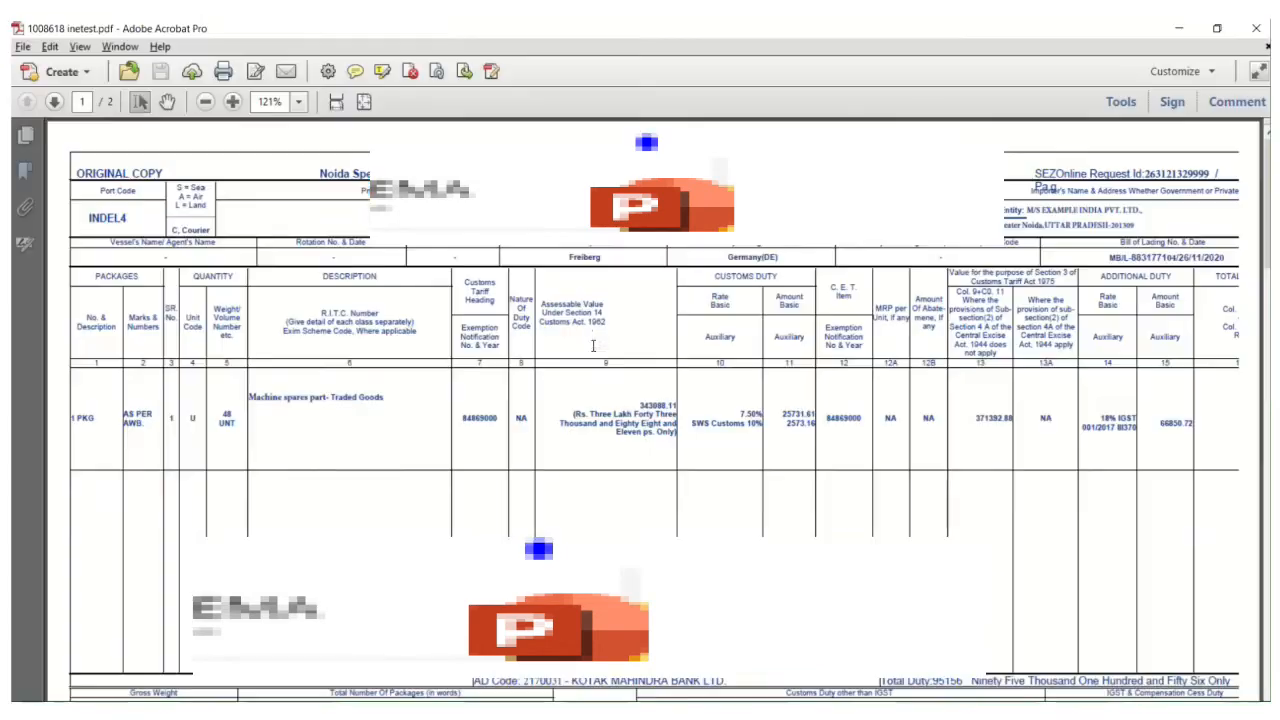
{"action": "left_click_drag", "start_coordinate": [628, 225], "coordinate": [679, 252]}
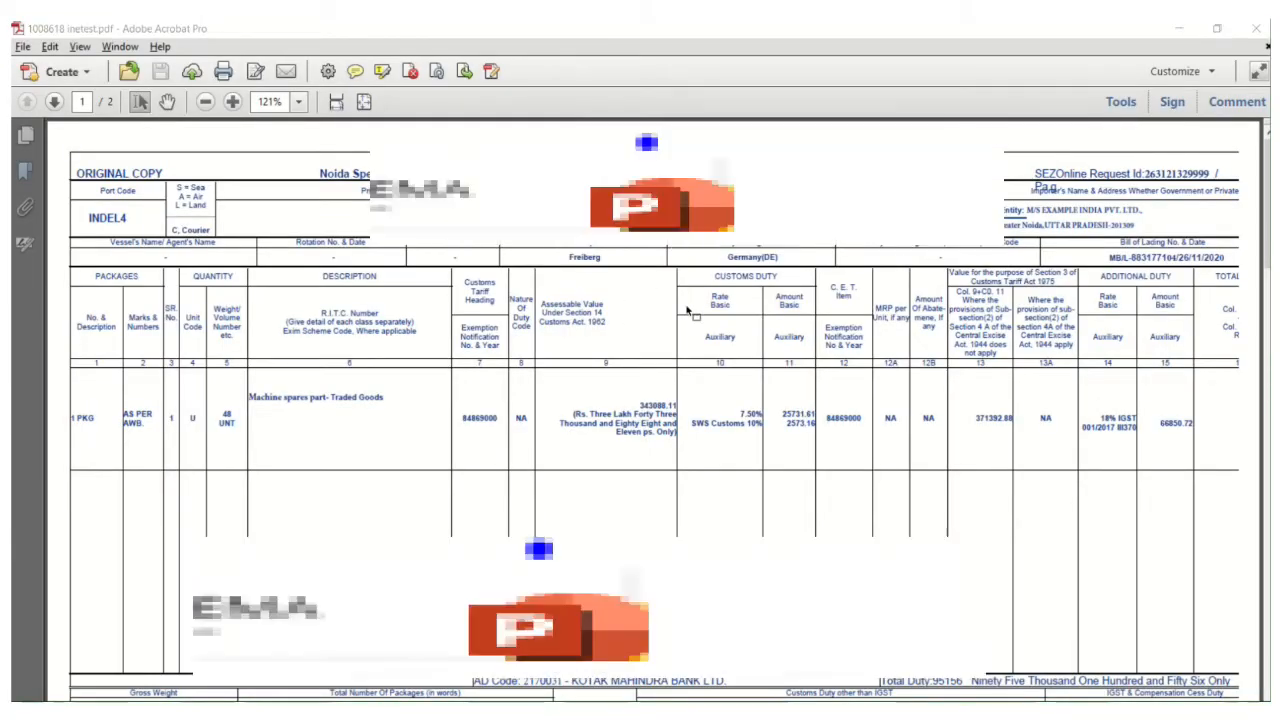
{"action": "key", "text": "alt+Tab"}
{"action": "left_click", "coordinate": [790, 332]}
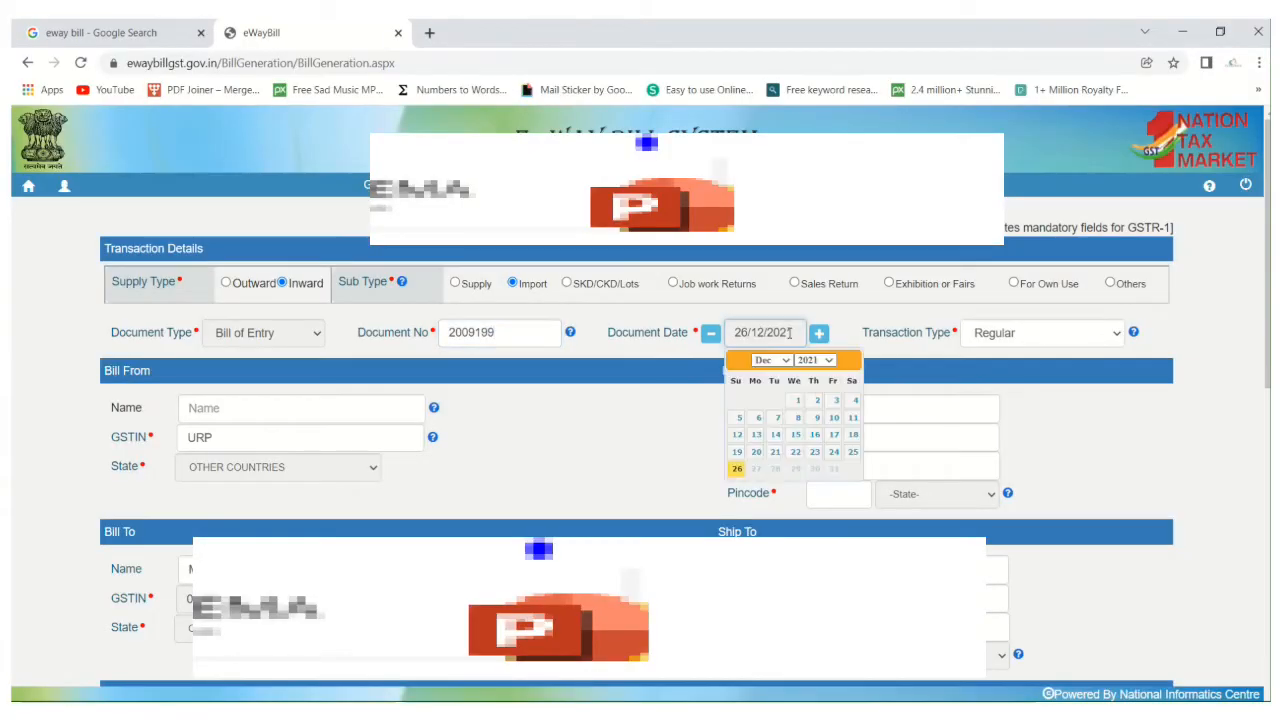
{"action": "left_click", "coordinate": [757, 436]}
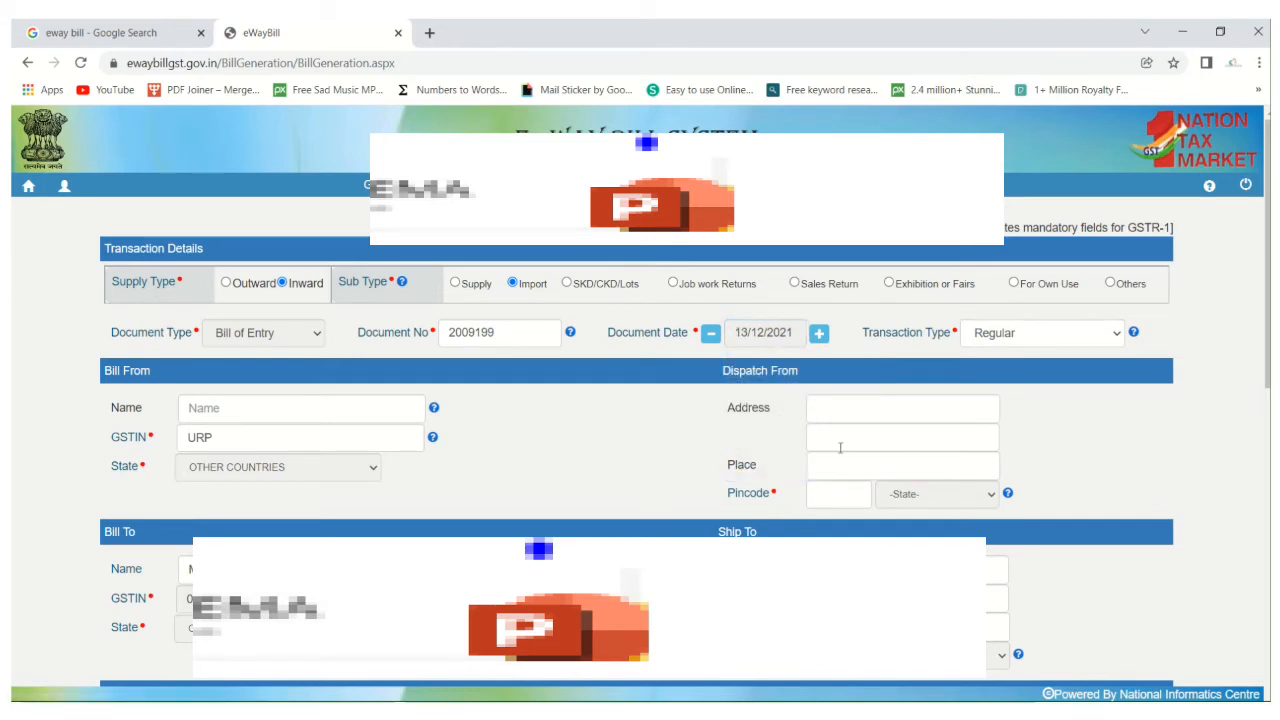
{"action": "left_click", "coordinate": [1081, 342]}
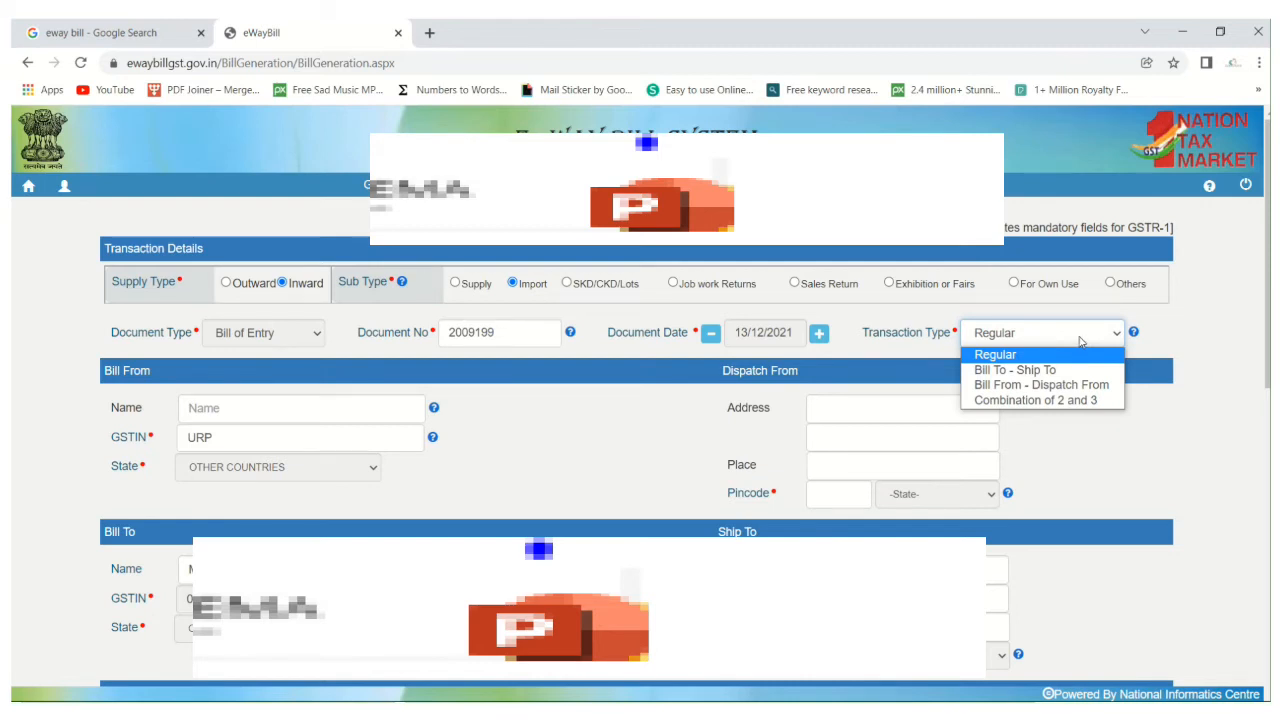
{"action": "left_click", "coordinate": [1010, 357]}
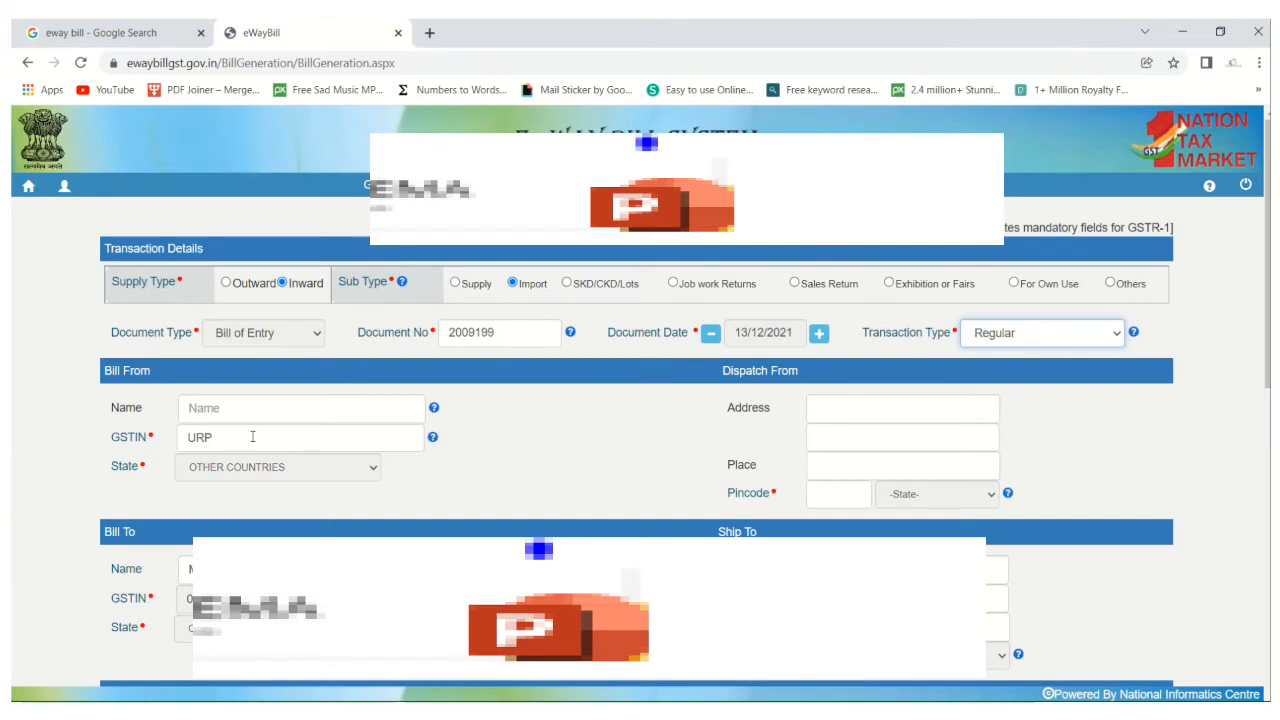
Copy M/s. EXPORTER P GMBH Germany GMBH from the bill of entry's declaration into the Bill From name.
{"action": "left_click", "coordinate": [287, 410]}
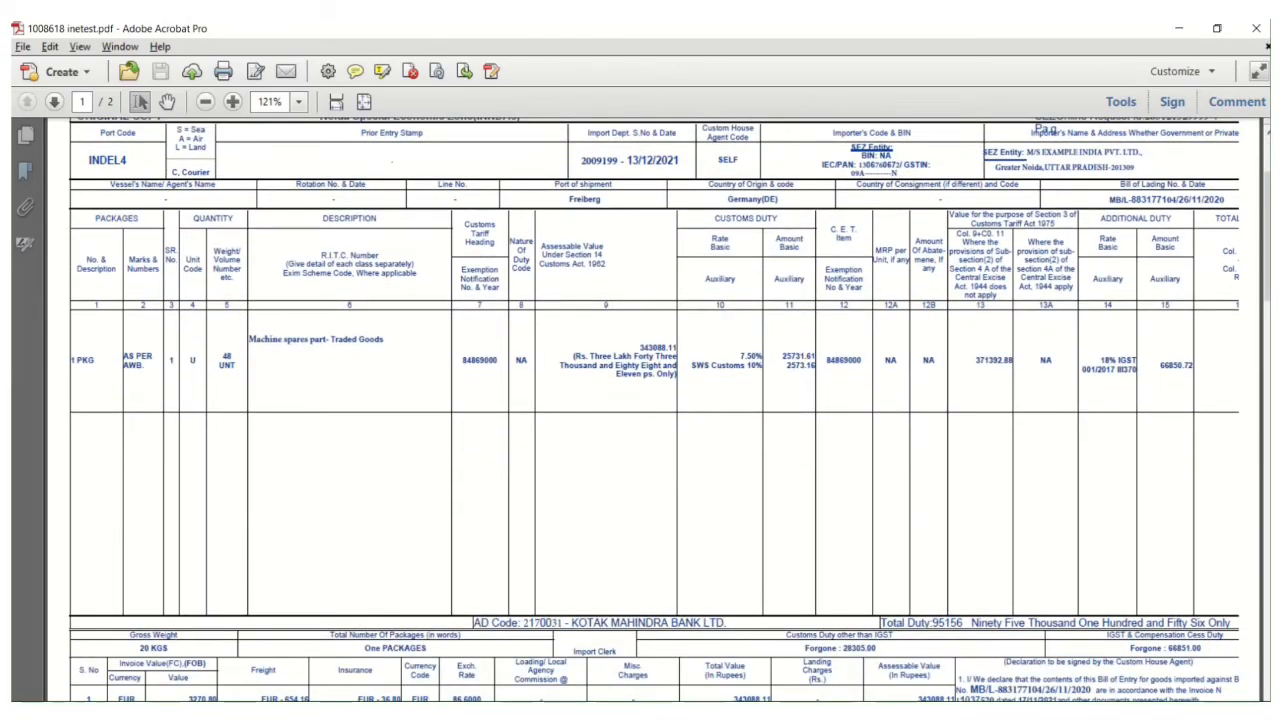
{"action": "left_click", "coordinate": [686, 642]}
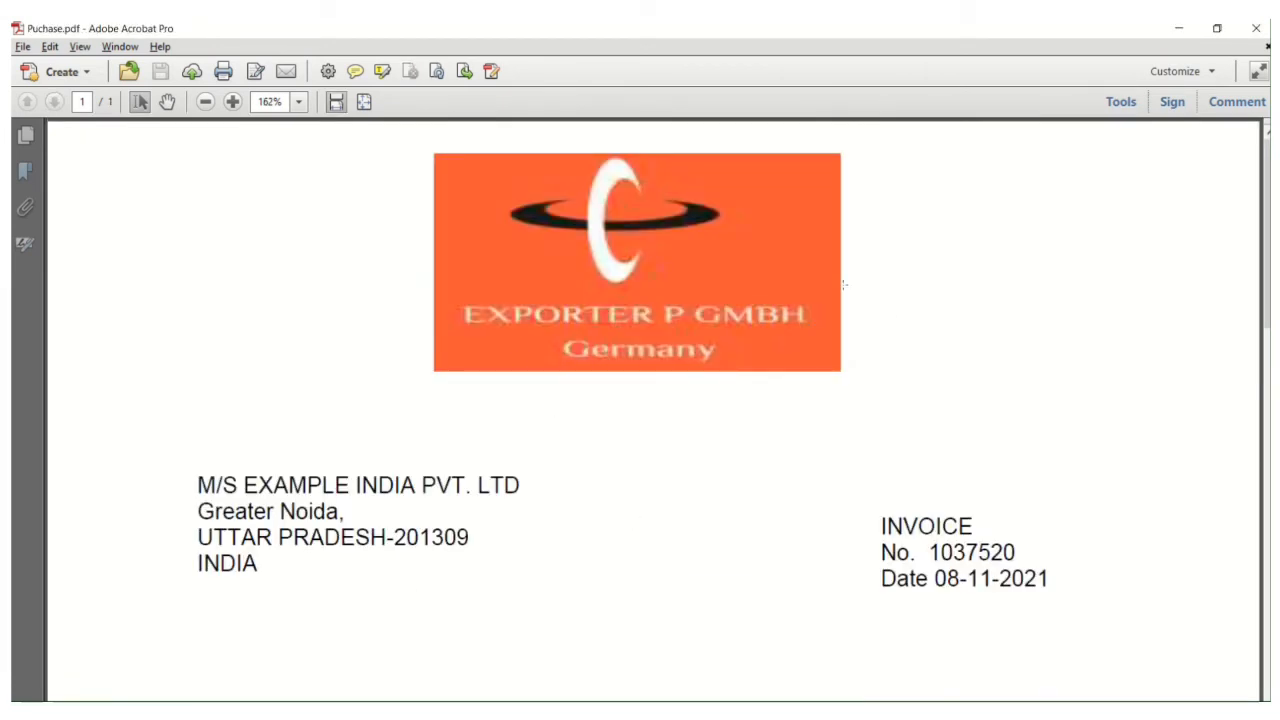
{"action": "key", "text": "alt+Tab"}
{"action": "scroll", "coordinate": [635, 685], "scroll_direction": "down", "scroll_amount": 10}
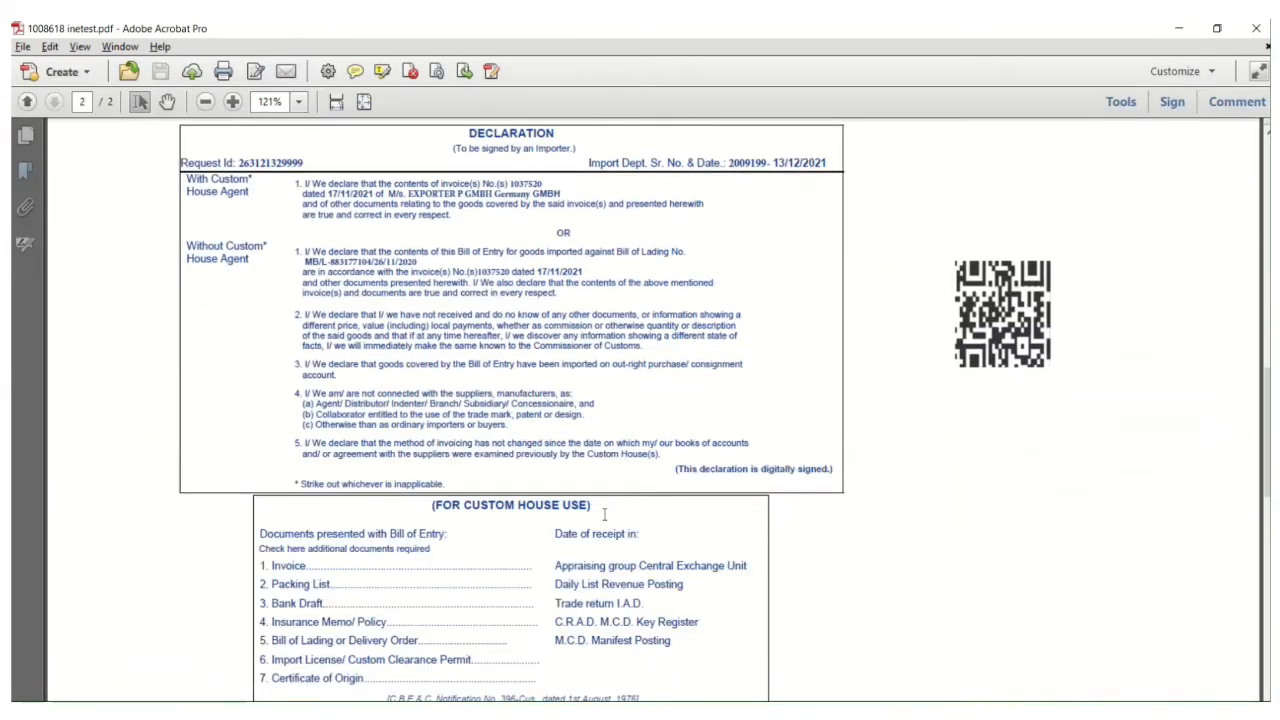
{"action": "scroll", "coordinate": [586, 434], "scroll_direction": "up", "scroll_amount": 5}
{"action": "scroll", "coordinate": [512, 415], "scroll_direction": "down", "scroll_amount": 5}
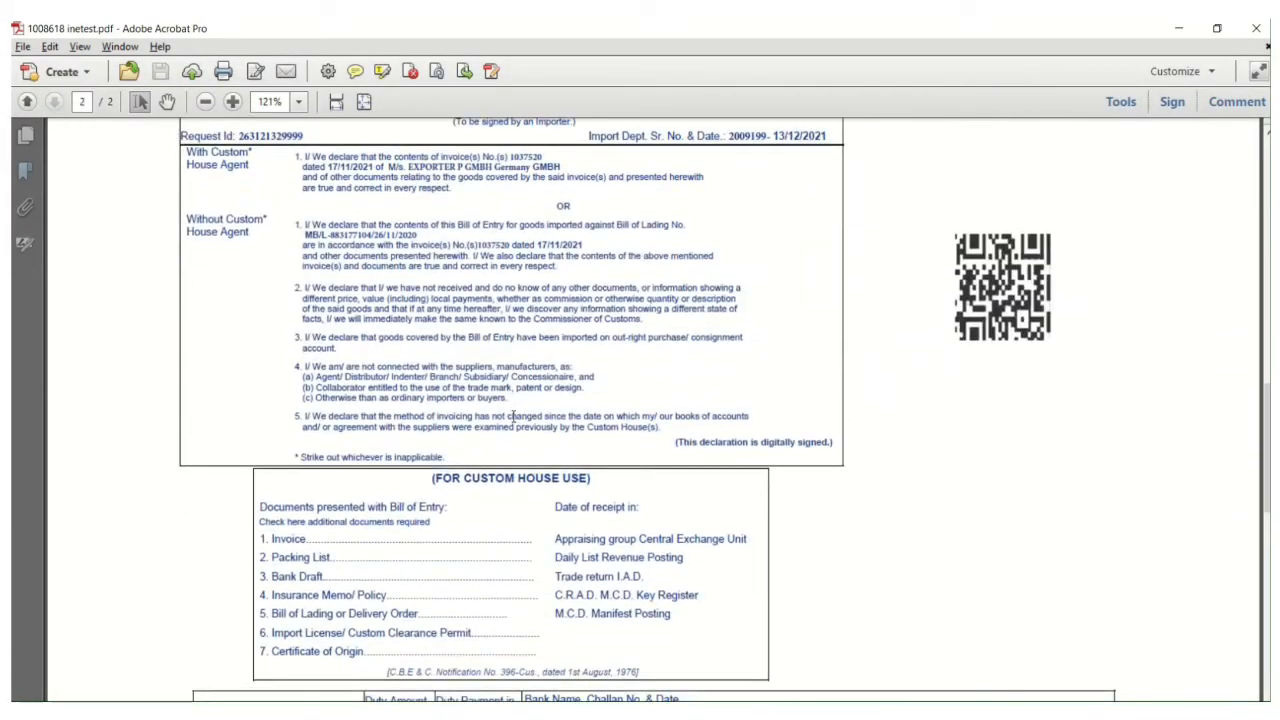
{"action": "scroll", "coordinate": [512, 415], "scroll_direction": "up", "scroll_amount": 1}
{"action": "left_click_drag", "start_coordinate": [388, 207], "coordinate": [563, 207]}
{"action": "key", "text": "ctrl+c"}
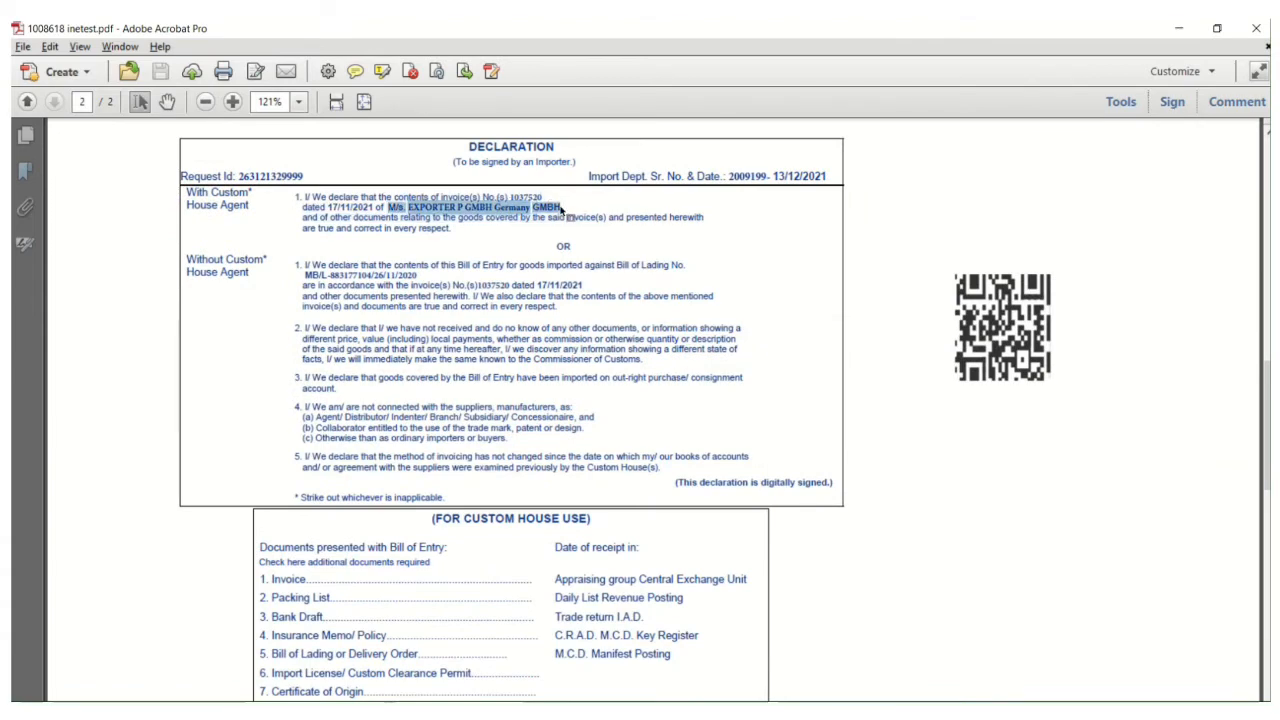
{"action": "key", "text": "alt+Tab"}
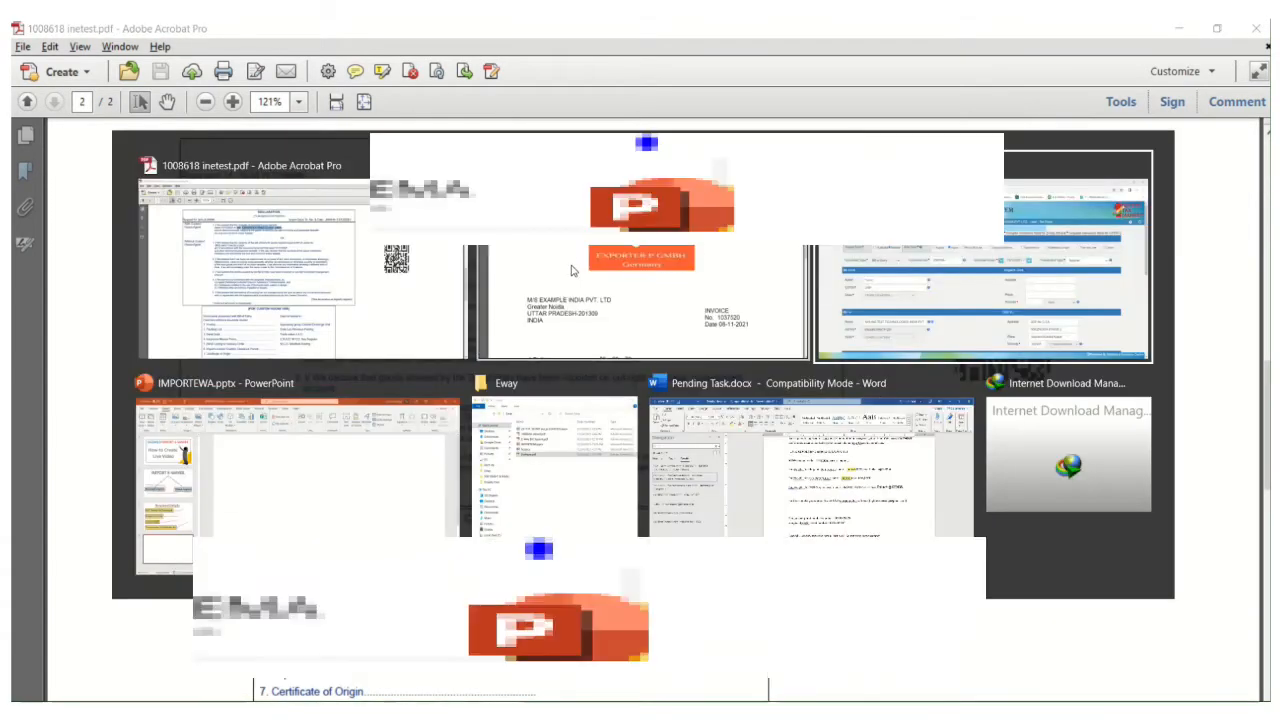
{"action": "key", "text": "ctrl+v"}
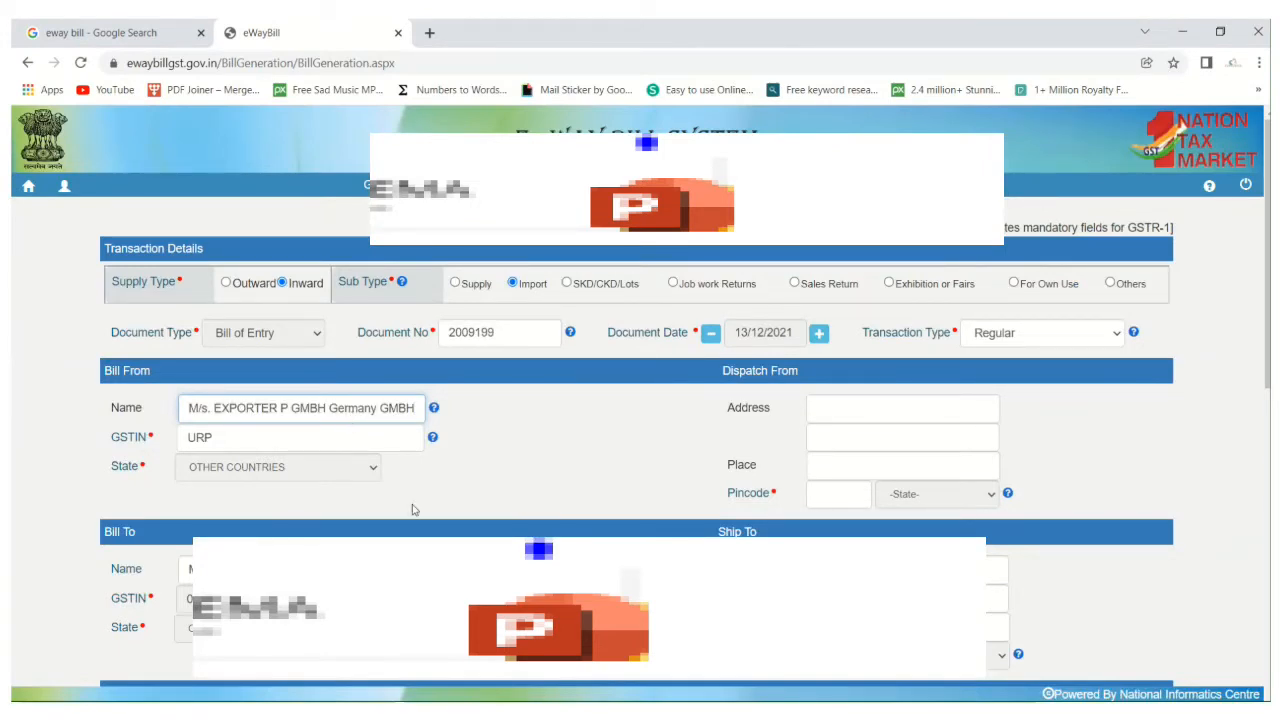
Move "Germany GMBH" from the Bill From name to the first address line under Dispatch From.
{"action": "left_click", "coordinate": [848, 400]}
{"action": "left_click", "coordinate": [350, 411]}
{"action": "key", "text": "Left"}
{"action": "key", "text": "Left"}
{"action": "key", "text": "Left"}
{"action": "key", "text": "shift+Right"}
{"action": "key", "text": "shift+Right"}
{"action": "key", "text": "shift+Right"}
{"action": "key", "text": "shift+Right"}
{"action": "key", "text": "shift+Right"}
{"action": "key", "text": "shift+Right"}
{"action": "key", "text": "shift+Right"}
{"action": "key", "text": "shift+Right"}
{"action": "key", "text": "shift+Right"}
{"action": "key", "text": "shift+Right"}
{"action": "key", "text": "ctrl+x"}
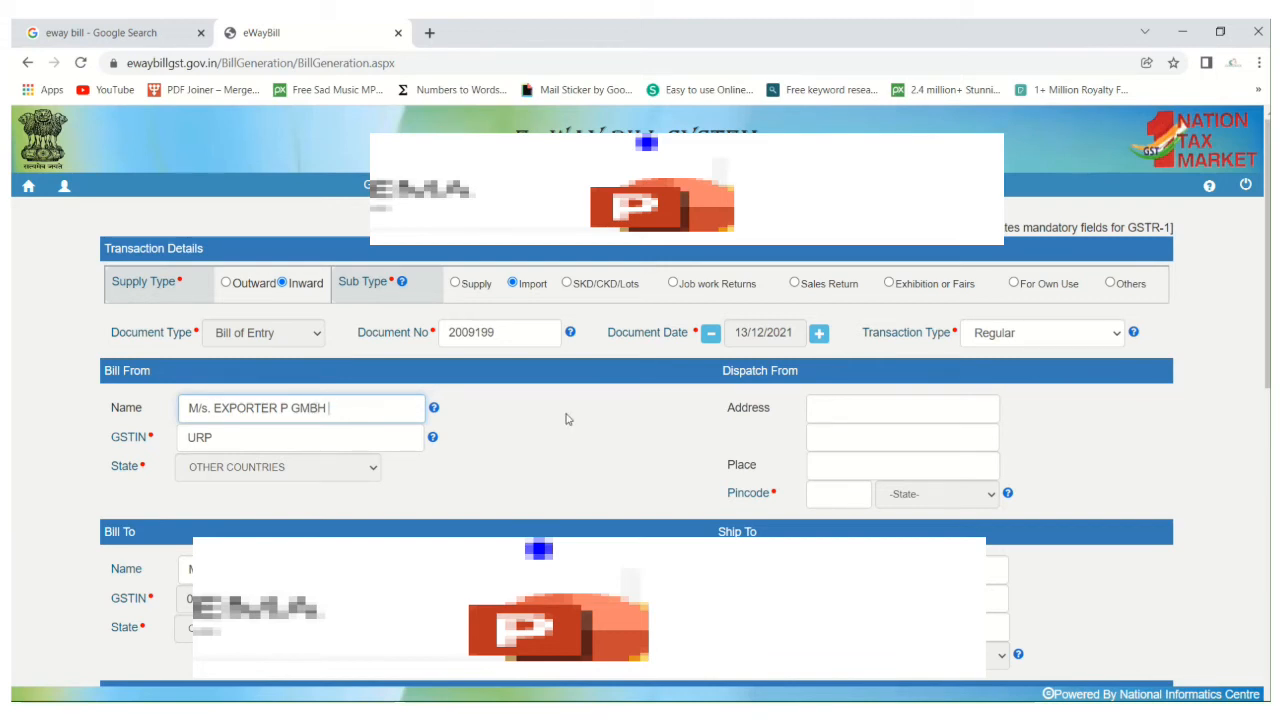
{"action": "left_click", "coordinate": [844, 409]}
{"action": "key", "text": "ctrl+v"}
Enter Germany as the Dispatch From place.
{"action": "left_click", "coordinate": [838, 443]}
{"action": "left_click", "coordinate": [796, 481]}
{"action": "left_click", "coordinate": [828, 467]}
{"action": "type", "text": "Germany"}
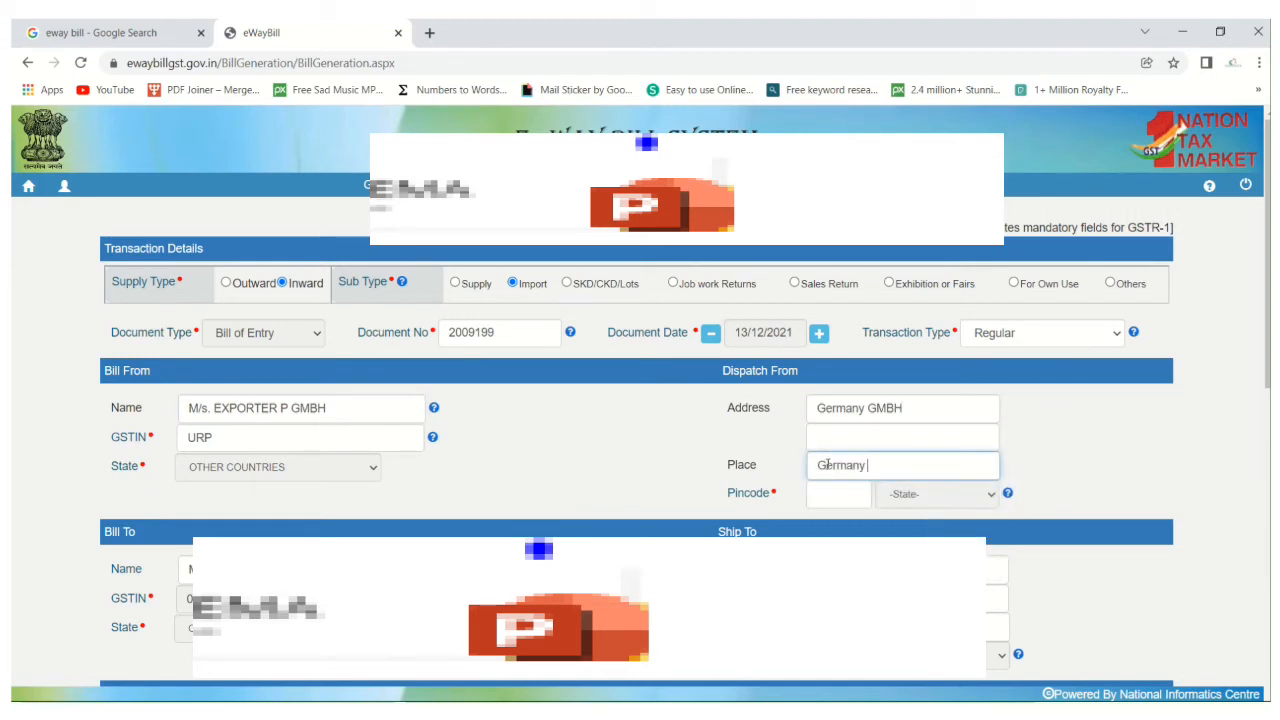
{"action": "left_click", "coordinate": [589, 480]}
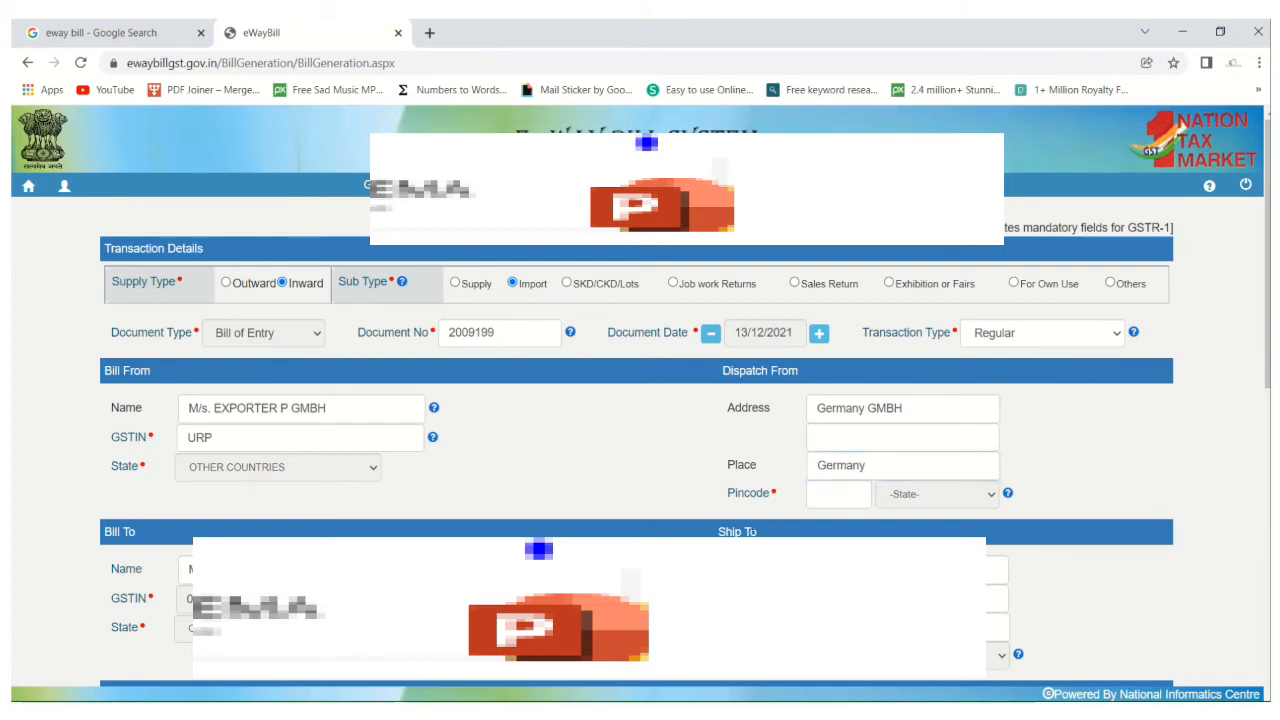
Enter 999999 as the Dispatch From pincode for the overseas supplier.
{"action": "left_click", "coordinate": [275, 441]}
{"action": "left_click", "coordinate": [718, 502]}
{"action": "left_click", "coordinate": [862, 444]}
{"action": "left_click", "coordinate": [762, 506]}
{"action": "left_click", "coordinate": [846, 497]}
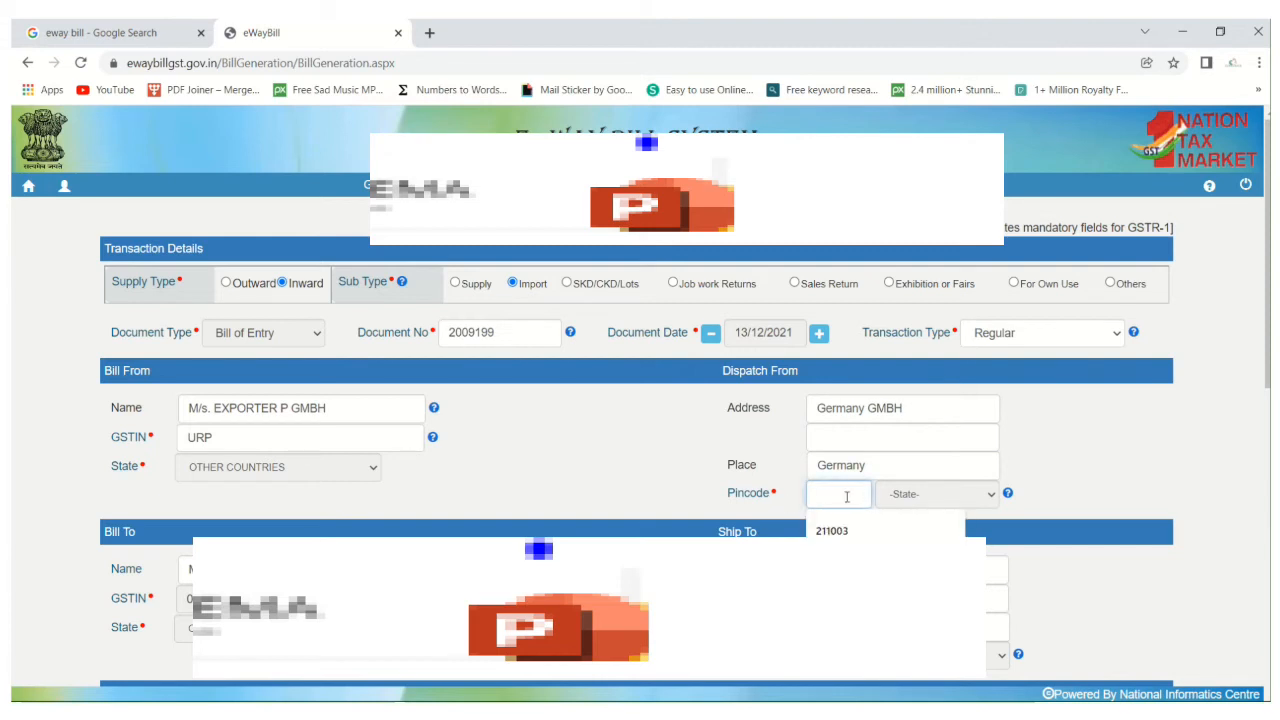
{"action": "left_click", "coordinate": [772, 510]}
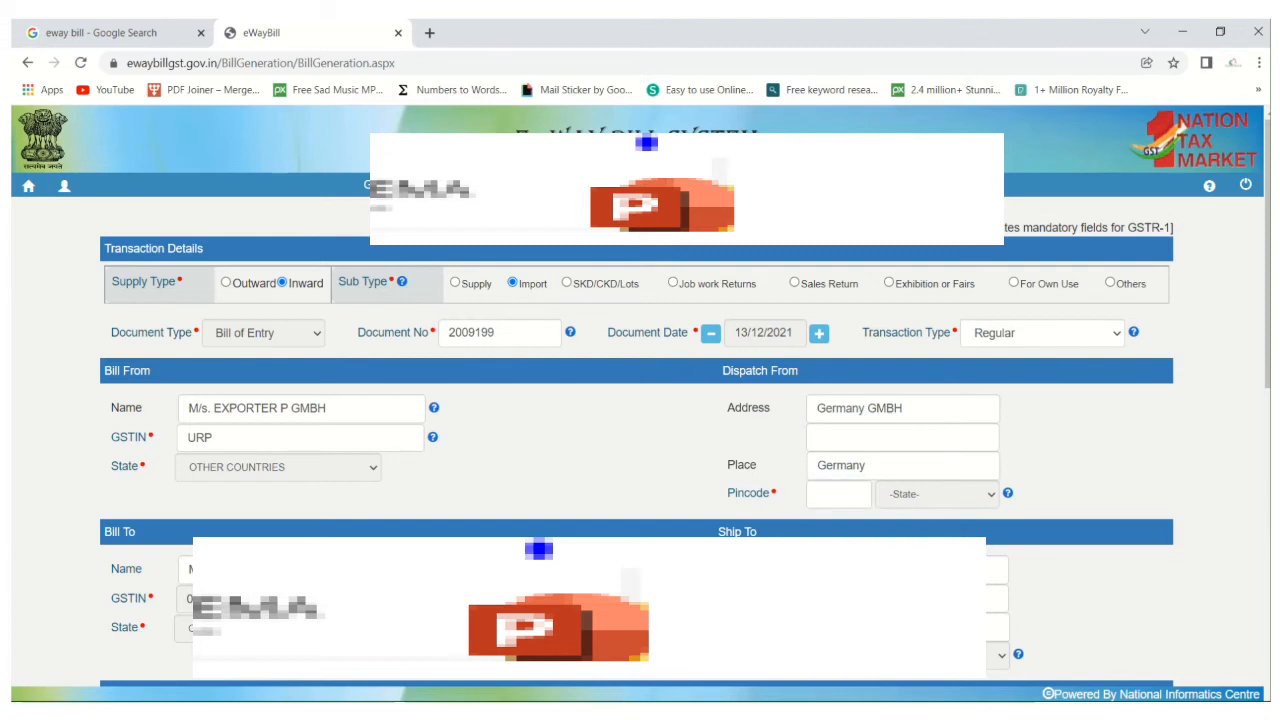
{"action": "left_click", "coordinate": [819, 495]}
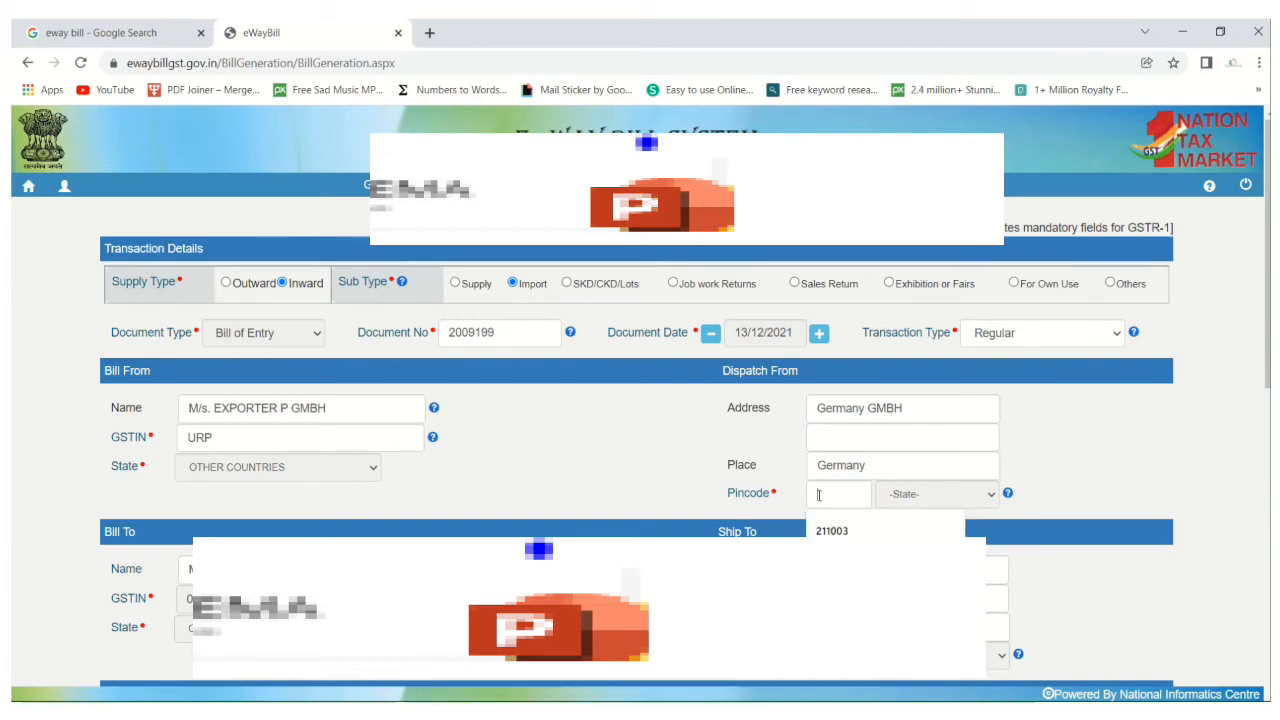
{"action": "type", "text": "99"}
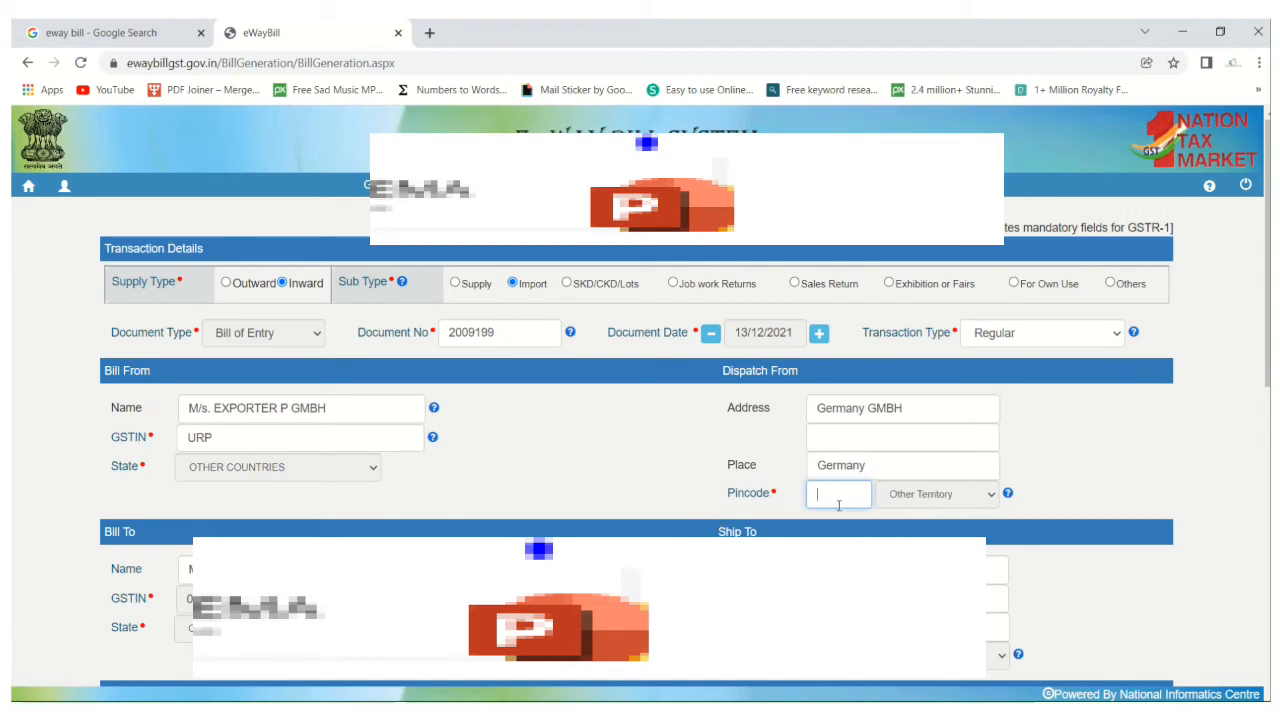
{"action": "type", "text": "999999"}
{"action": "scroll", "coordinate": [880, 528], "scroll_direction": "down", "scroll_amount": 5}
{"action": "scroll", "coordinate": [740, 531], "scroll_direction": "up", "scroll_amount": 4}
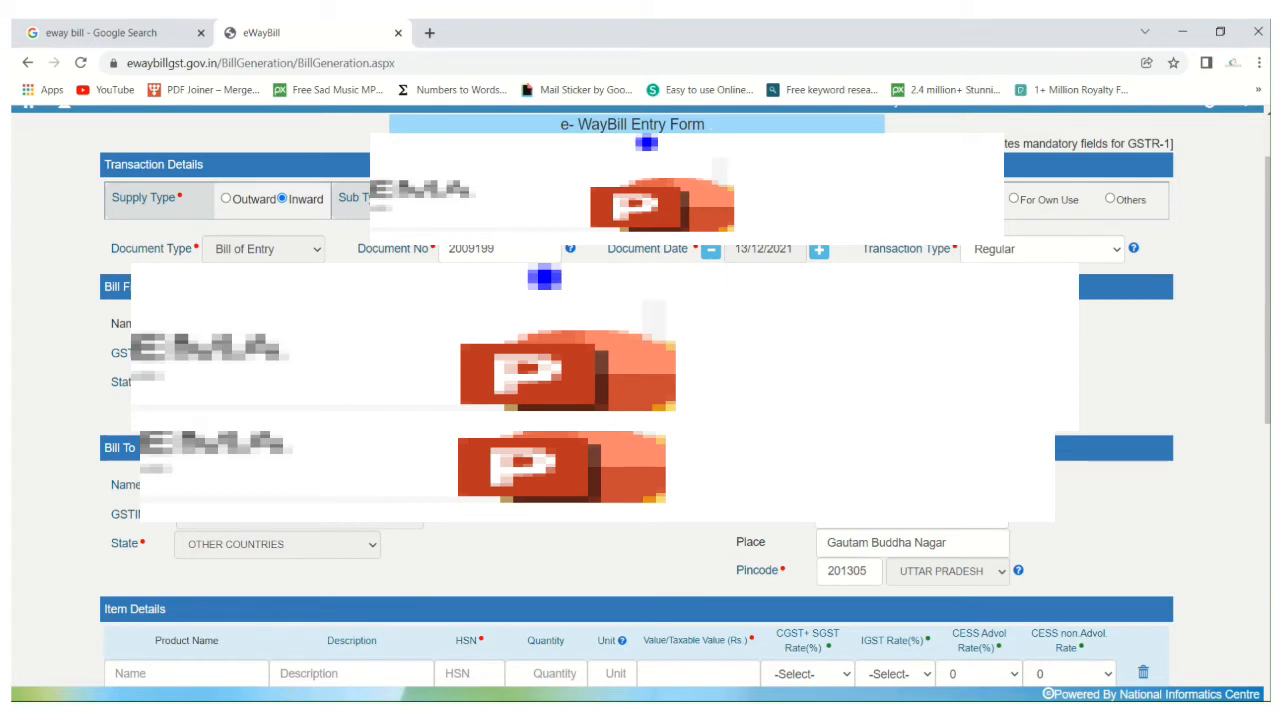
{"action": "scroll", "coordinate": [640, 400], "scroll_direction": "down", "scroll_amount": 2}
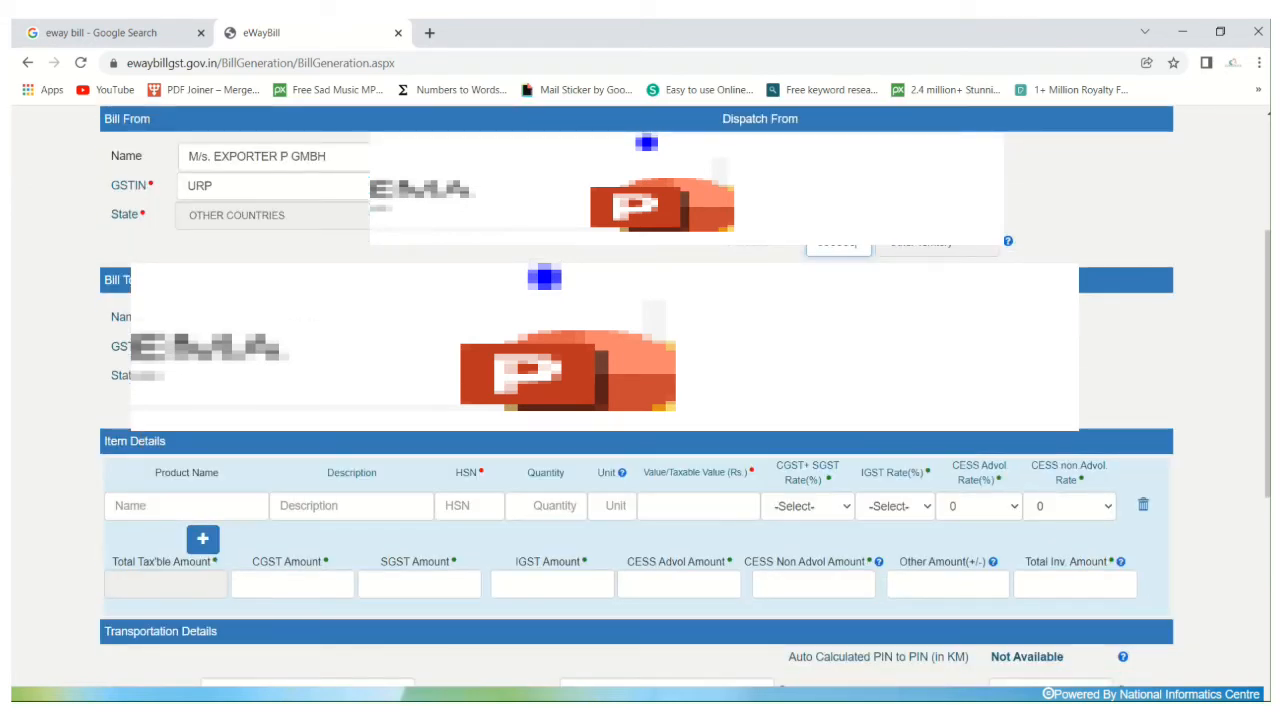
{"action": "key", "text": "Tab"}
Copy "Machine Spares Parts" from the purchase invoice PDF in Acrobat into the product name under Item Details, accepting the SEZ transaction notice.
{"action": "scroll", "coordinate": [228, 400], "scroll_direction": "down", "scroll_amount": 2}
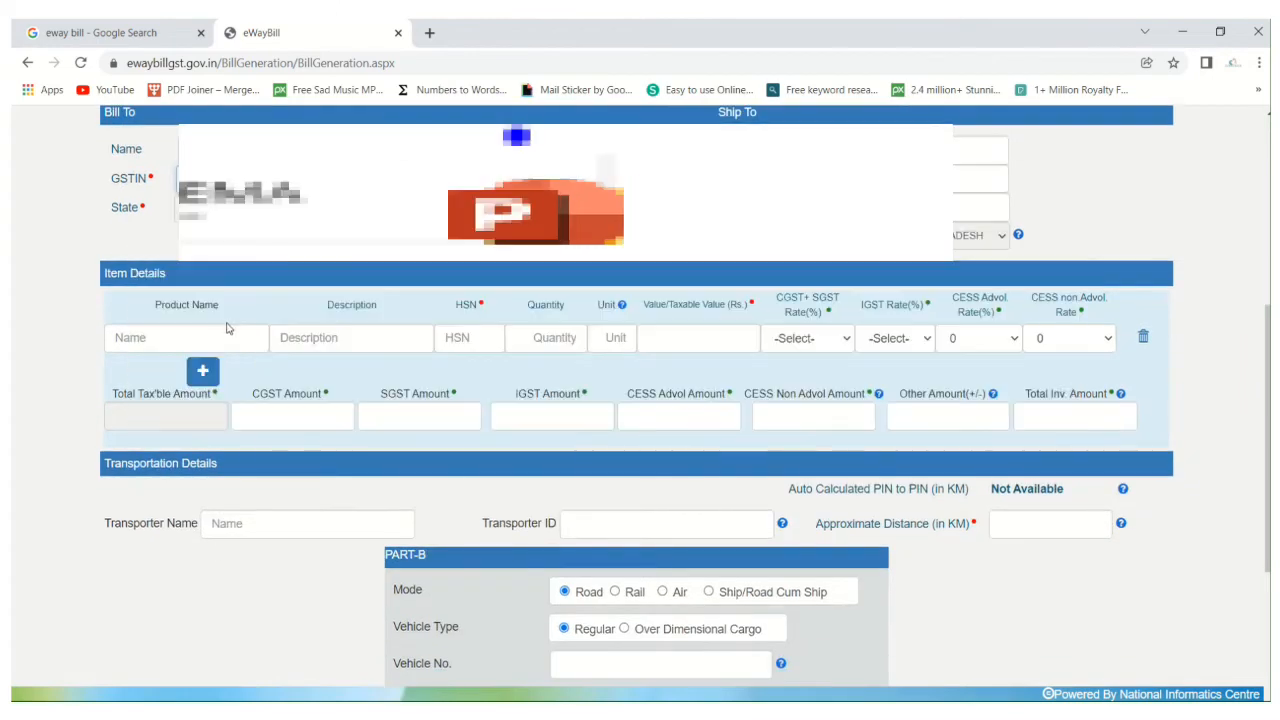
{"action": "left_click", "coordinate": [266, 348]}
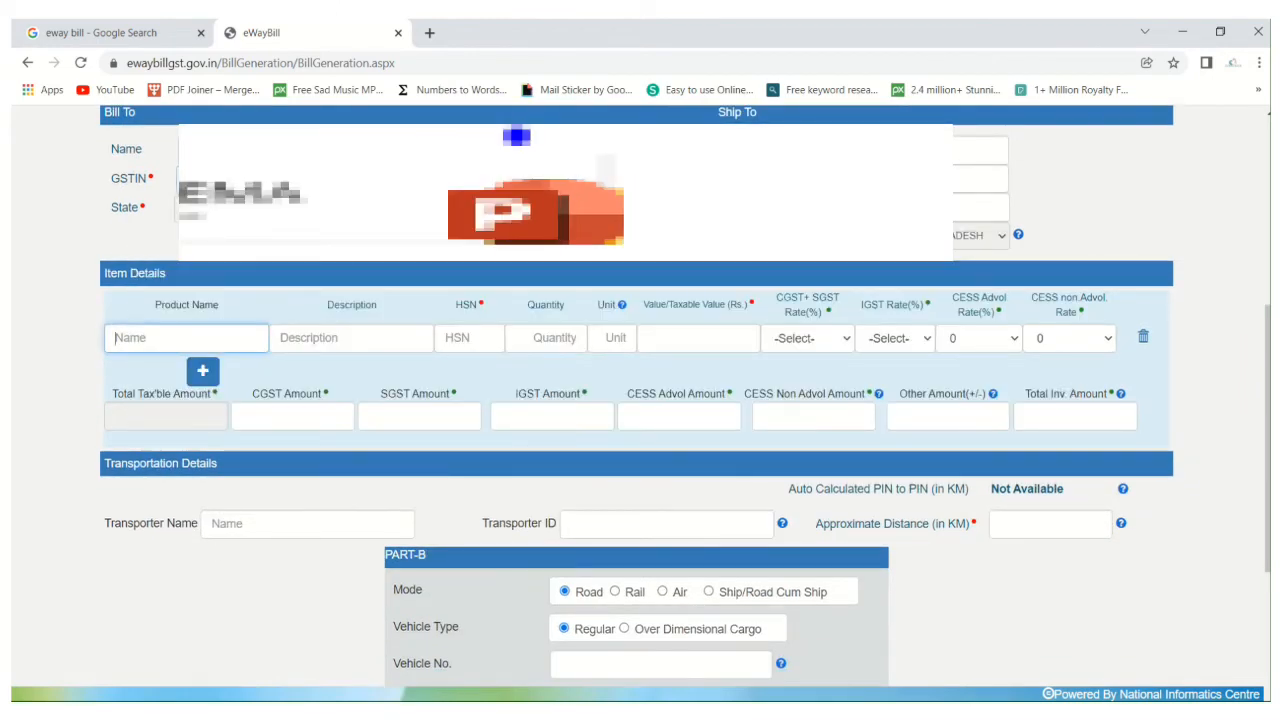
{"action": "left_click", "coordinate": [690, 660]}
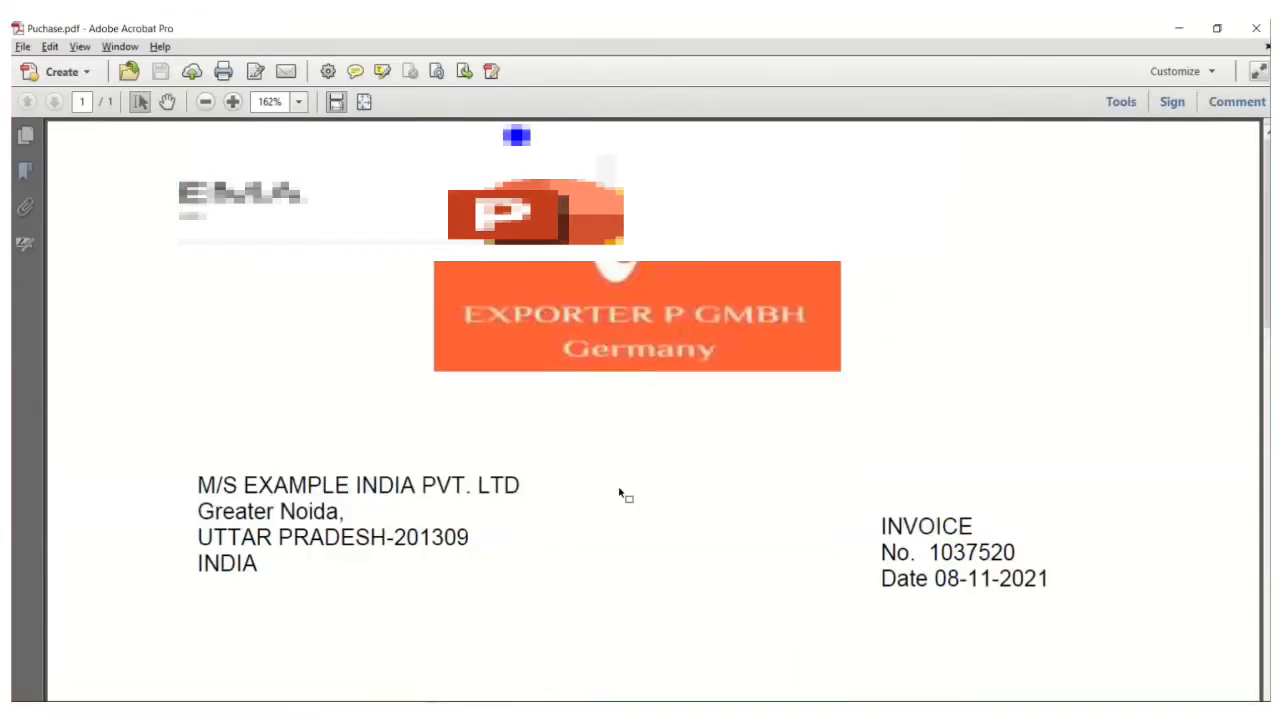
{"action": "scroll", "coordinate": [620, 494], "scroll_direction": "down", "scroll_amount": 10}
{"action": "scroll", "coordinate": [534, 491], "scroll_direction": "up", "scroll_amount": 2}
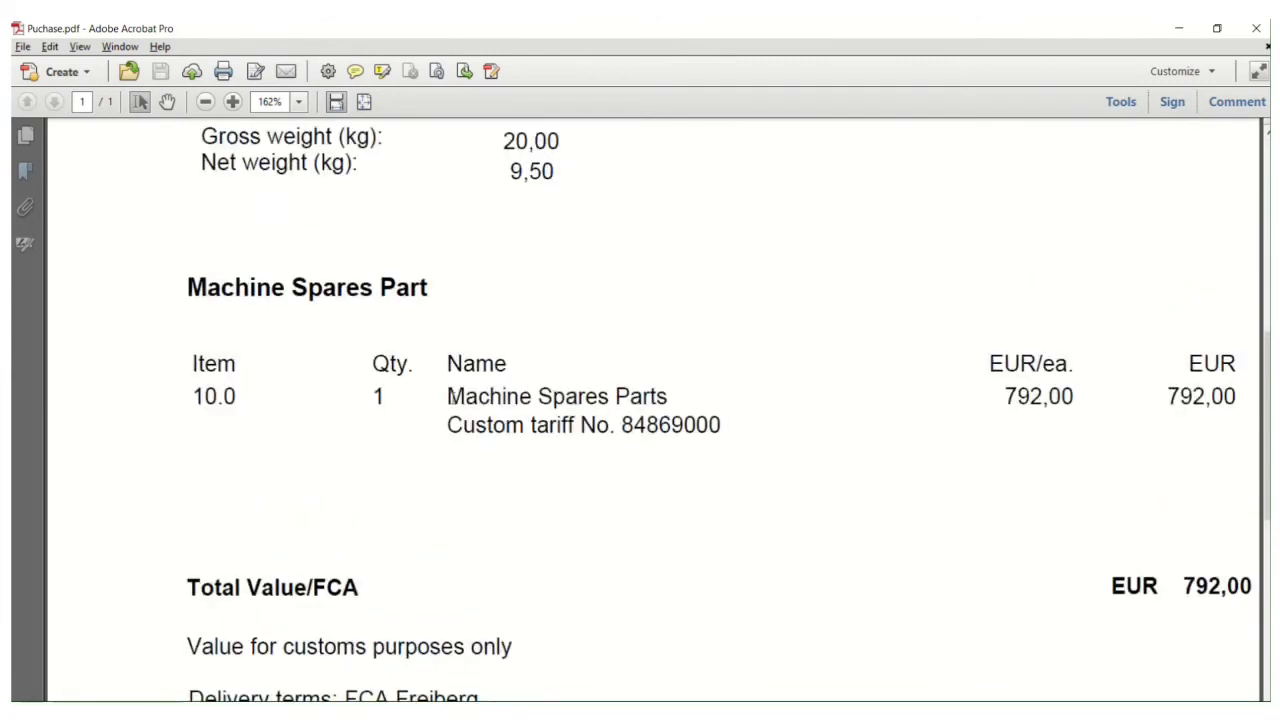
{"action": "left_click_drag", "start_coordinate": [447, 397], "coordinate": [655, 399]}
{"action": "key", "text": "ctrl+c"}
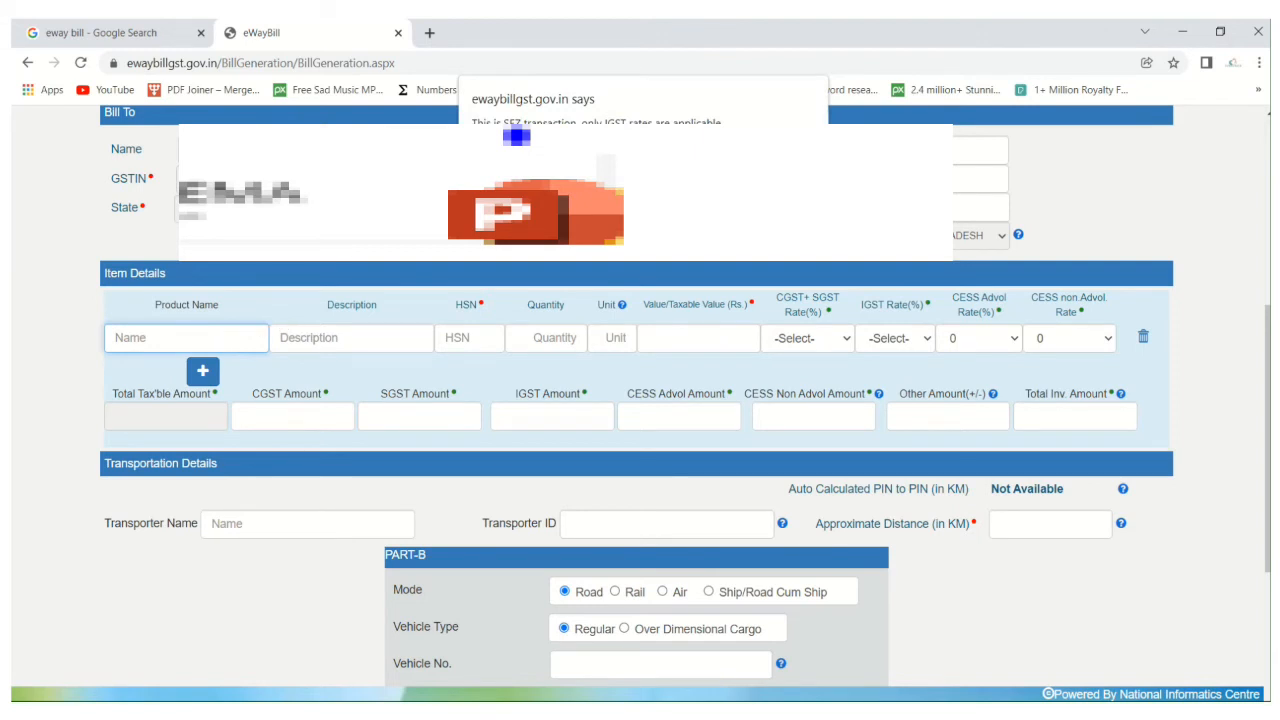
{"action": "left_click", "coordinate": [785, 162]}
{"action": "key", "text": "ctrl+v"}
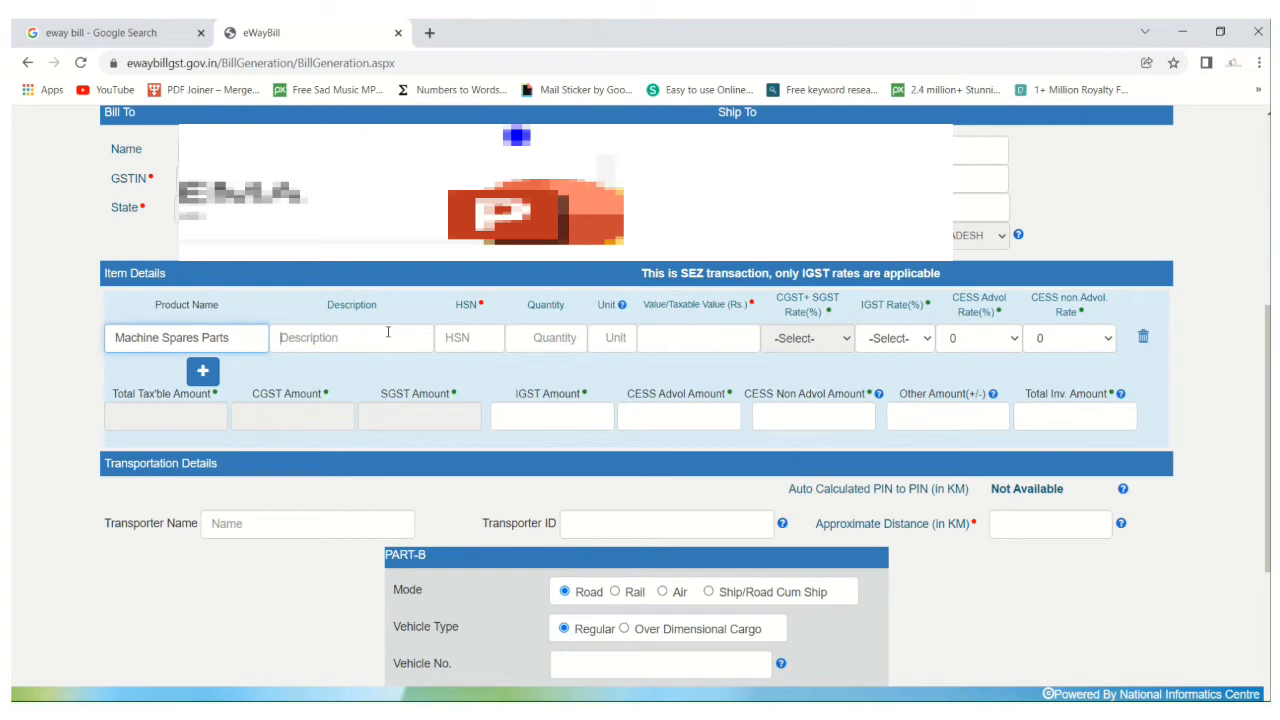
Leave the item description blank and copy the custom tariff number 84869000 from the purchase invoice into the HSN.
{"action": "key", "text": "alt+Tab"}
{"action": "key", "text": "alt+Tab"}
{"action": "key", "text": "Tab"}
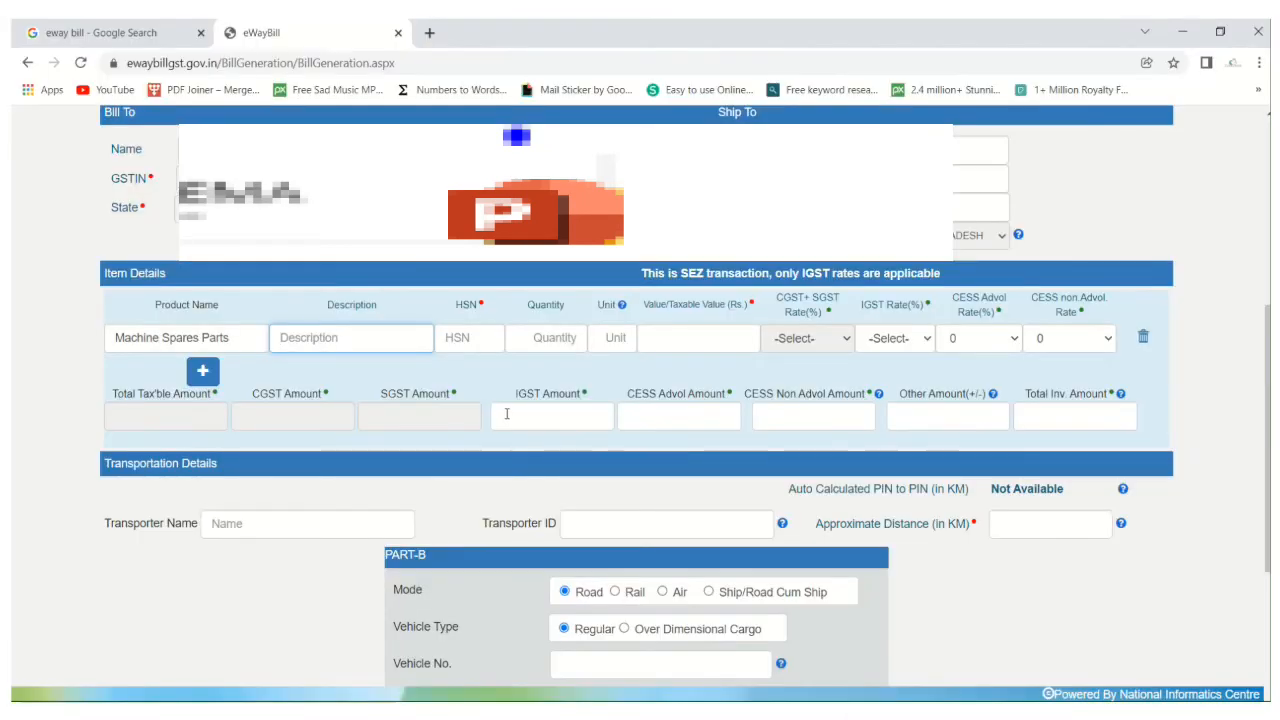
{"action": "left_click", "coordinate": [479, 337]}
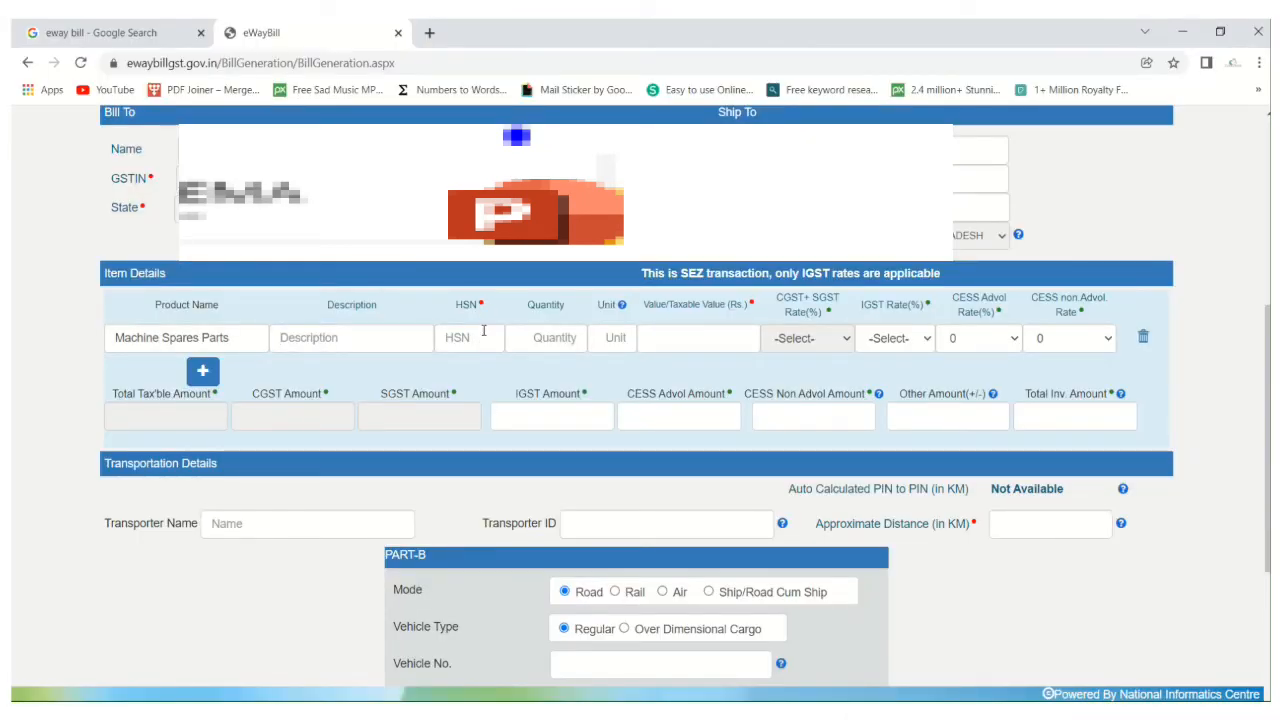
{"action": "key", "text": "alt+Tab"}
{"action": "left_click_drag", "start_coordinate": [619, 424], "coordinate": [733, 424]}
{"action": "key", "text": "ctrl+c"}
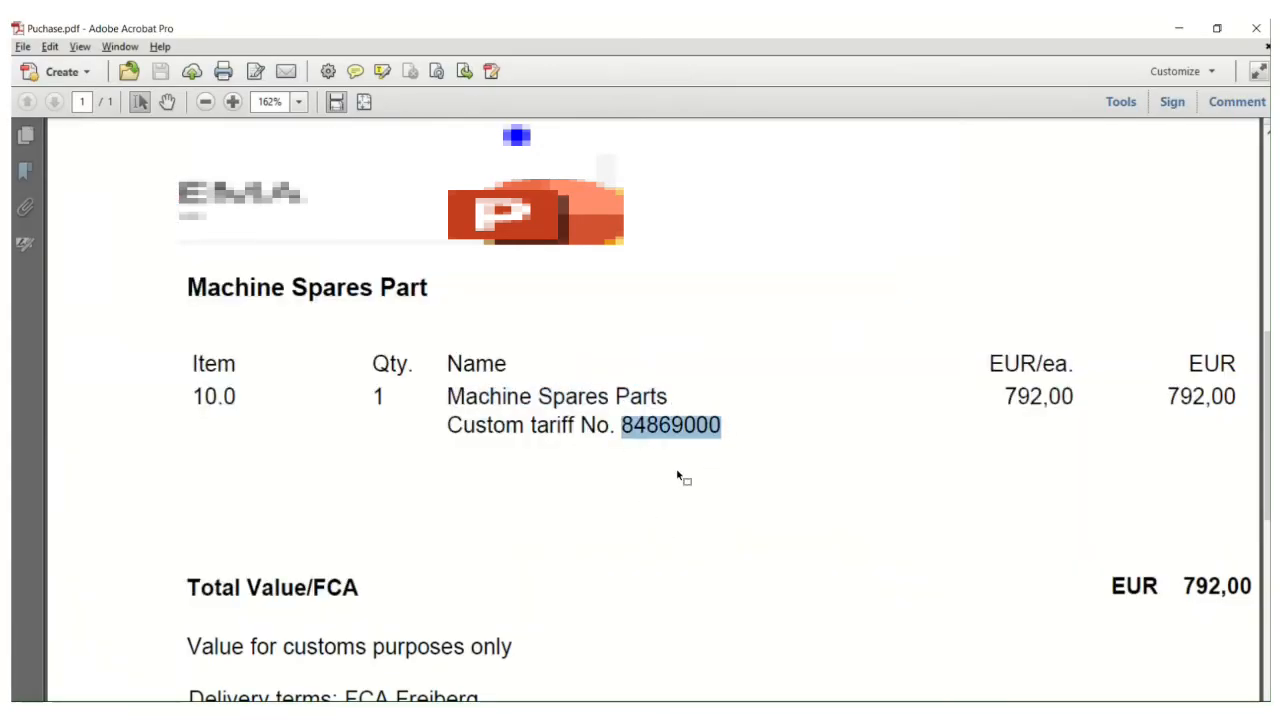
{"action": "key", "text": "alt+Tab"}
{"action": "key", "text": "ctrl+v"}
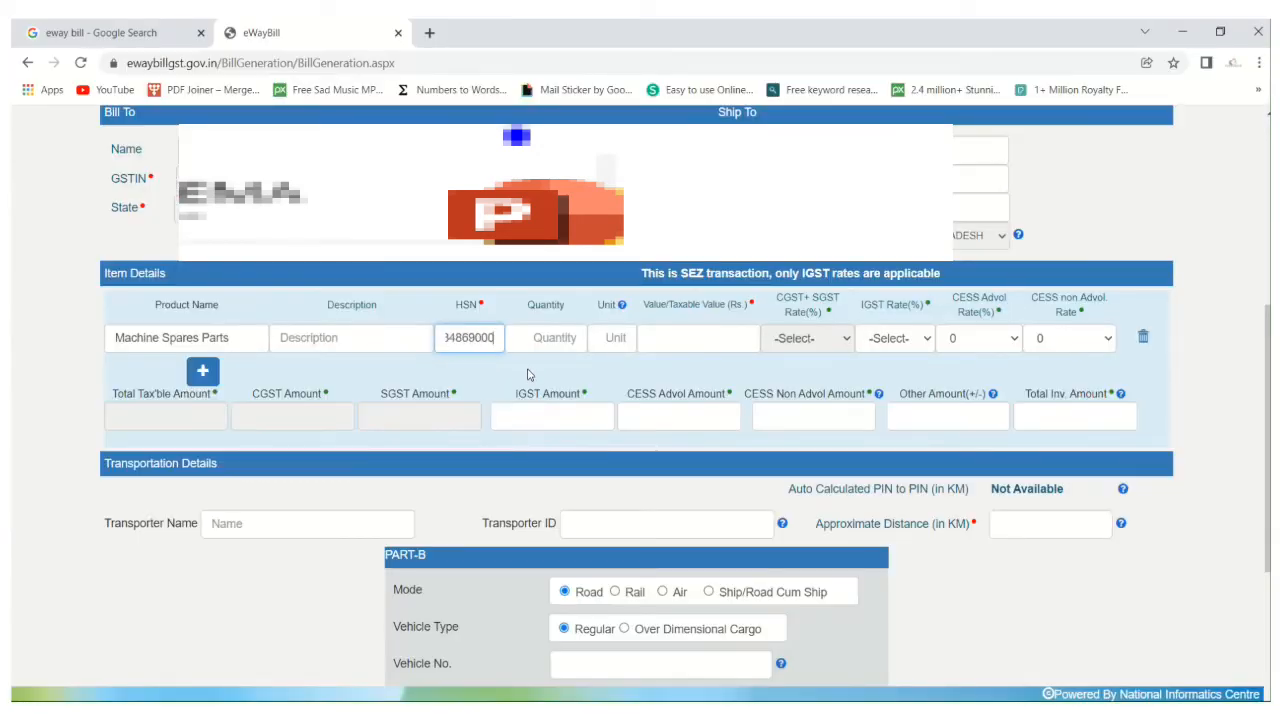
Check the number of packages in the bill of entry and set the item's quantity to 1 with Box as the unit.
{"action": "key", "text": "Tab"}
{"action": "key", "text": "alt+Tab"}
{"action": "key", "text": "alt+Tab"}
{"action": "type", "text": "0"}
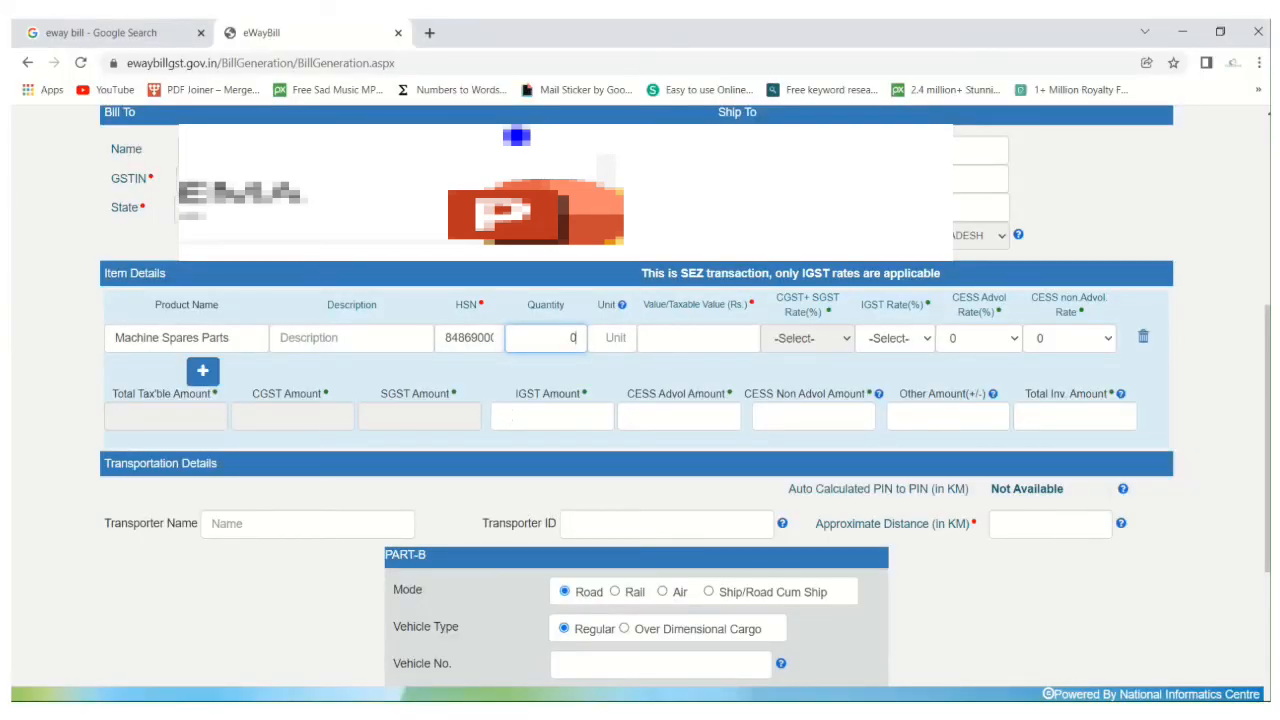
{"action": "key", "text": "alt+Tab"}
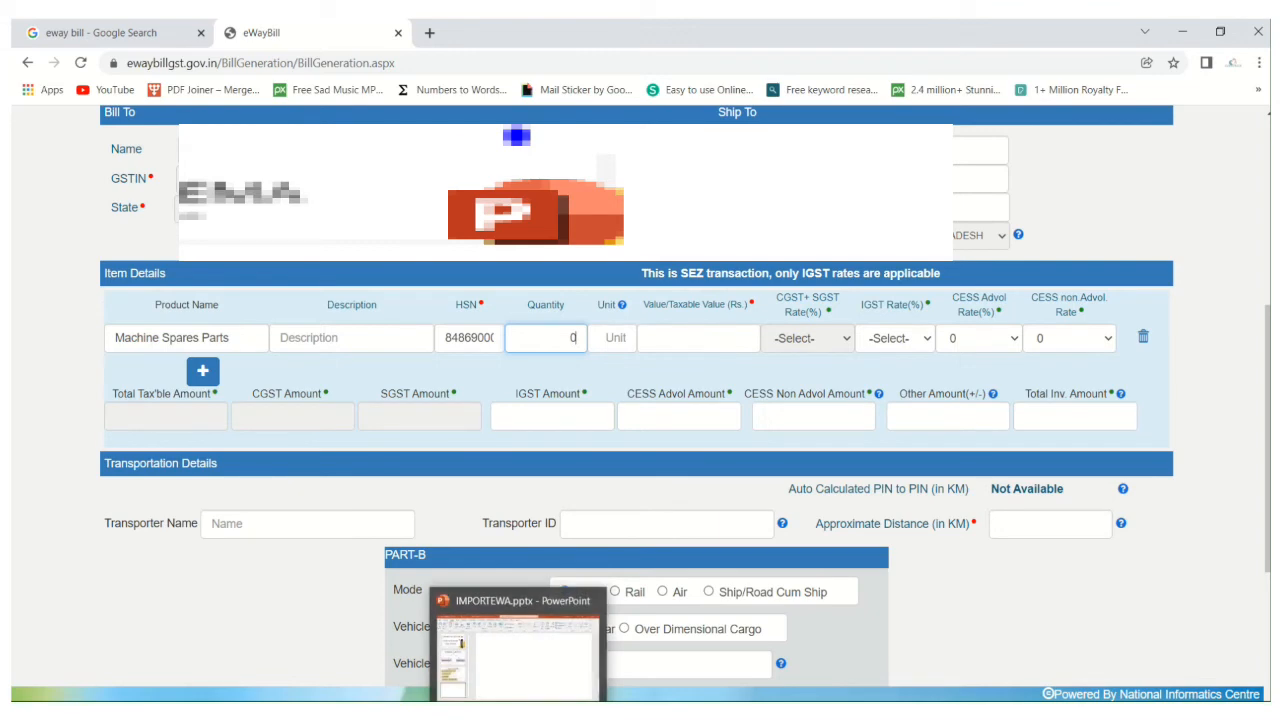
{"action": "scroll", "coordinate": [577, 569], "scroll_direction": "up", "scroll_amount": 4}
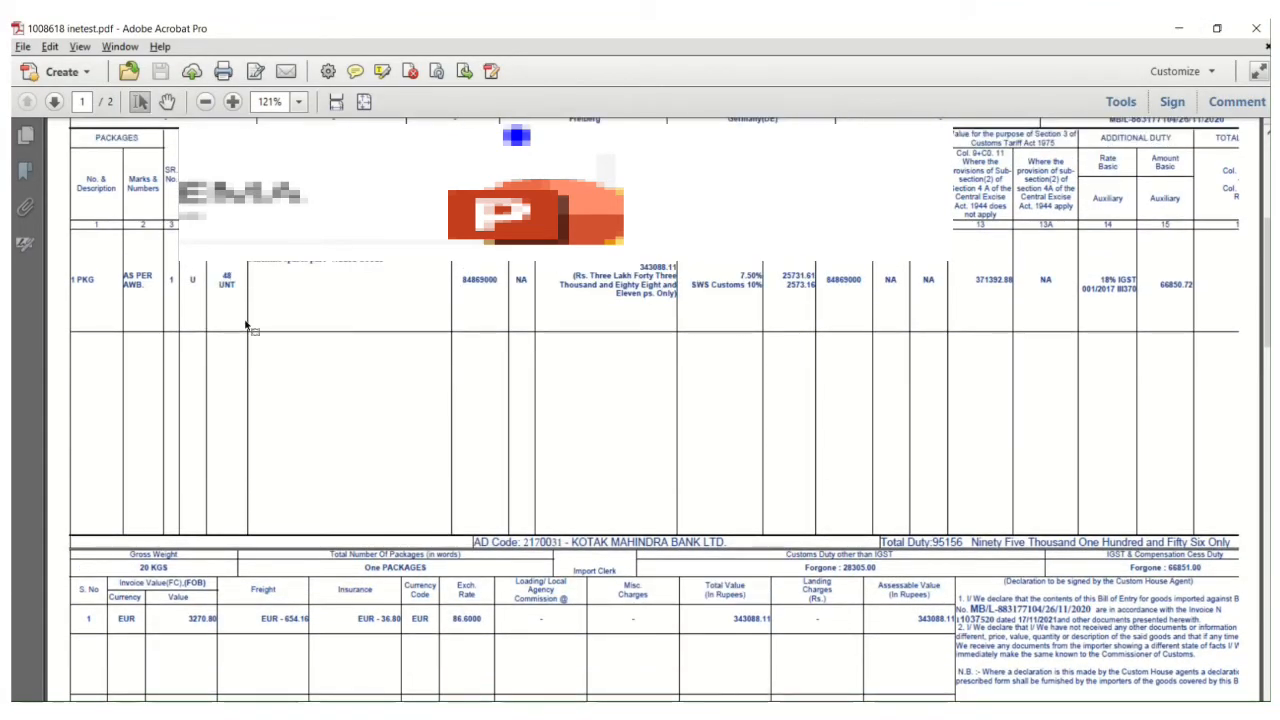
{"action": "scroll", "coordinate": [404, 580], "scroll_direction": "down", "scroll_amount": 1}
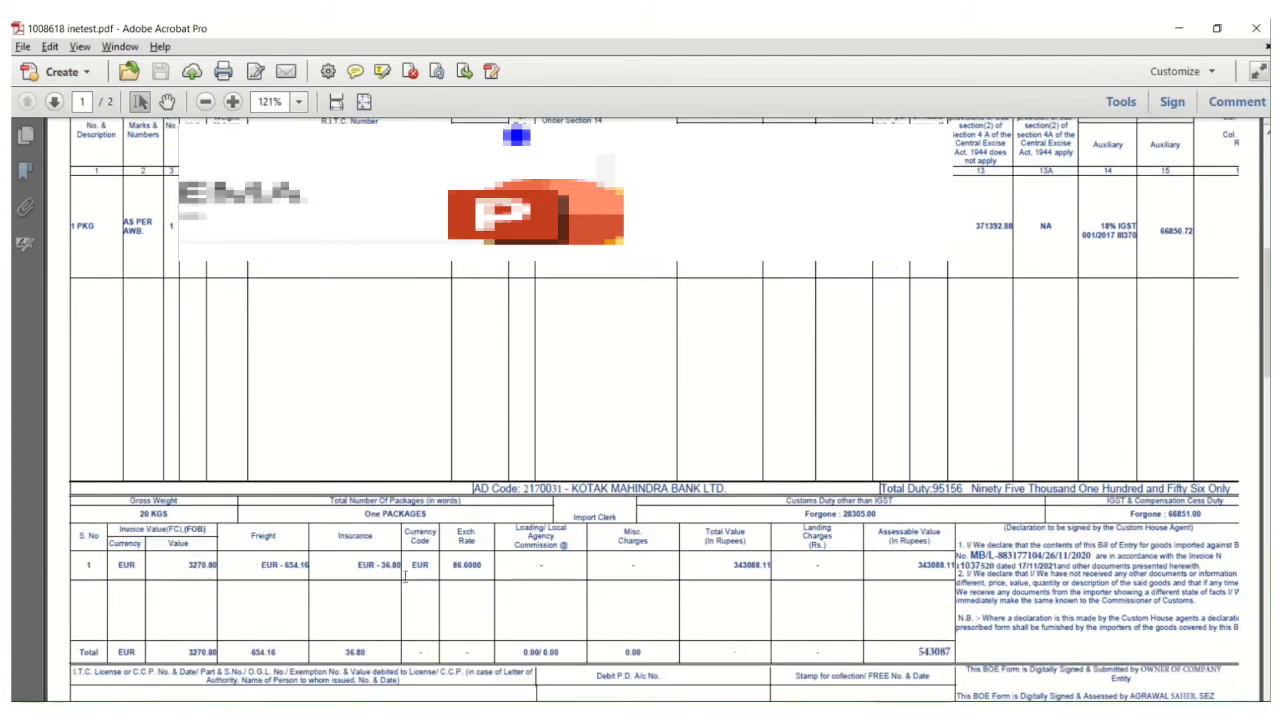
{"action": "left_click_drag", "start_coordinate": [404, 530], "coordinate": [408, 520]}
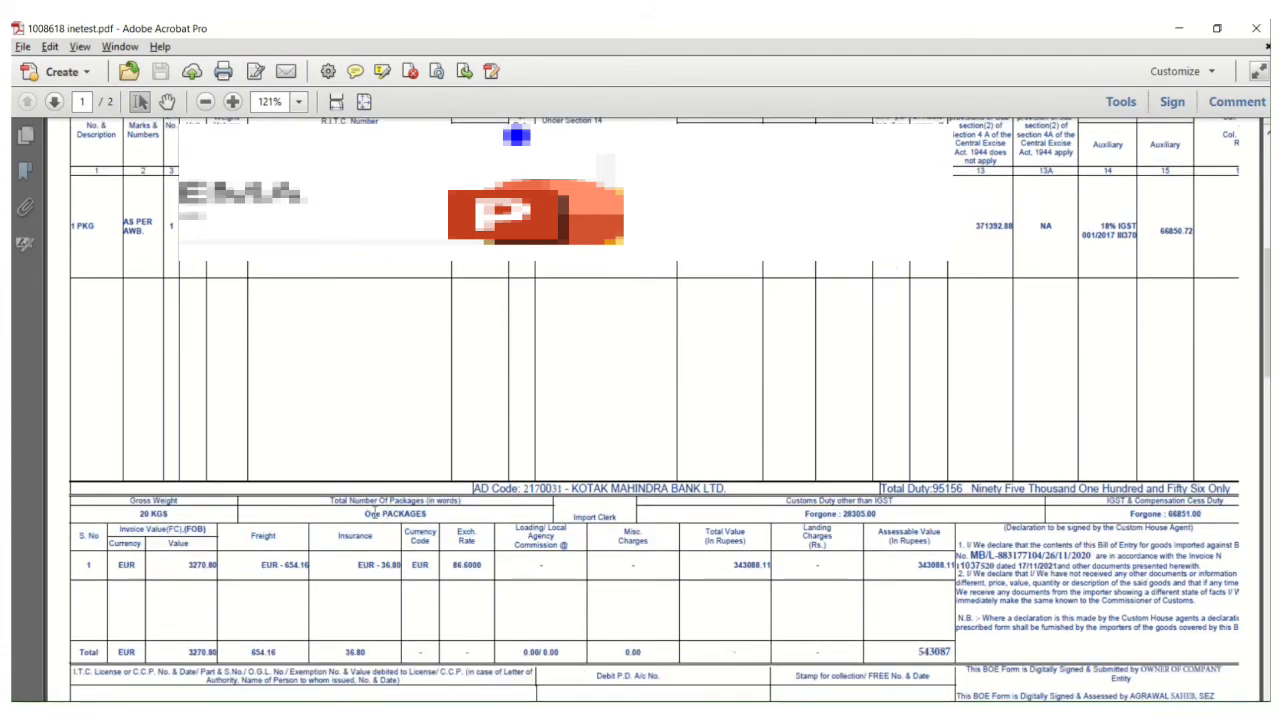
{"action": "key", "text": "alt+Tab"}
{"action": "key", "text": "BackSpace"}
{"action": "type", "text": "1"}
{"action": "left_click", "coordinate": [627, 340]}
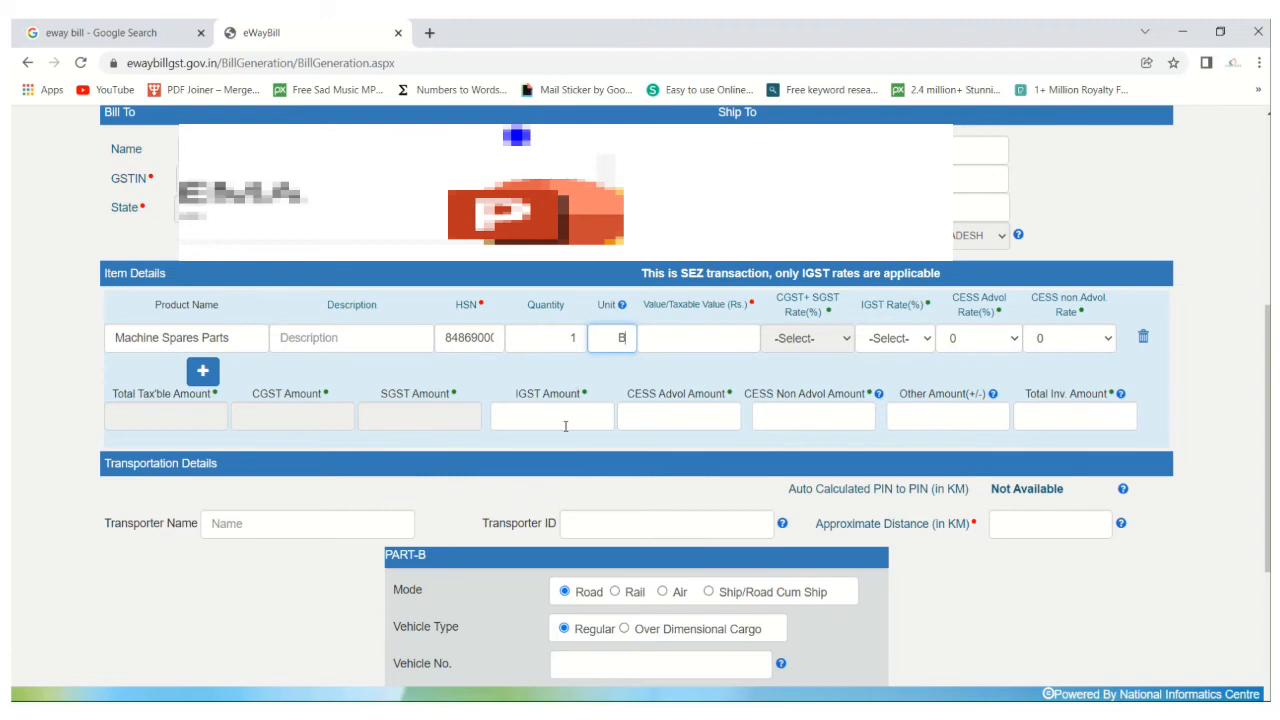
{"action": "type", "text": "ox"}
Copy the total assessable value 543087 from the bill of entry into the item's taxable value.
{"action": "left_click", "coordinate": [654, 337]}
{"action": "key", "text": "alt+Tab"}
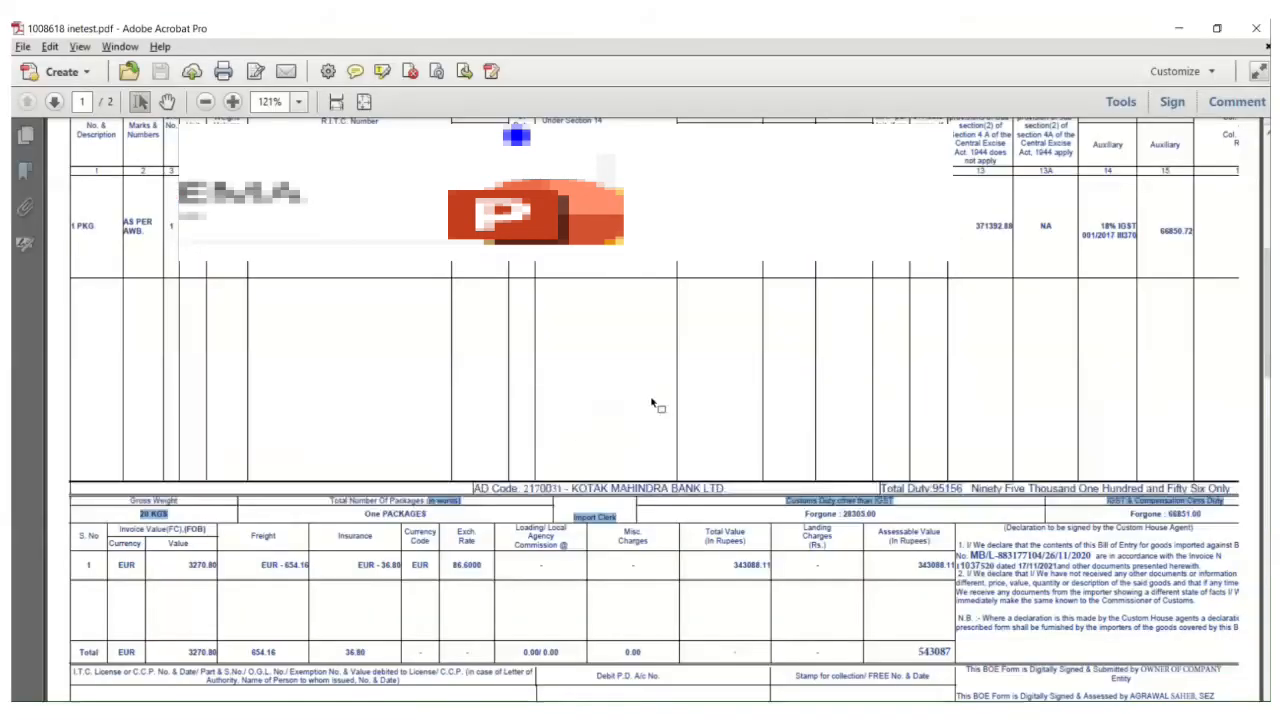
{"action": "scroll", "coordinate": [654, 404], "scroll_direction": "down", "scroll_amount": 3}
{"action": "scroll", "coordinate": [651, 396], "scroll_direction": "up", "scroll_amount": 3}
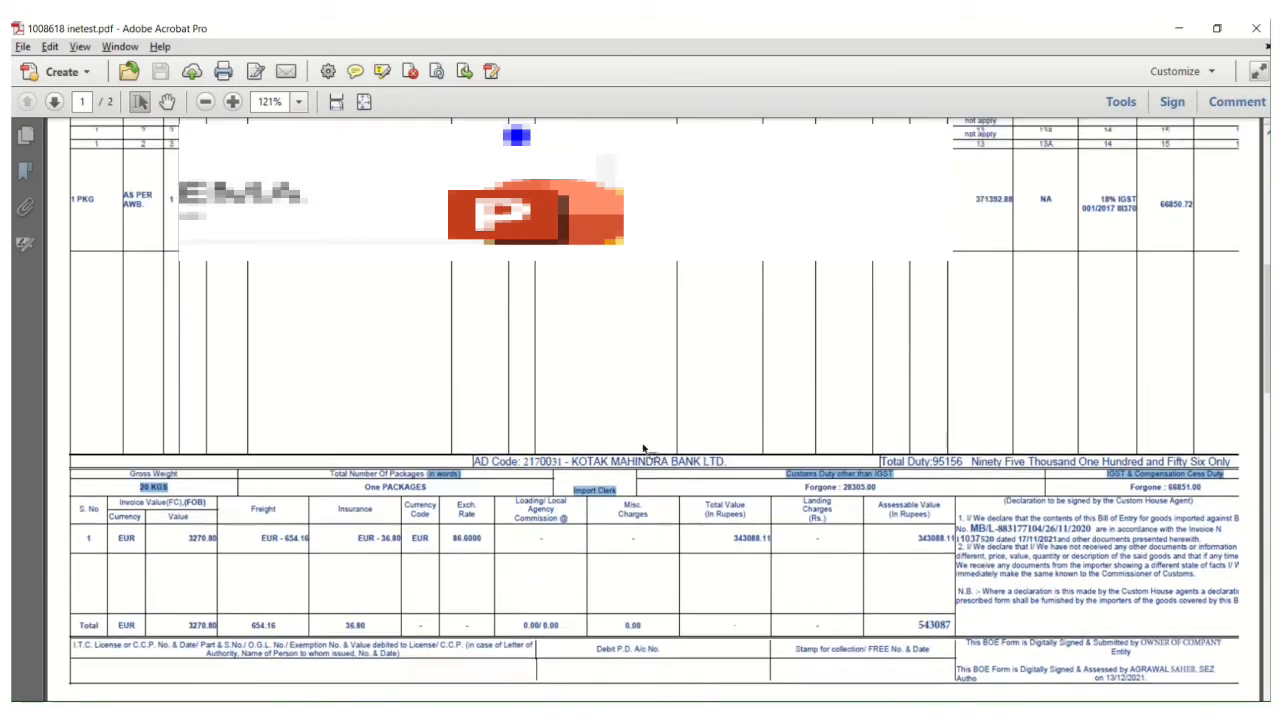
{"action": "mouse_move", "coordinate": [600, 712]}
{"action": "left_click", "coordinate": [665, 681]}
{"action": "scroll", "coordinate": [734, 508], "scroll_direction": "up", "scroll_amount": 4}
{"action": "key", "text": "alt+Tab"}
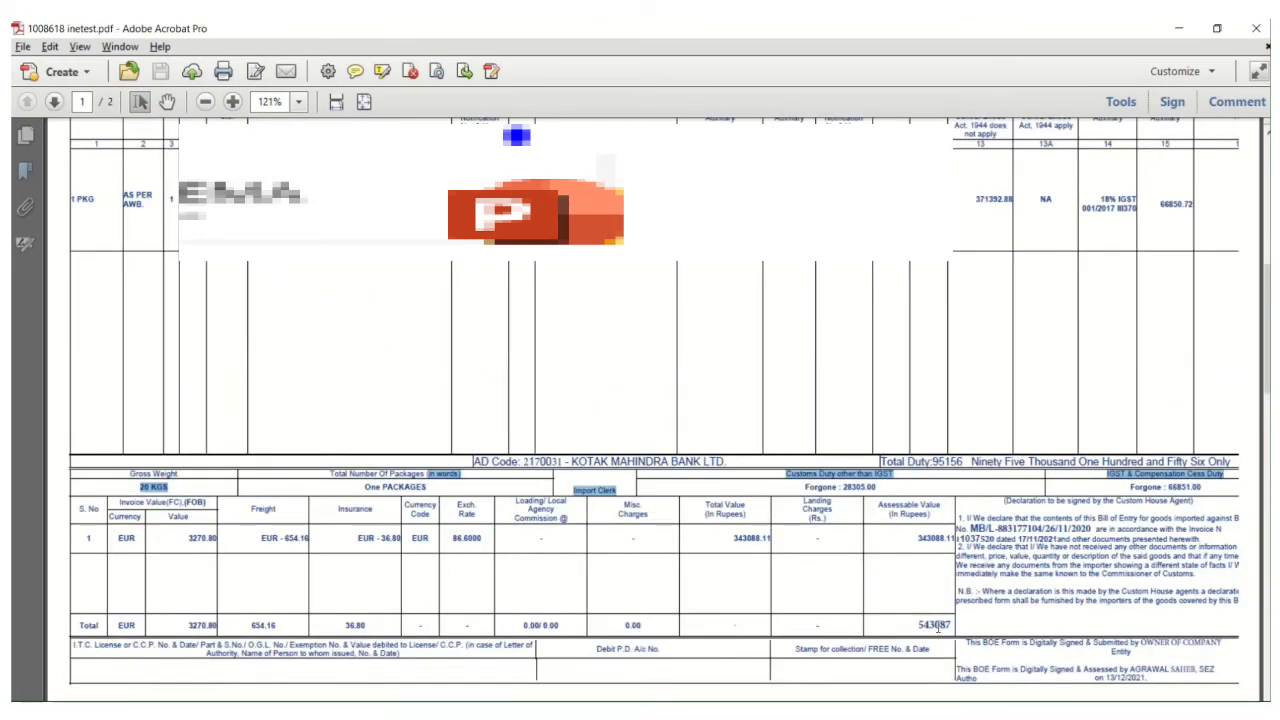
{"action": "scroll", "coordinate": [1134, 354], "scroll_direction": "up", "scroll_amount": 6}
{"action": "scroll", "coordinate": [657, 391], "scroll_direction": "down", "scroll_amount": 8}
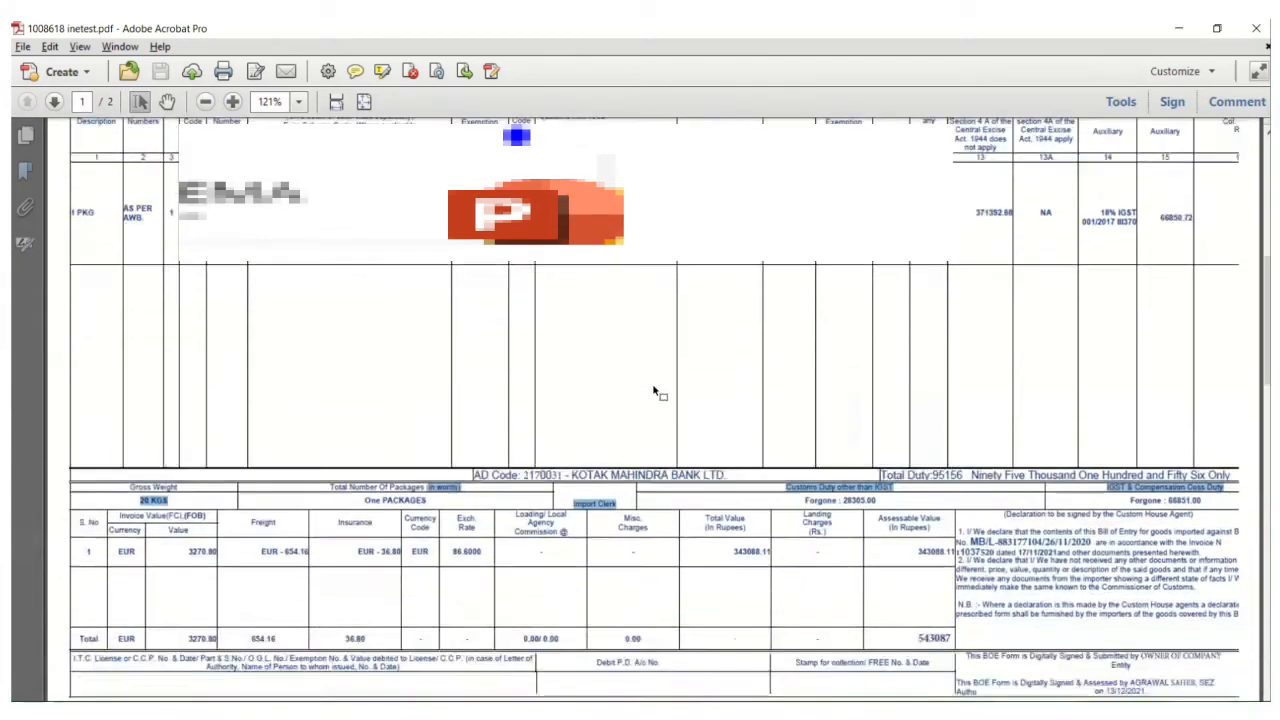
{"action": "scroll", "coordinate": [652, 400], "scroll_direction": "down", "scroll_amount": 1}
{"action": "left_click_drag", "start_coordinate": [925, 515], "coordinate": [952, 514]}
{"action": "left_click_drag", "start_coordinate": [131, 518], "coordinate": [189, 520]}
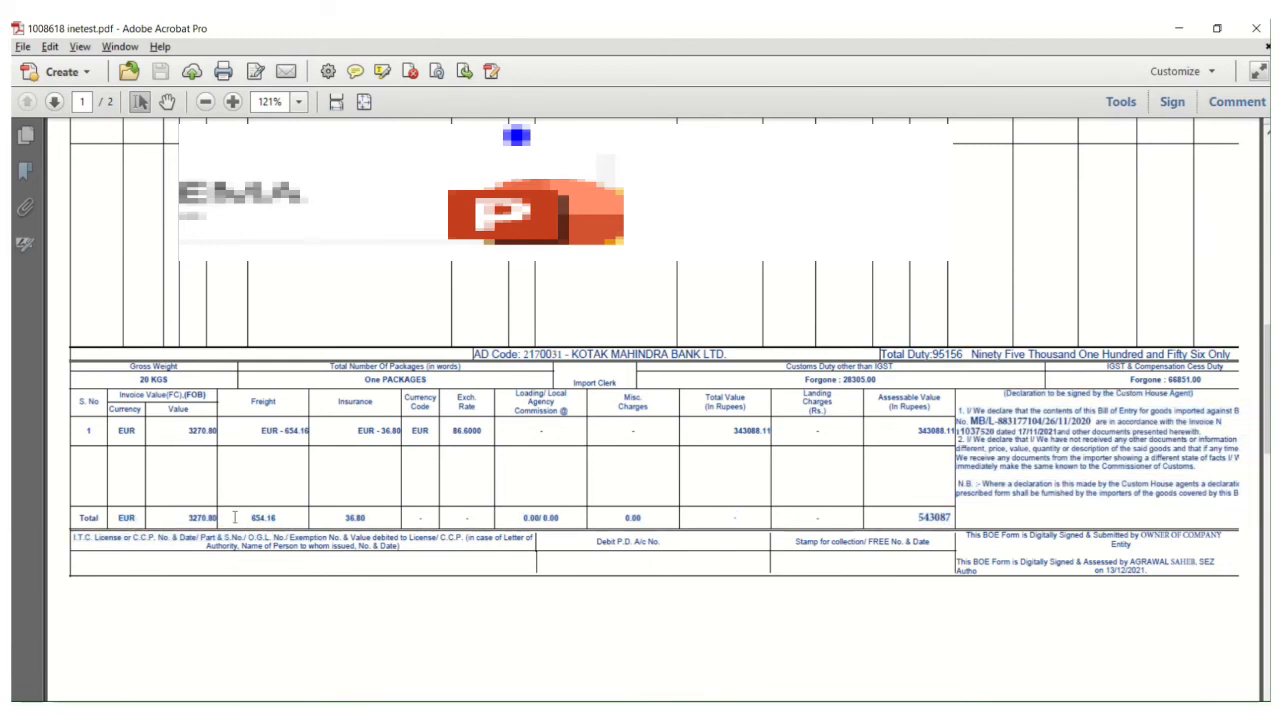
{"action": "left_click_drag", "start_coordinate": [914, 520], "coordinate": [951, 517]}
{"action": "key", "text": "ctrl+c"}
{"action": "key", "text": "alt+Tab"}
{"action": "key", "text": "alt+Tab"}
{"action": "key", "text": "alt+Tab"}
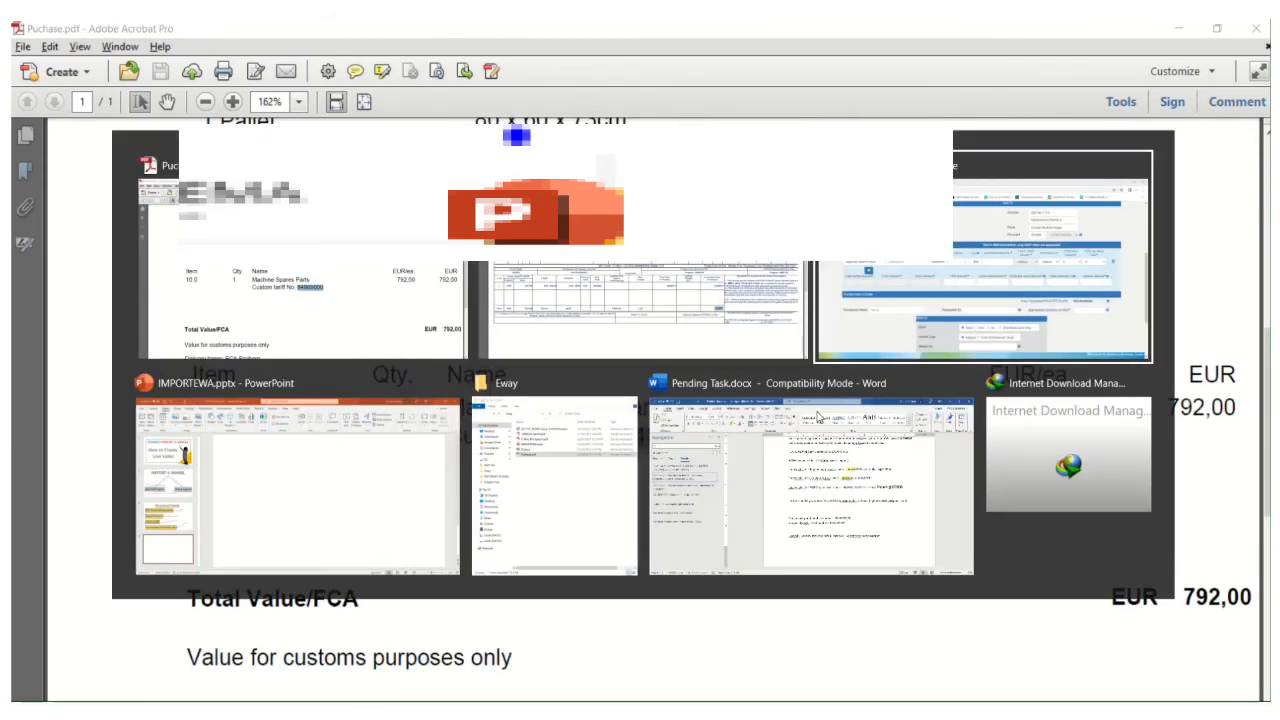
{"action": "key", "text": "ctrl+v"}
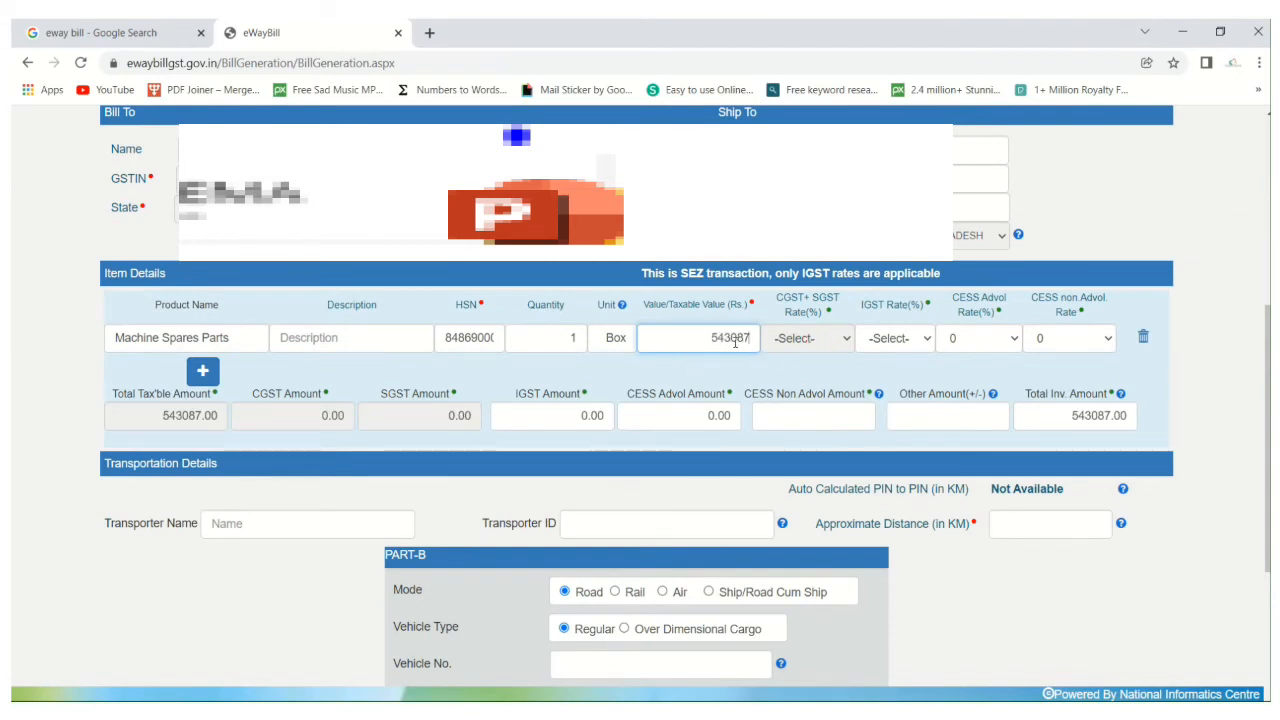
Look over the available IGST rates and review the transaction, Bill From and Bill To sections of the form.
{"action": "left_click", "coordinate": [922, 343]}
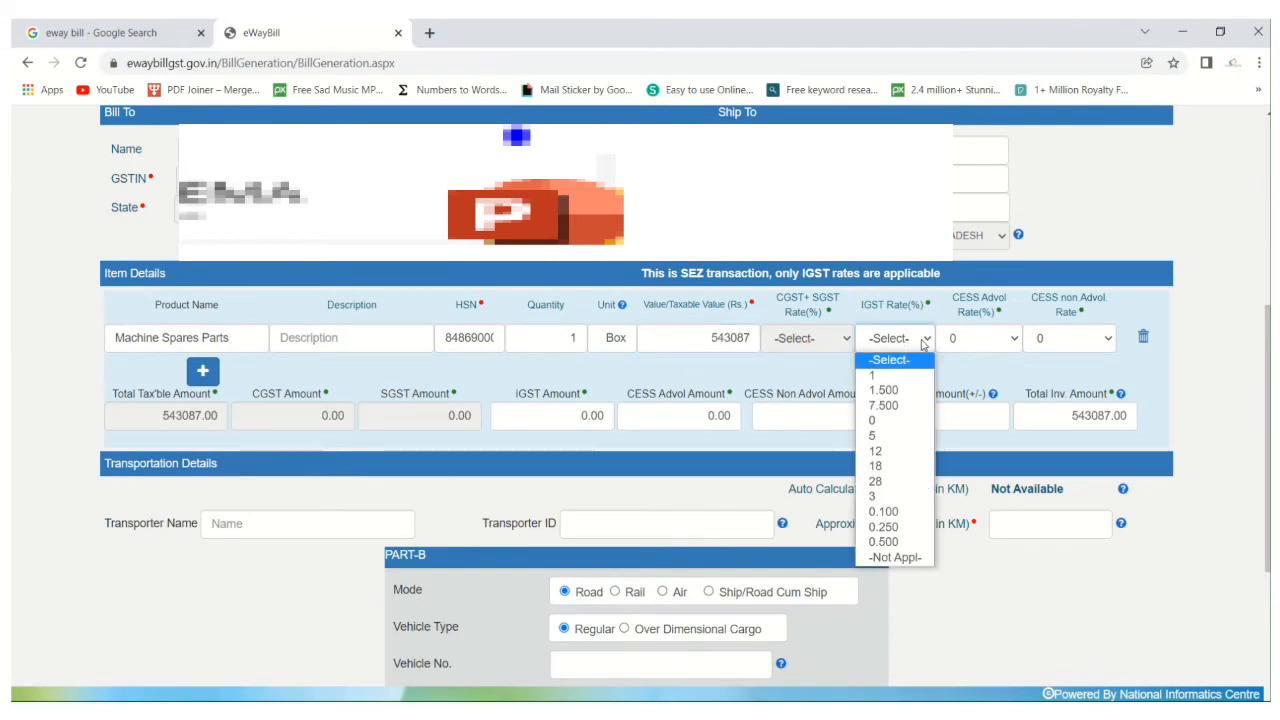
{"action": "left_click", "coordinate": [810, 388]}
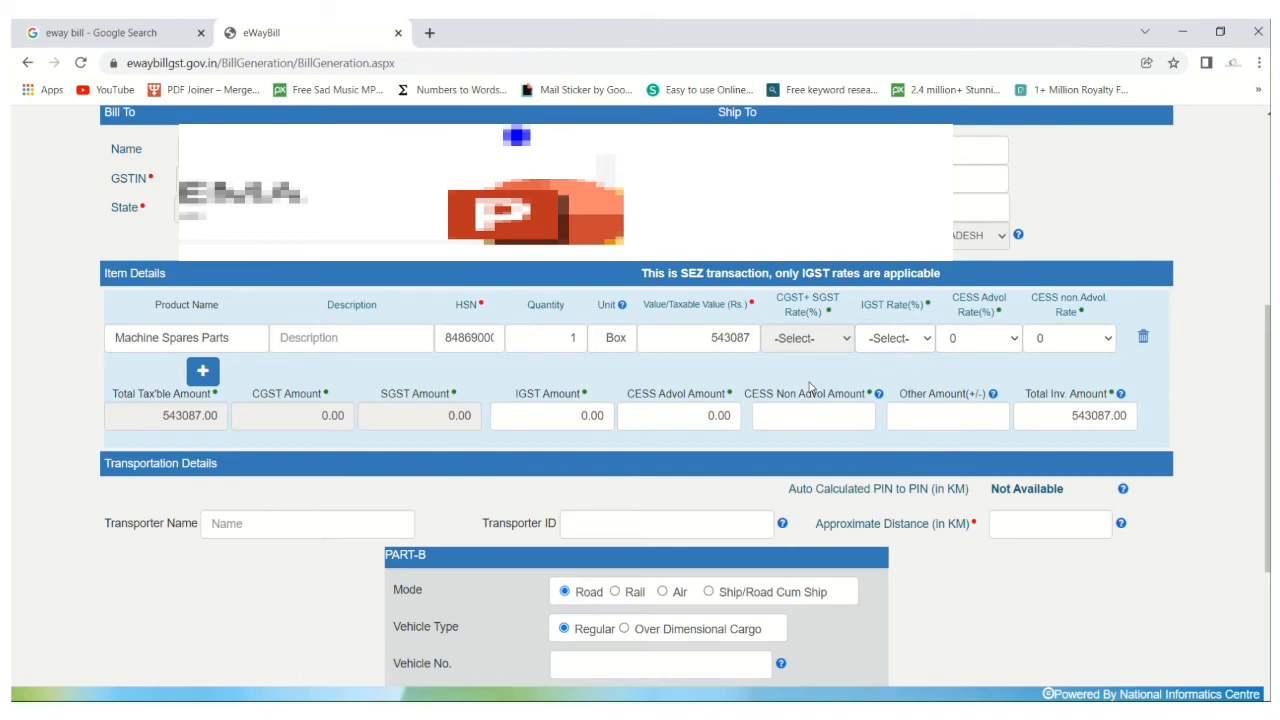
{"action": "scroll", "coordinate": [266, 421], "scroll_direction": "down", "scroll_amount": 3}
{"action": "scroll", "coordinate": [640, 400], "scroll_direction": "up", "scroll_amount": 3}
{"action": "scroll", "coordinate": [640, 400], "scroll_direction": "up", "scroll_amount": 3}
{"action": "scroll", "coordinate": [640, 400], "scroll_direction": "down", "scroll_amount": 3}
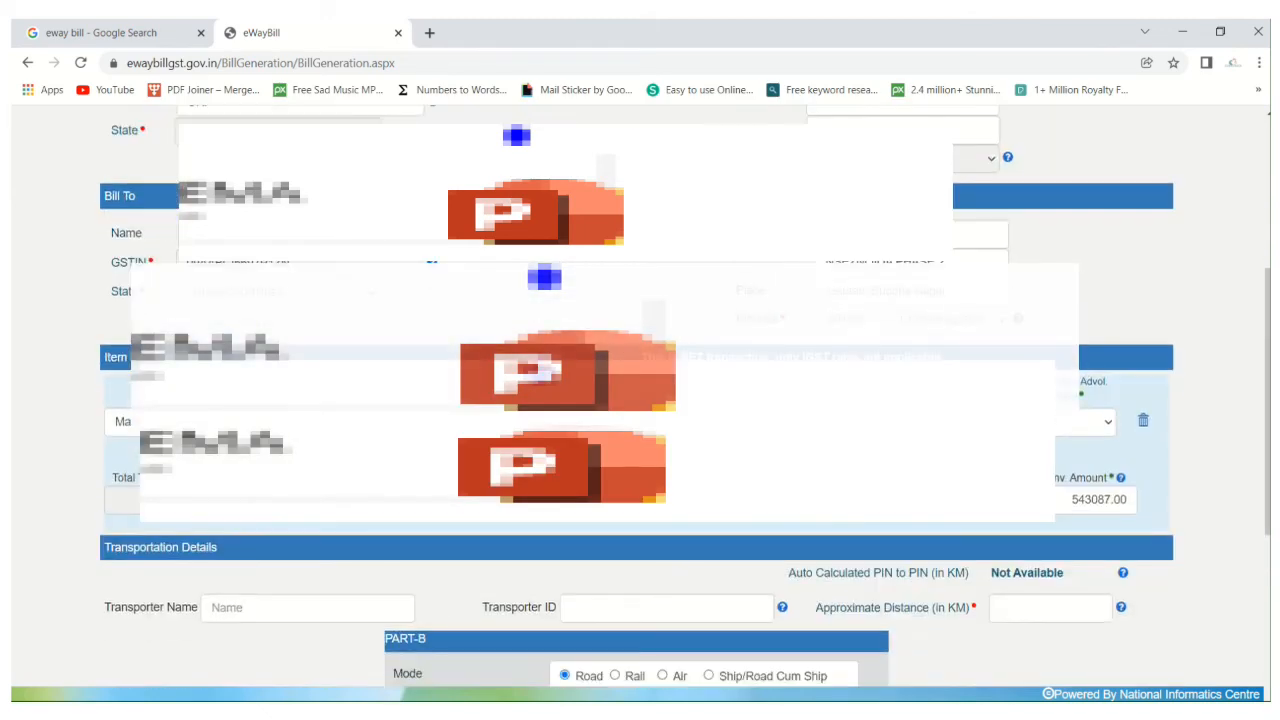
{"action": "scroll", "coordinate": [640, 400], "scroll_direction": "up", "scroll_amount": 2}
{"action": "scroll", "coordinate": [640, 400], "scroll_direction": "down", "scroll_amount": 1}
{"action": "scroll", "coordinate": [640, 400], "scroll_direction": "up", "scroll_amount": 3}
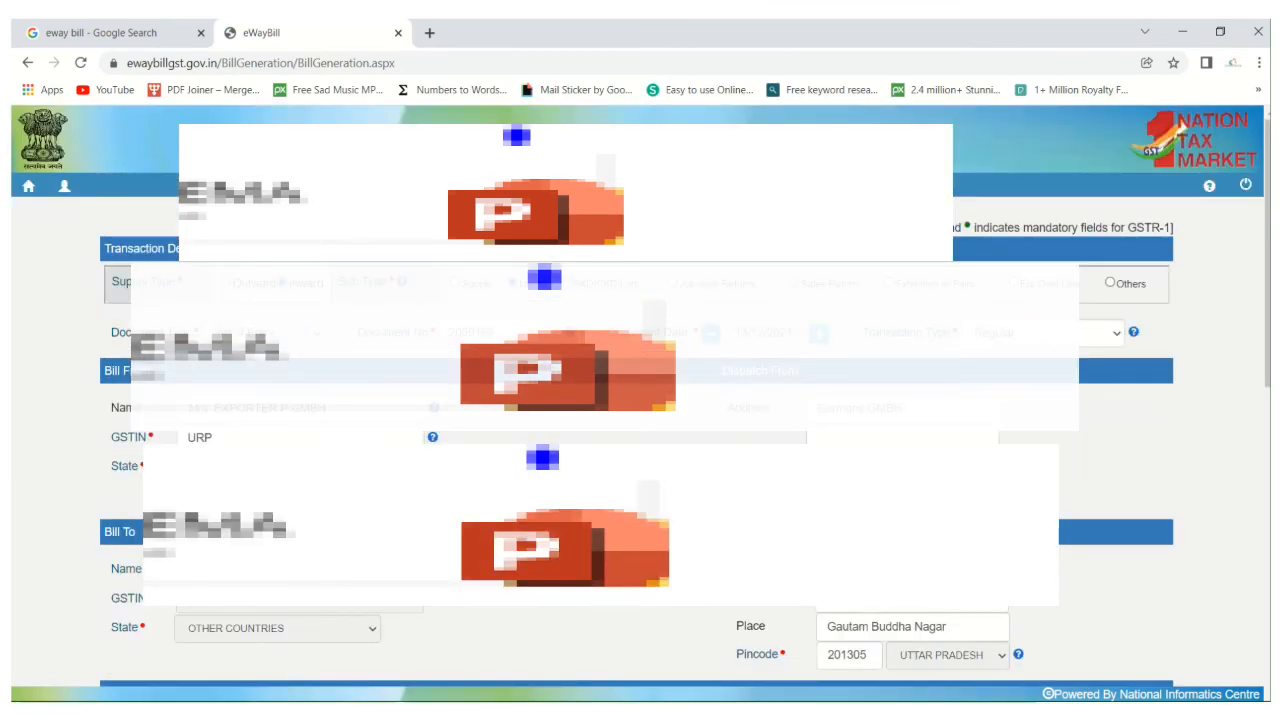
Leave the transporter name and transporter ID blank and set the approximate distance to 50 km.
{"action": "scroll", "coordinate": [641, 354], "scroll_direction": "down", "scroll_amount": 4}
{"action": "scroll", "coordinate": [700, 463], "scroll_direction": "down", "scroll_amount": 2}
{"action": "left_click", "coordinate": [598, 350]}
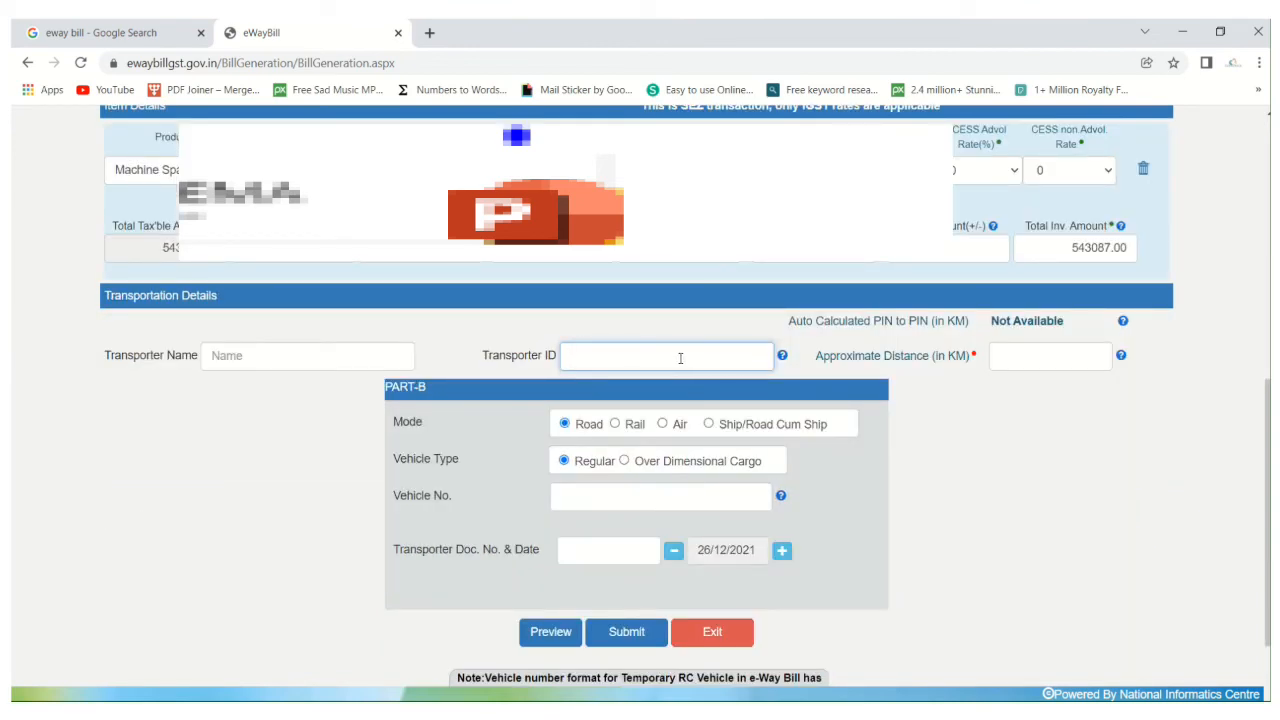
{"action": "left_click_drag", "start_coordinate": [386, 385], "coordinate": [452, 395]}
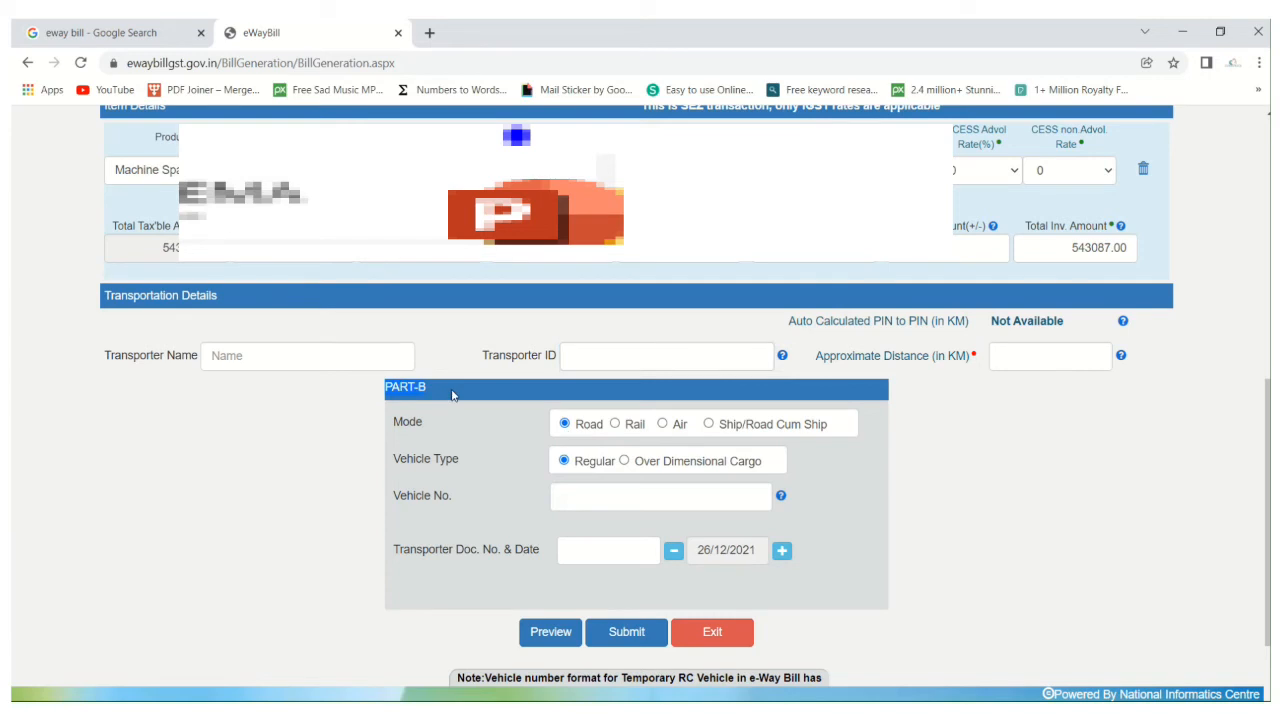
{"action": "left_click", "coordinate": [241, 537]}
{"action": "left_click", "coordinate": [622, 352]}
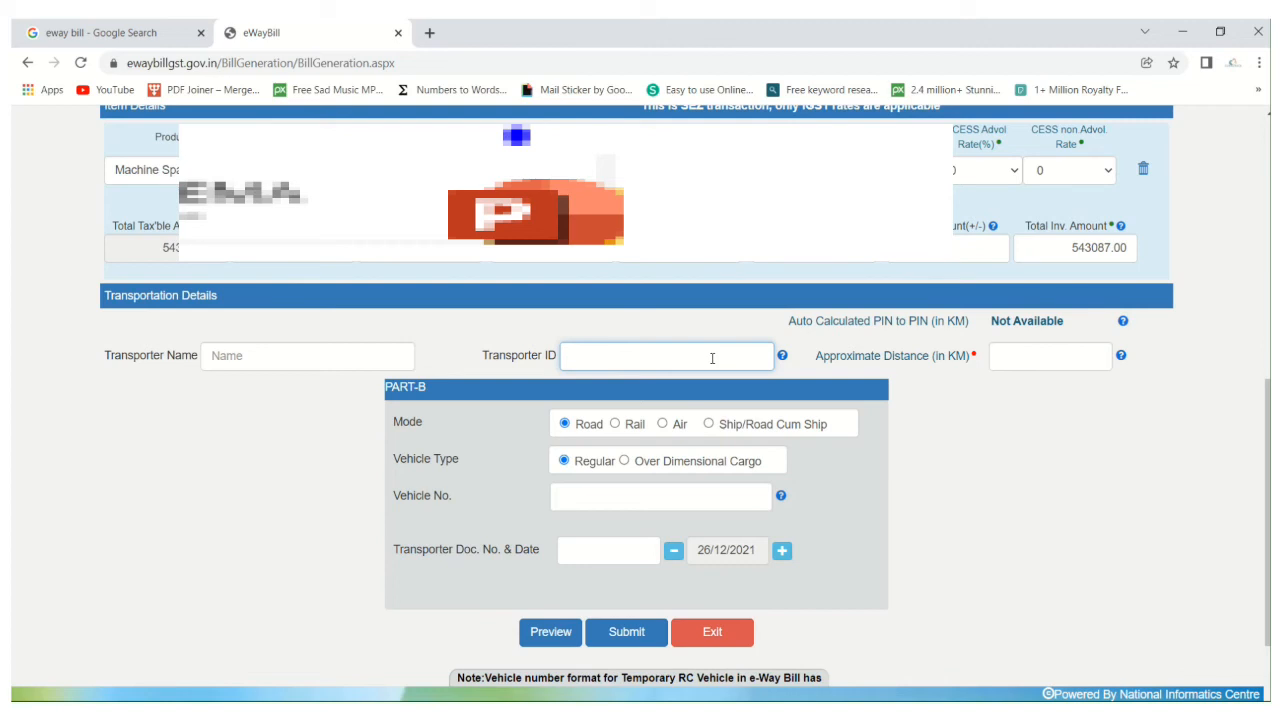
{"action": "left_click", "coordinate": [318, 345]}
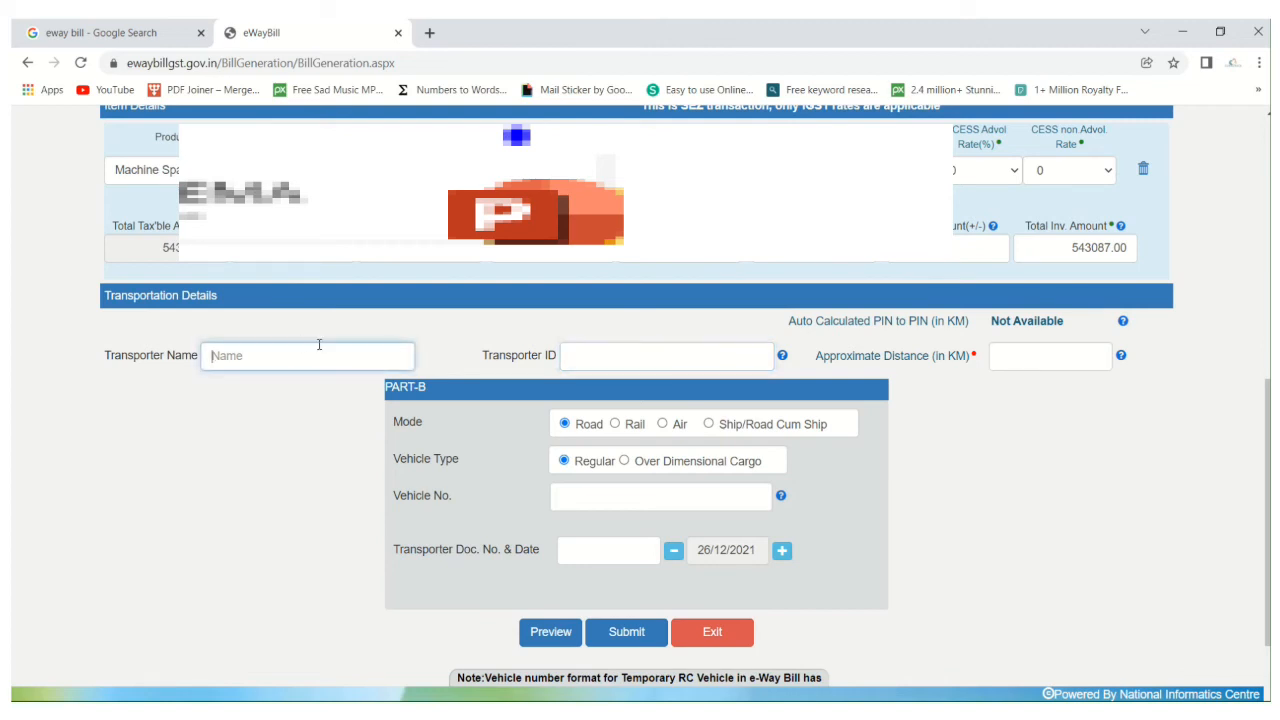
{"action": "left_click", "coordinate": [605, 362]}
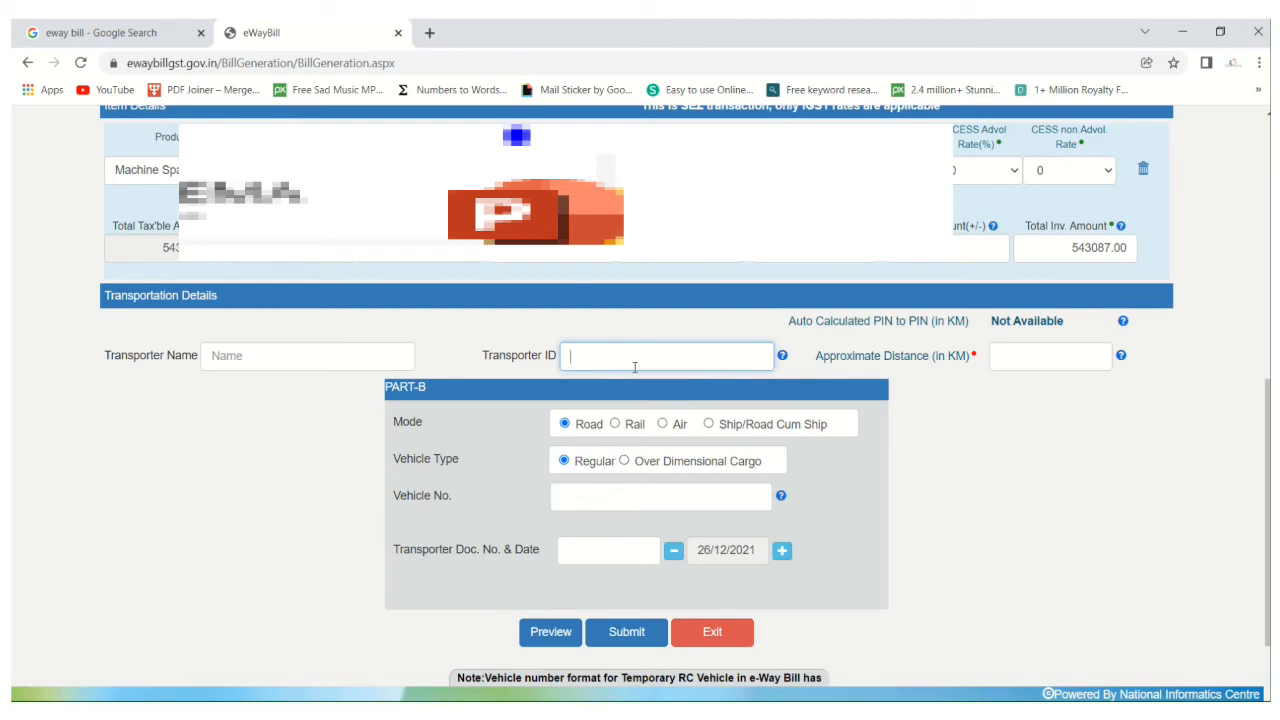
{"action": "left_click", "coordinate": [1013, 355]}
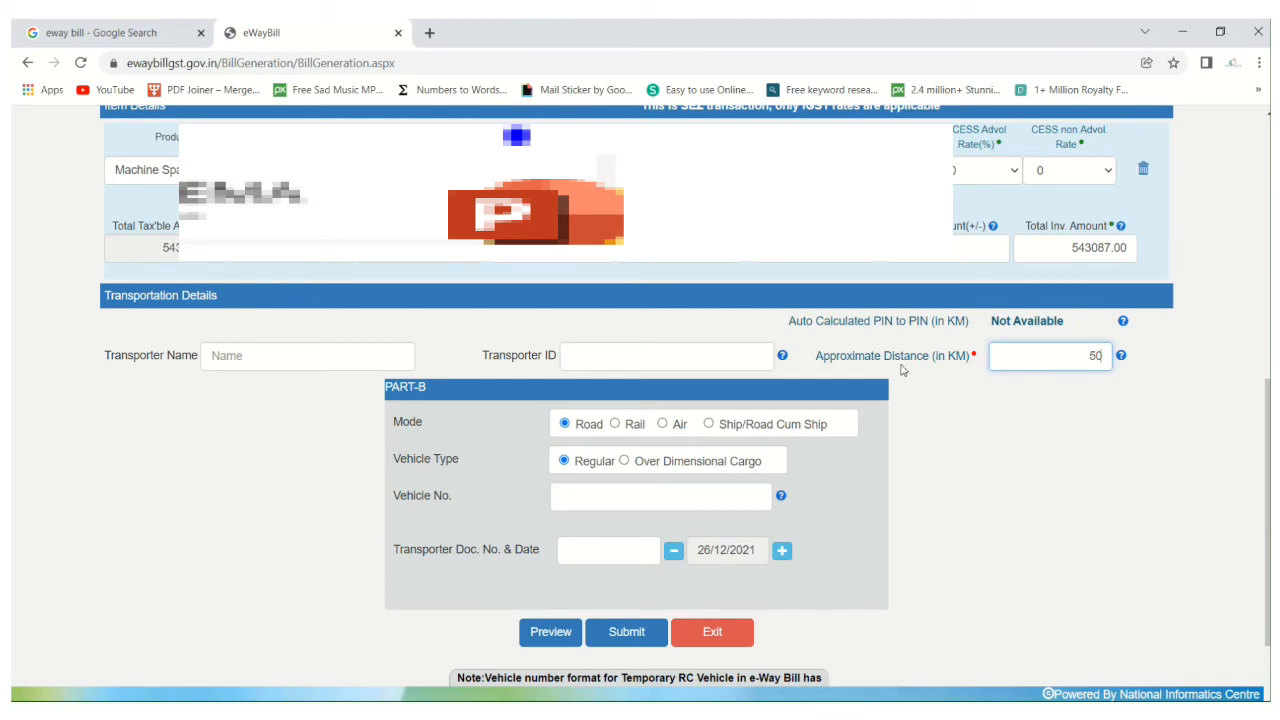
{"action": "left_click_drag", "start_coordinate": [836, 358], "coordinate": [878, 362]}
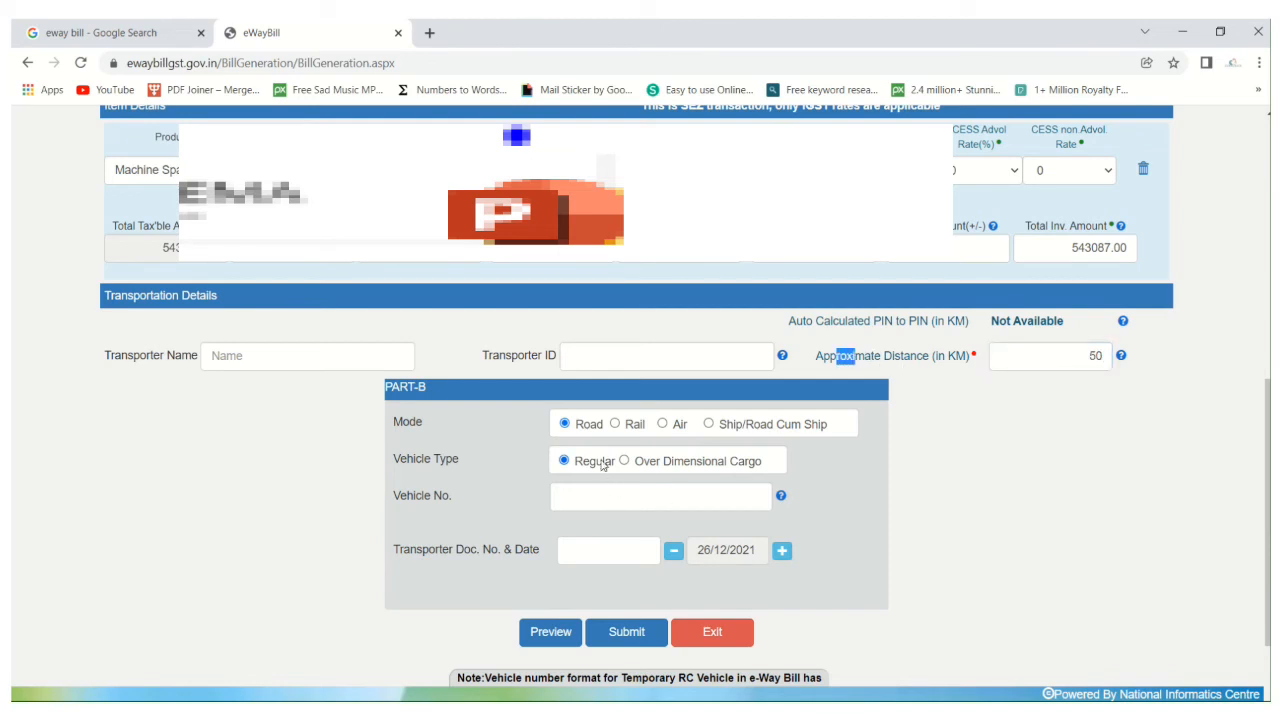
{"action": "left_click", "coordinate": [613, 491]}
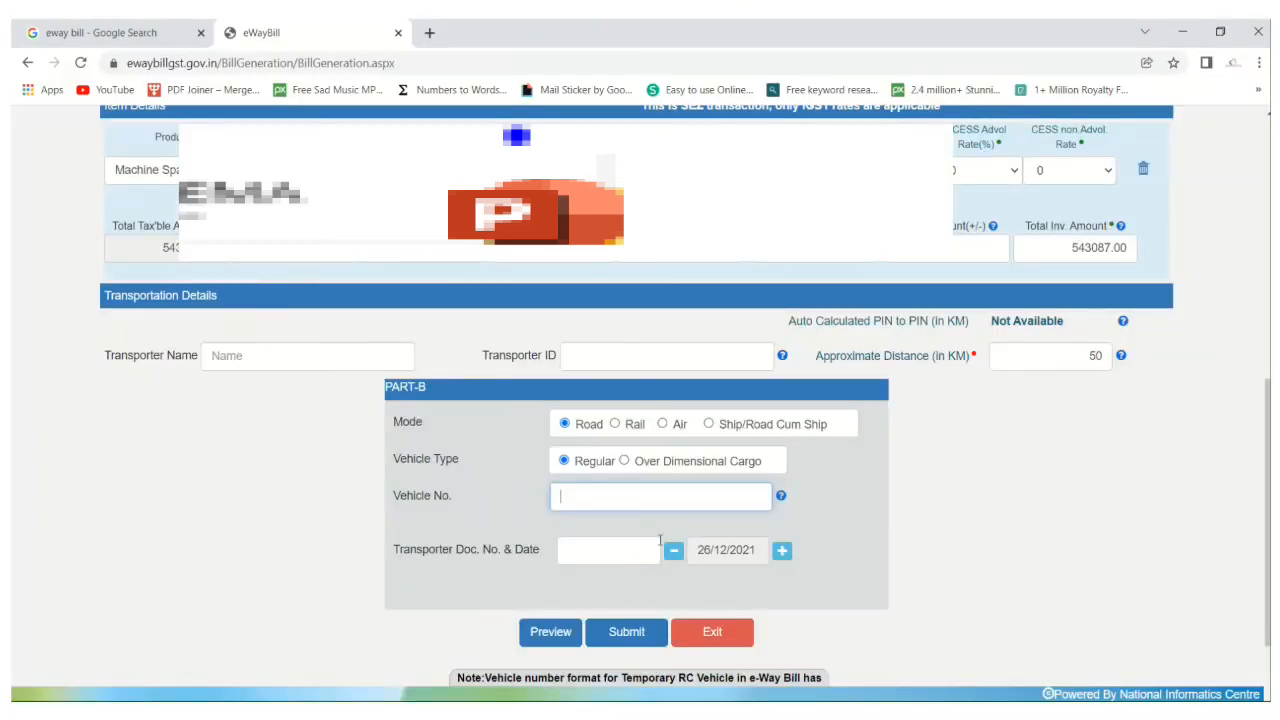
{"action": "type", "text": "UP14CT9079"}
{"action": "left_click", "coordinate": [600, 556]}
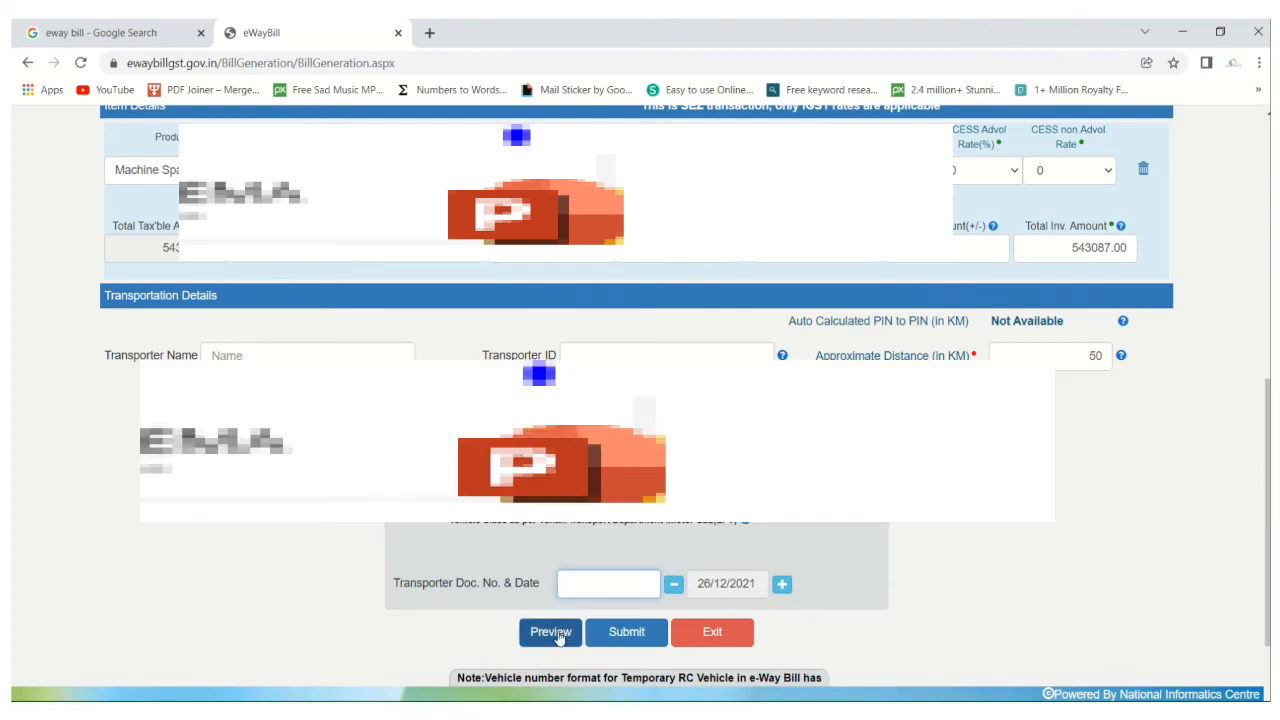
Preview the e-way bill and check its transaction, dispatch, item and transporter details.
{"action": "left_click", "coordinate": [553, 633]}
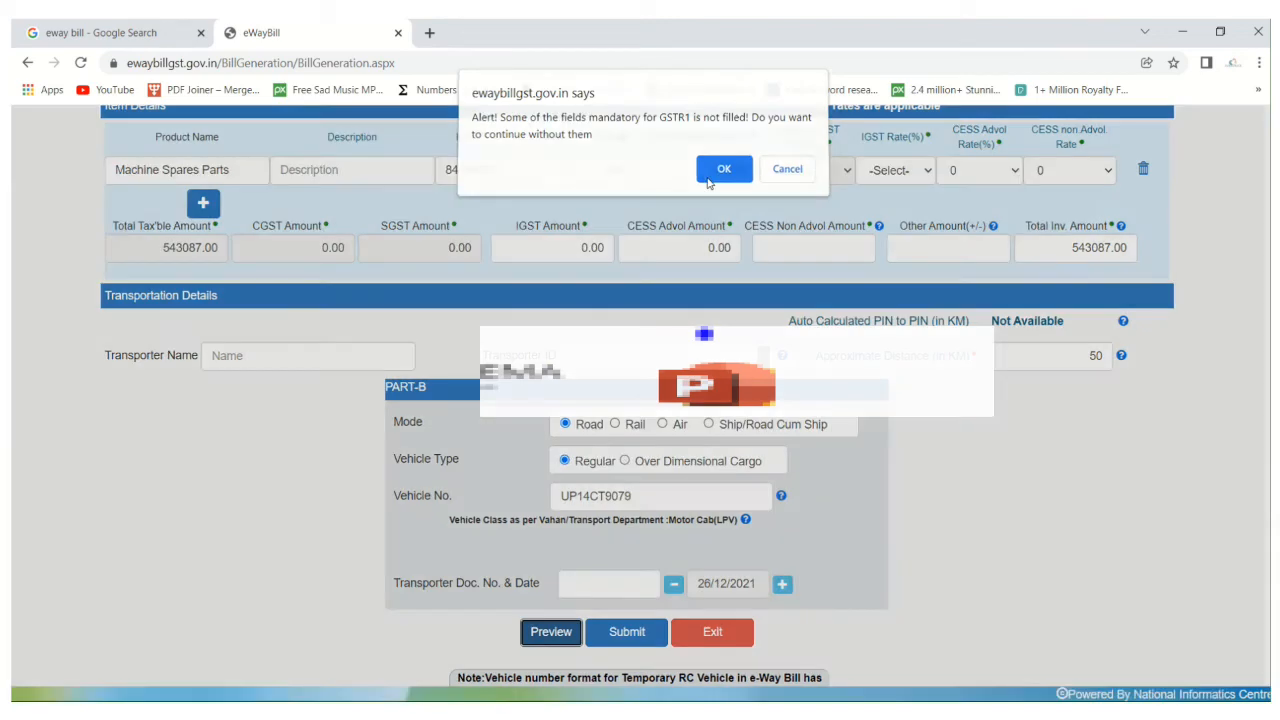
{"action": "left_click", "coordinate": [721, 170]}
{"action": "left_click_drag", "start_coordinate": [357, 238], "coordinate": [389, 239]}
{"action": "left_click_drag", "start_coordinate": [701, 239], "coordinate": [720, 240]}
{"action": "left_click_drag", "start_coordinate": [395, 272], "coordinate": [431, 272]}
{"action": "left_click", "coordinate": [648, 291]}
{"action": "left_click_drag", "start_coordinate": [648, 290], "coordinate": [699, 295]}
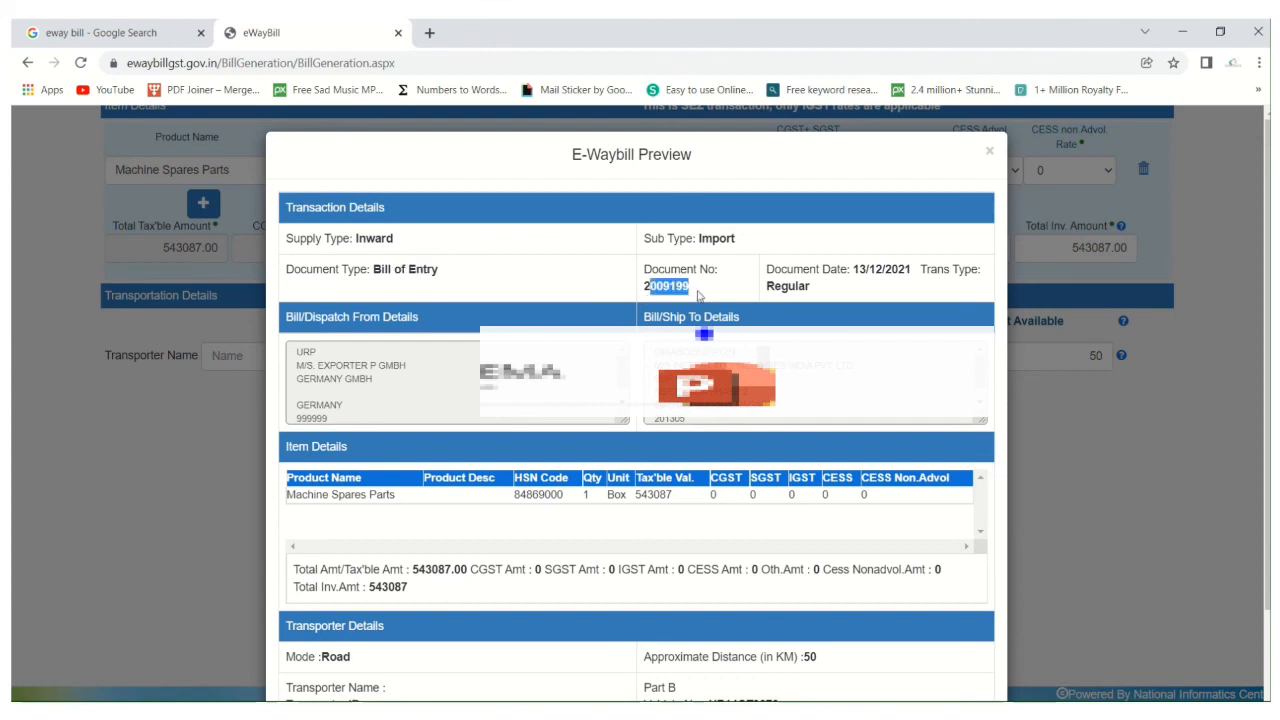
{"action": "left_click_drag", "start_coordinate": [867, 266], "coordinate": [911, 270]}
{"action": "scroll", "coordinate": [342, 315], "scroll_direction": "down", "scroll_amount": 1}
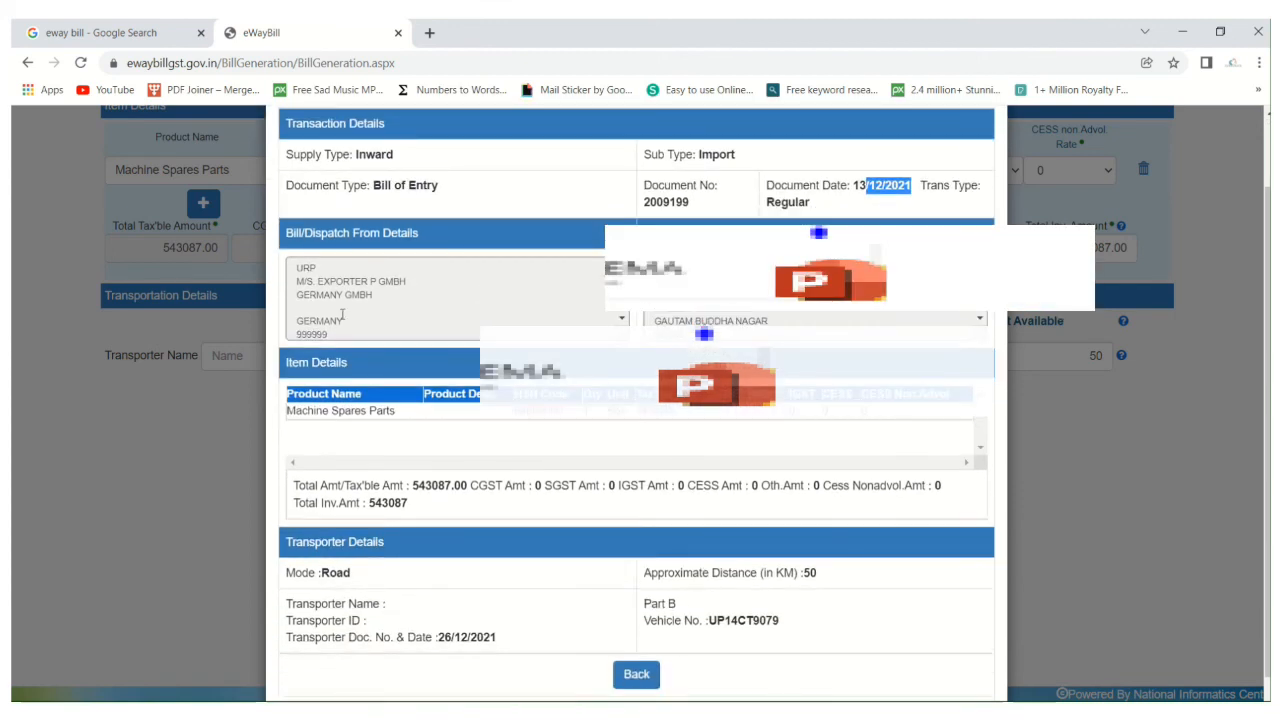
{"action": "scroll", "coordinate": [342, 315], "scroll_direction": "down", "scroll_amount": 3}
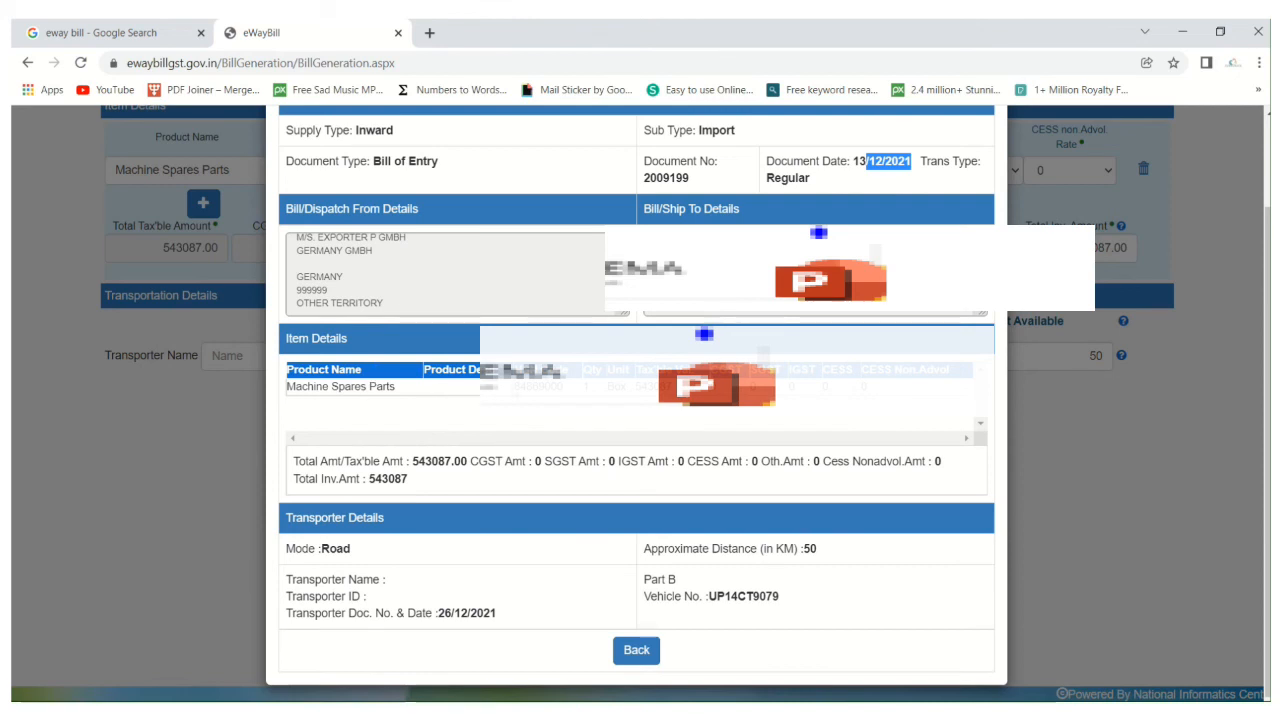
{"action": "left_click", "coordinate": [547, 388]}
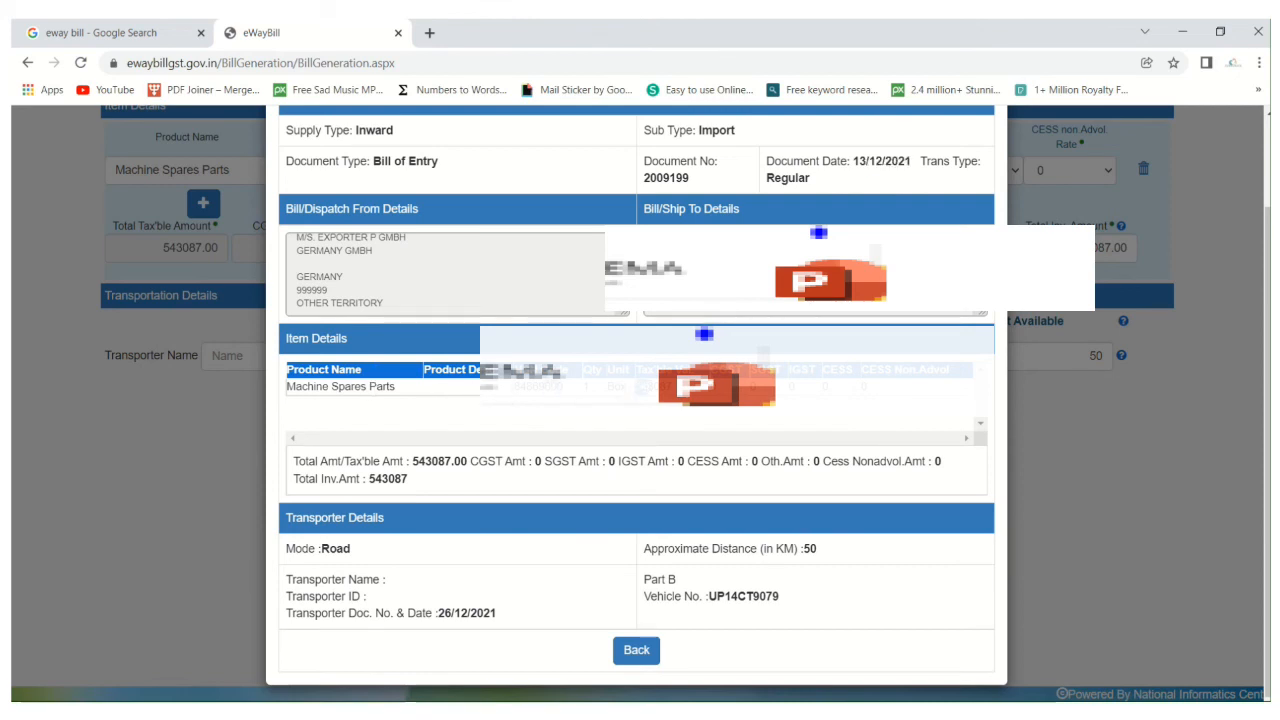
Switch to the bill of entry PDF to compare its total assessable value with the previewed taxable value, and return to the preview.
{"action": "key", "text": "alt+Tab"}
{"action": "key", "text": "alt+Tab"}
{"action": "key", "text": "alt+Tab"}
{"action": "key", "text": "Tab"}
{"action": "key", "text": "alt+Tab"}
{"action": "key", "text": "alt+Tab"}
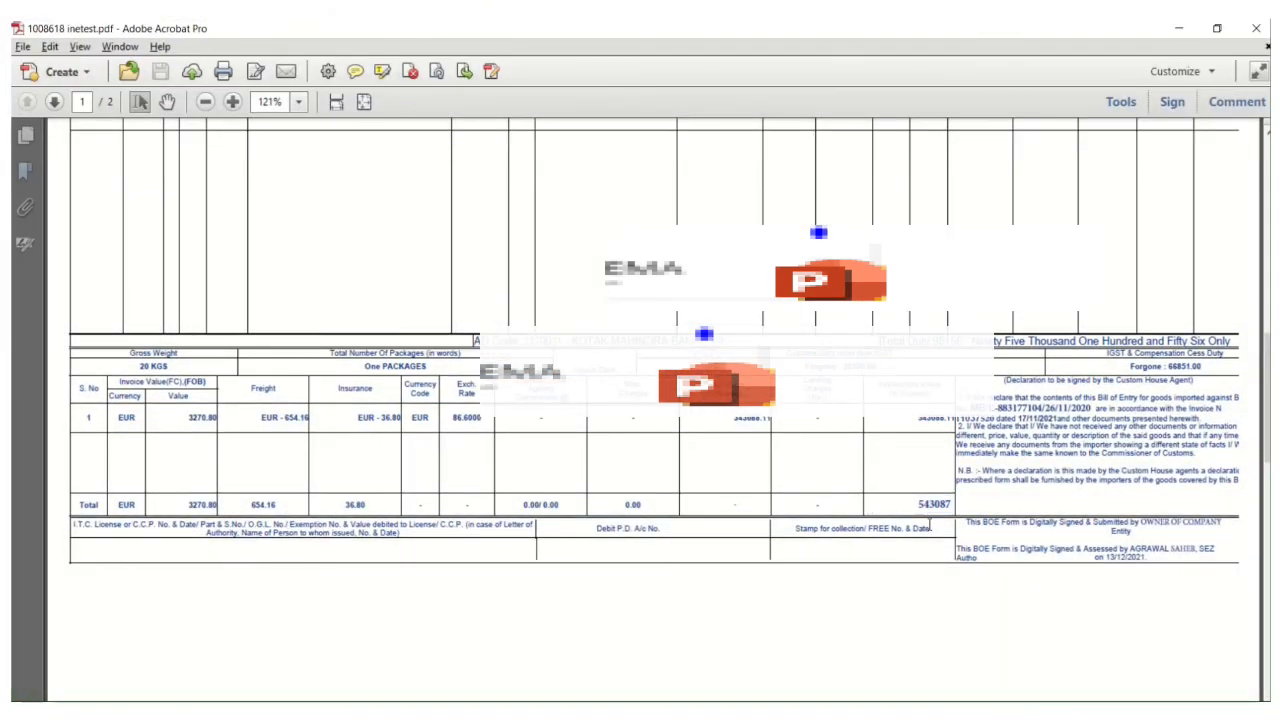
{"action": "key", "text": "alt+Tab"}
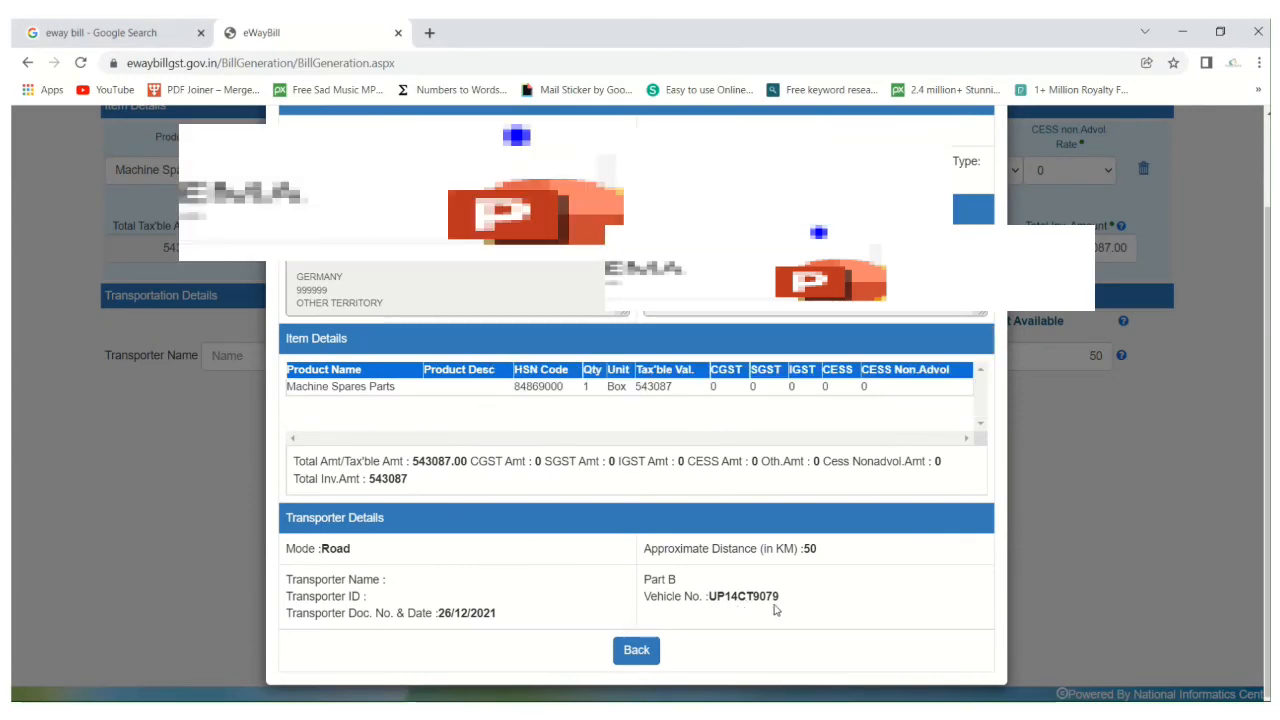
{"action": "key", "text": "alt+Tab"}
{"action": "key", "text": "alt+Tab"}
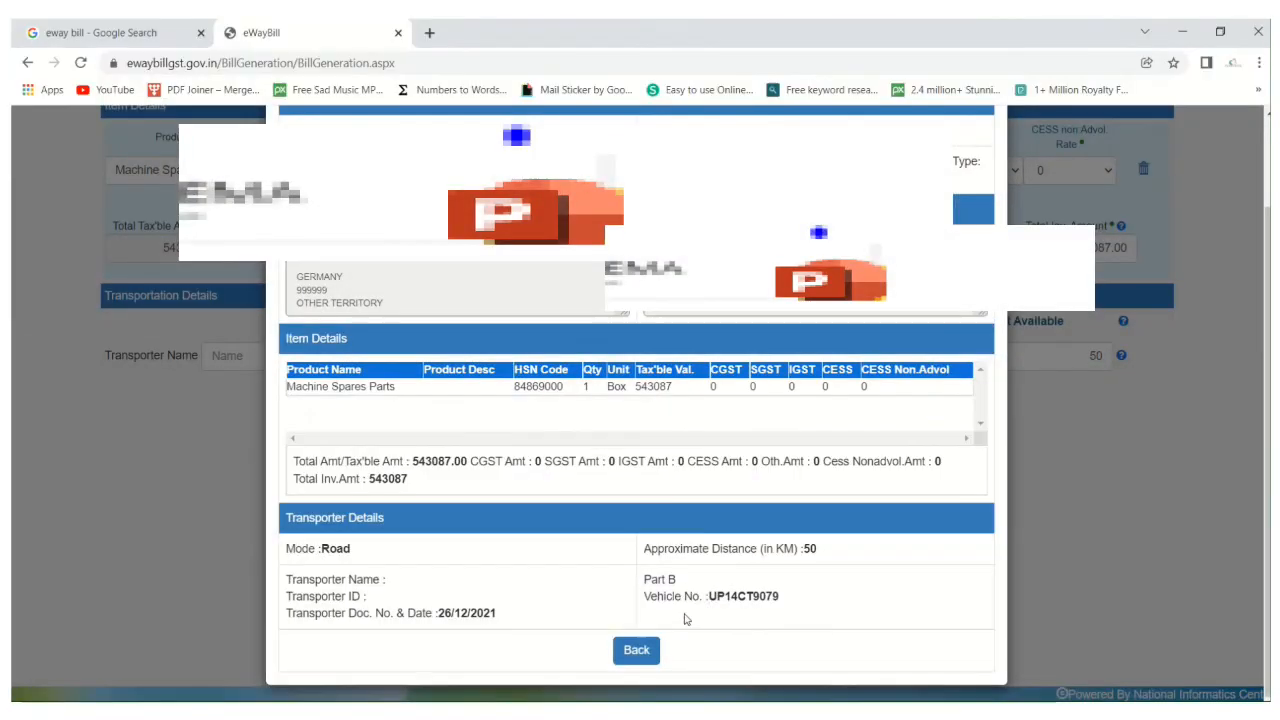
Close the preview and submit the e-way bill, agreeing to continue without the unfilled GSTR1 fields.
{"action": "left_click", "coordinate": [635, 662]}
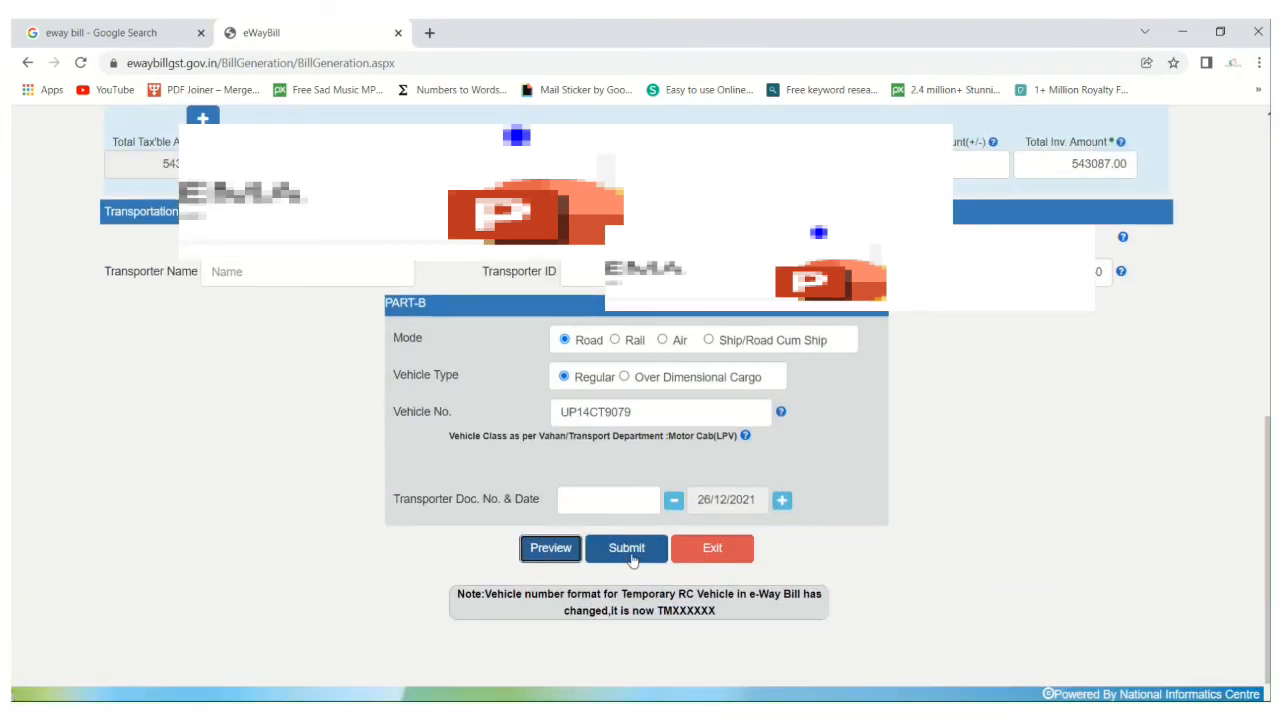
{"action": "left_click", "coordinate": [627, 548]}
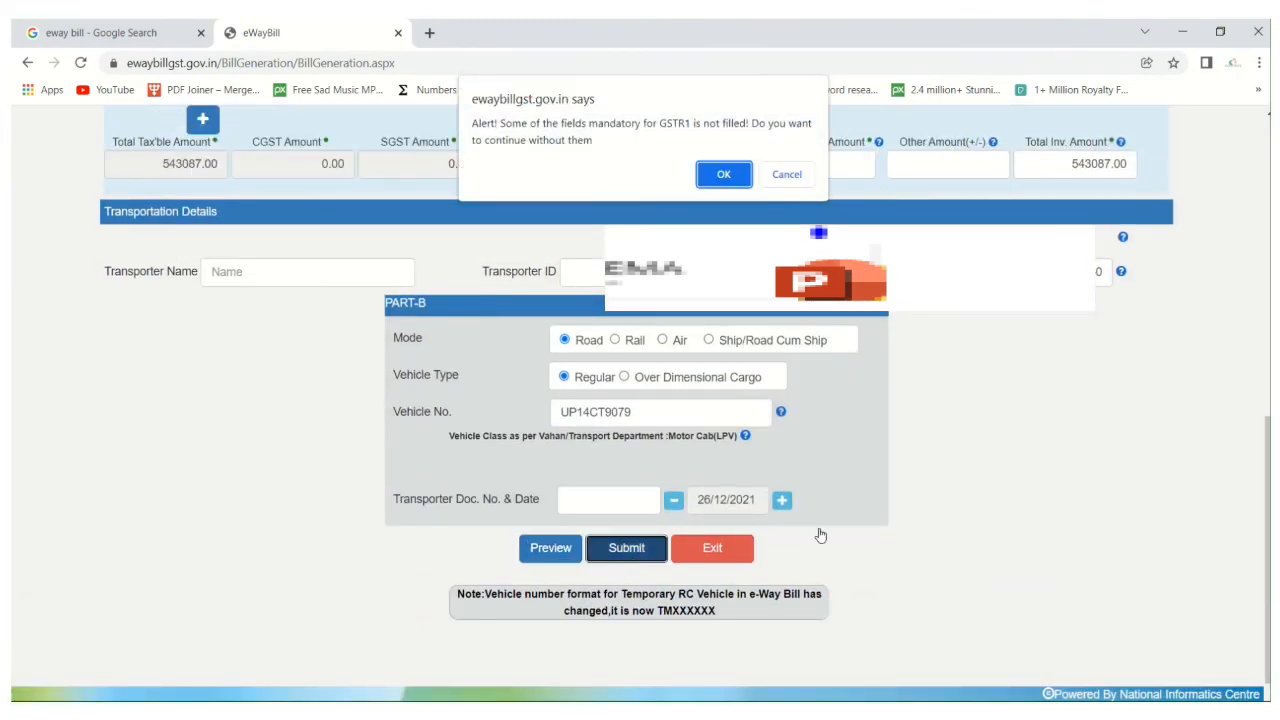
{"action": "left_click", "coordinate": [723, 180]}
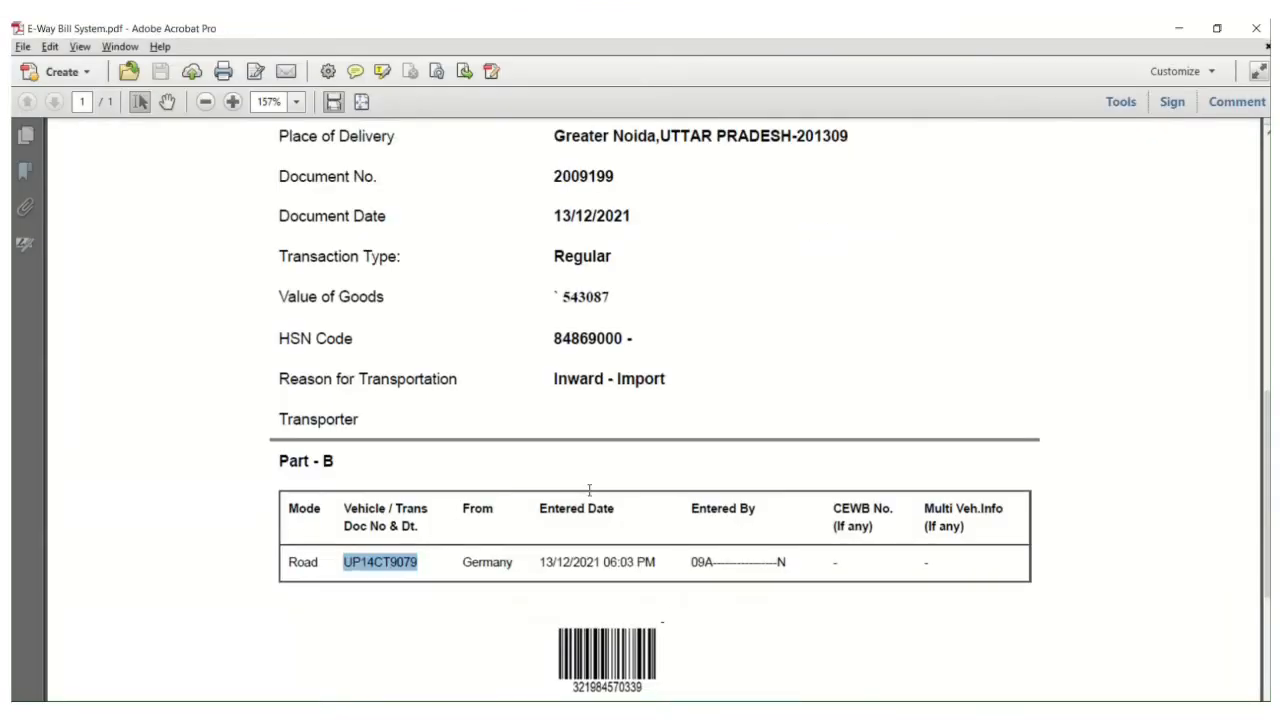
Look through the generated e-way bill PDF in Adobe Acrobat, from the QR code down to the Part-B vehicle entry and barcode.
{"action": "scroll", "coordinate": [598, 470], "scroll_direction": "up", "scroll_amount": 5}
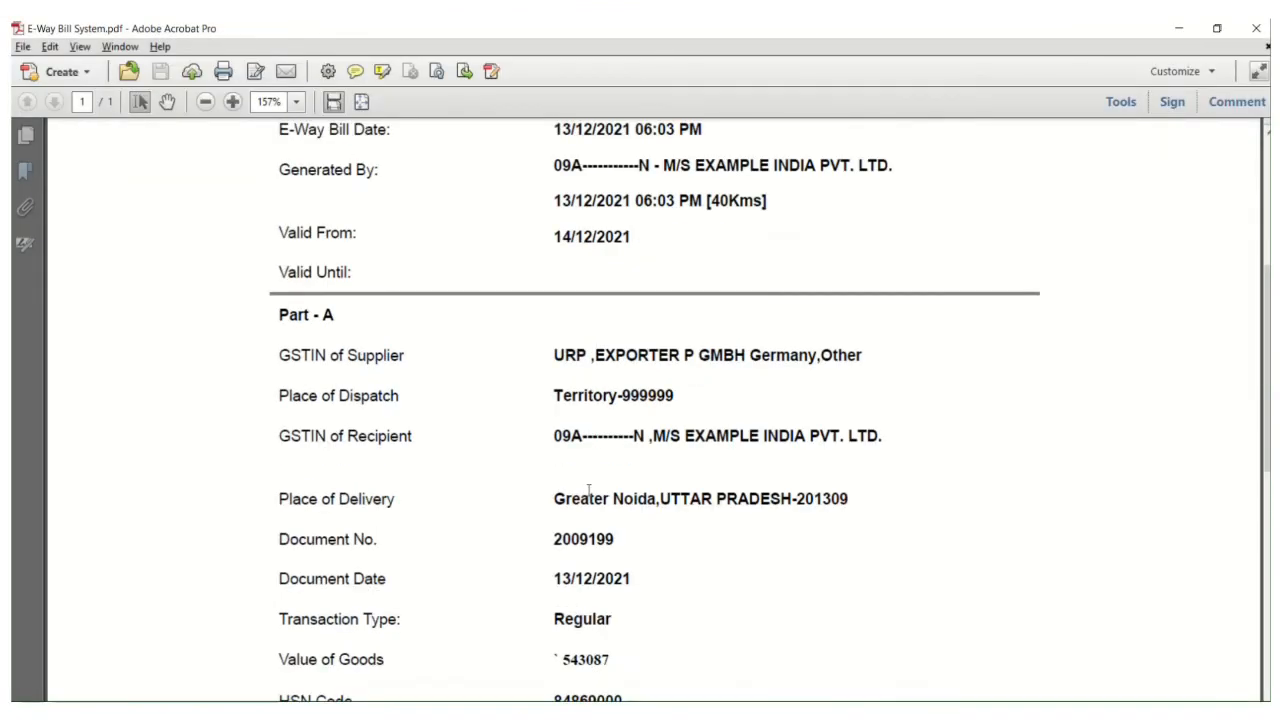
{"action": "scroll", "coordinate": [866, 310], "scroll_direction": "up", "scroll_amount": 3}
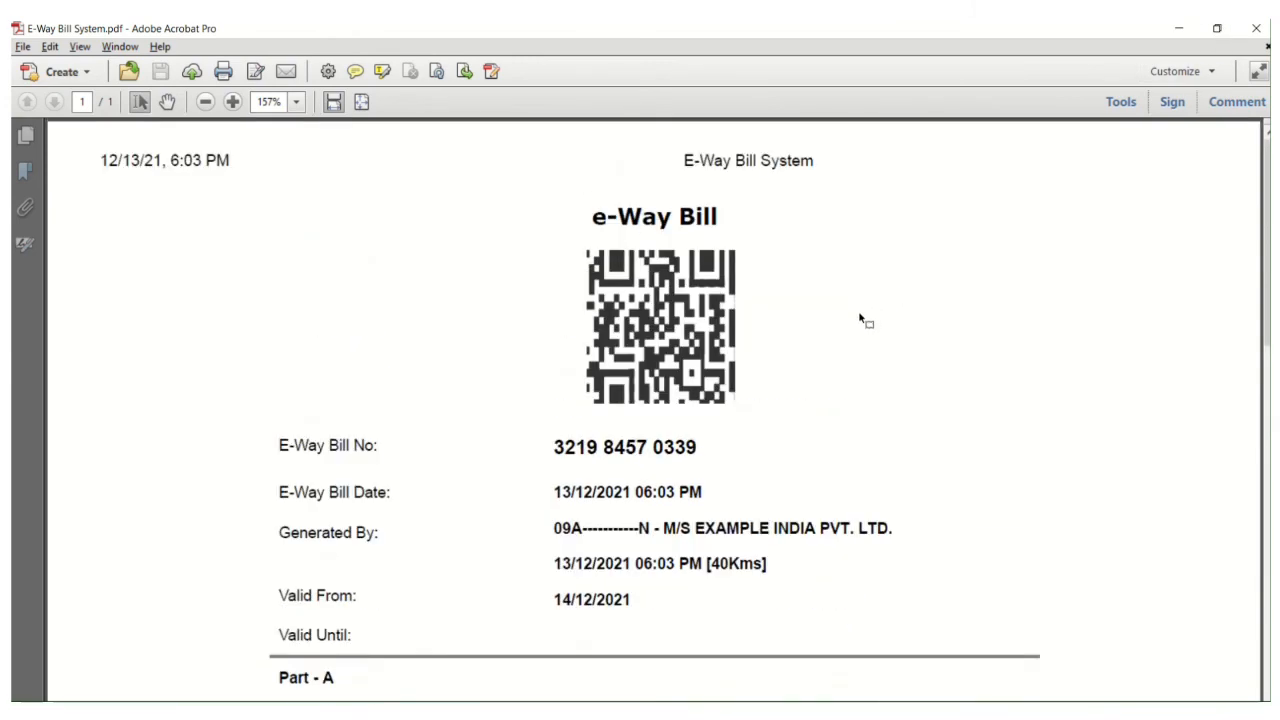
{"action": "scroll", "coordinate": [860, 320], "scroll_direction": "down", "scroll_amount": 1}
{"action": "scroll", "coordinate": [860, 320], "scroll_direction": "down", "scroll_amount": 10}
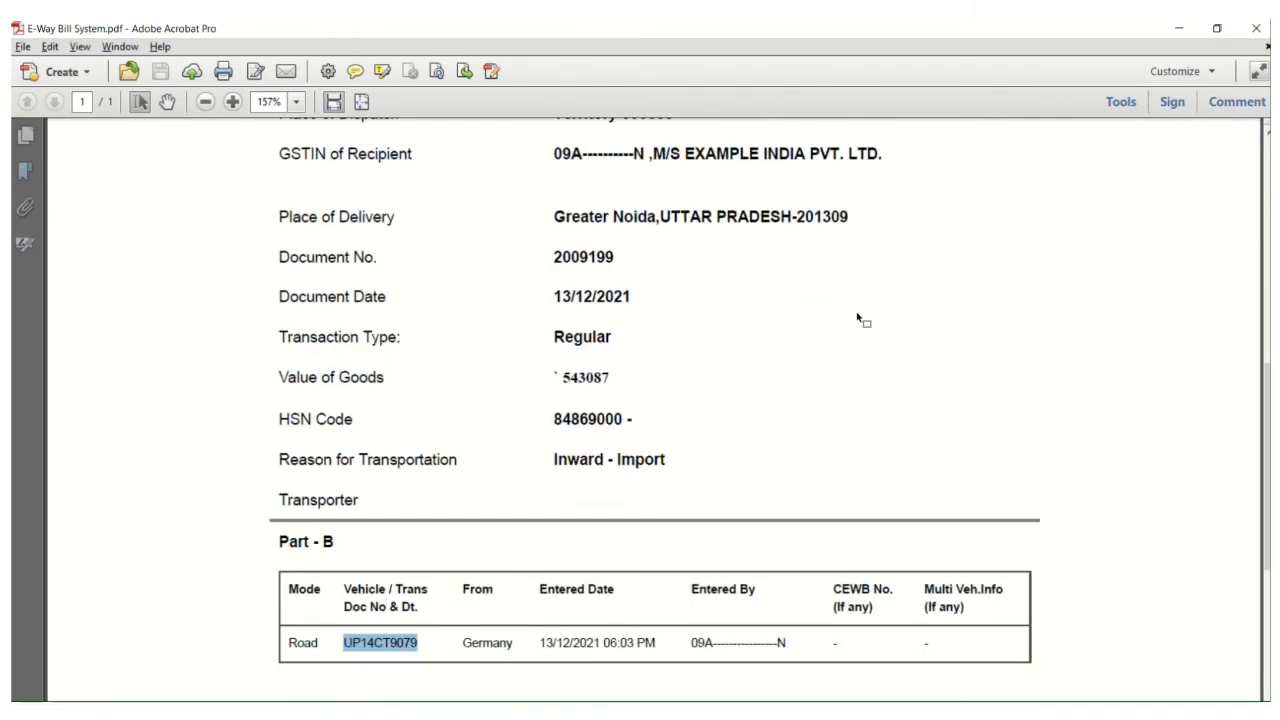
{"action": "scroll", "coordinate": [857, 319], "scroll_direction": "up", "scroll_amount": 8}
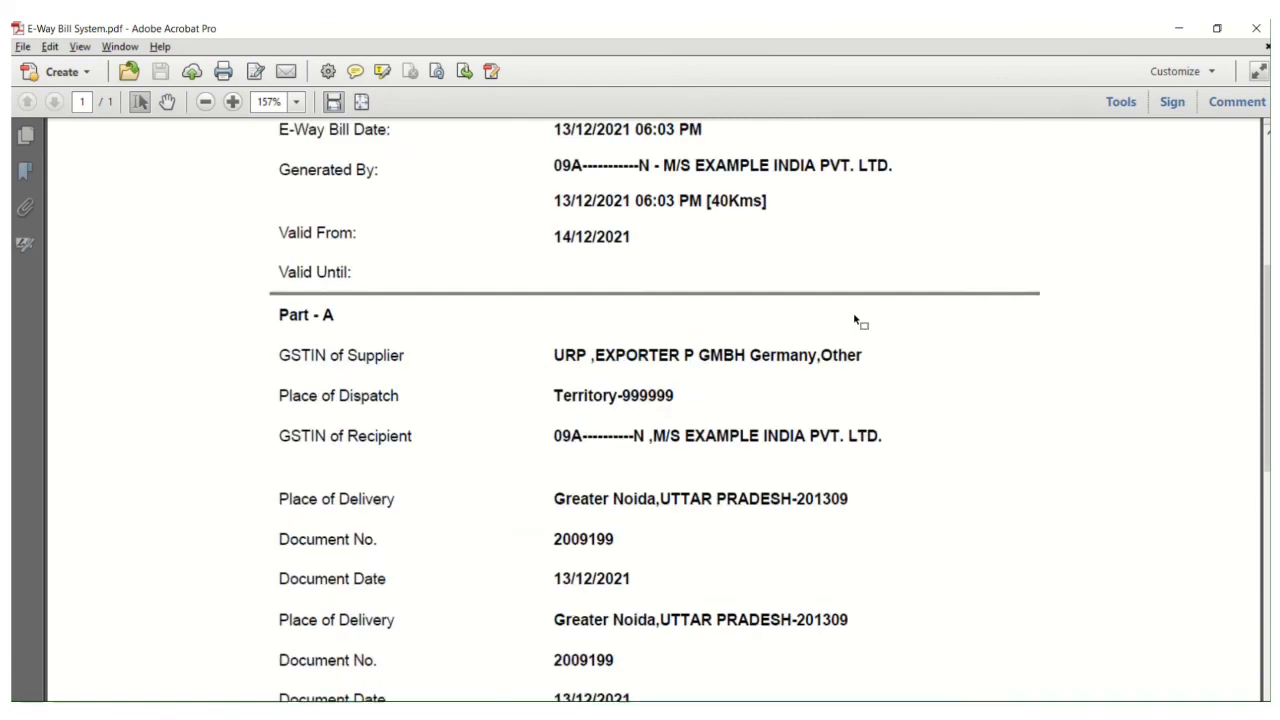
{"action": "scroll", "coordinate": [855, 315], "scroll_direction": "down", "scroll_amount": 3}
{"action": "scroll", "coordinate": [853, 312], "scroll_direction": "up", "scroll_amount": 7}
{"action": "scroll", "coordinate": [855, 316], "scroll_direction": "down", "scroll_amount": 4}
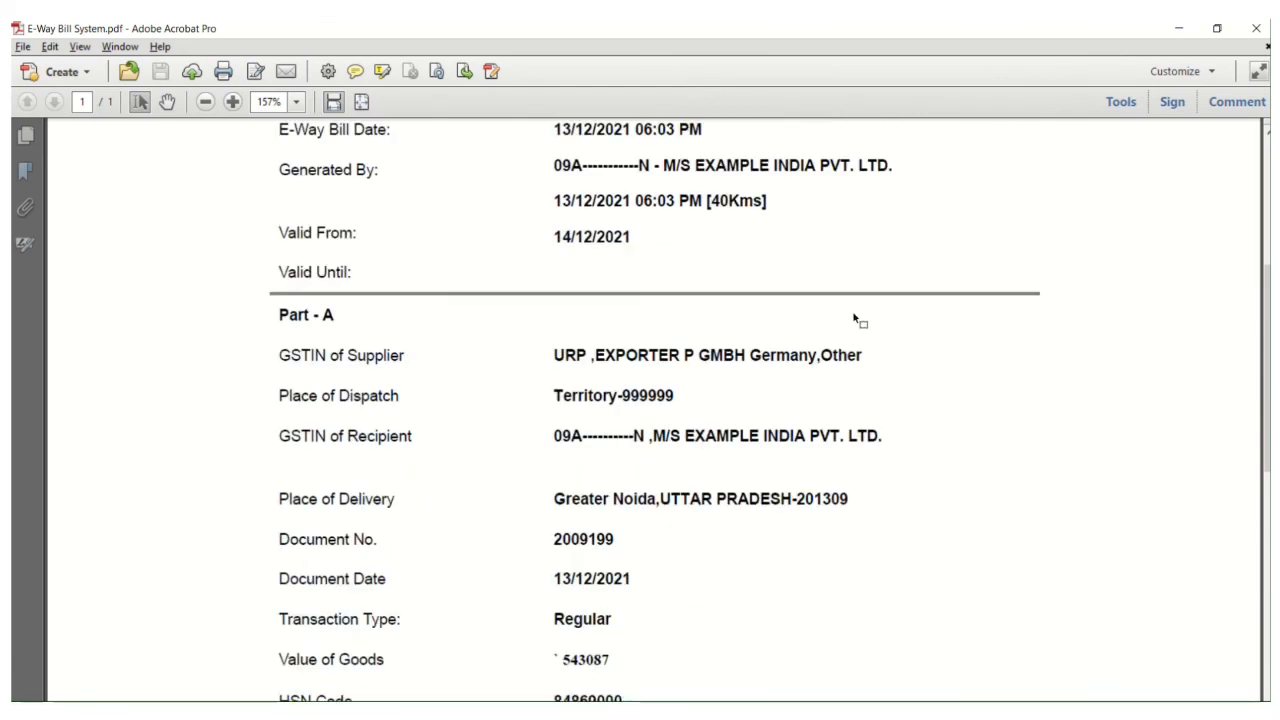
{"action": "scroll", "coordinate": [860, 320], "scroll_direction": "down", "scroll_amount": 5}
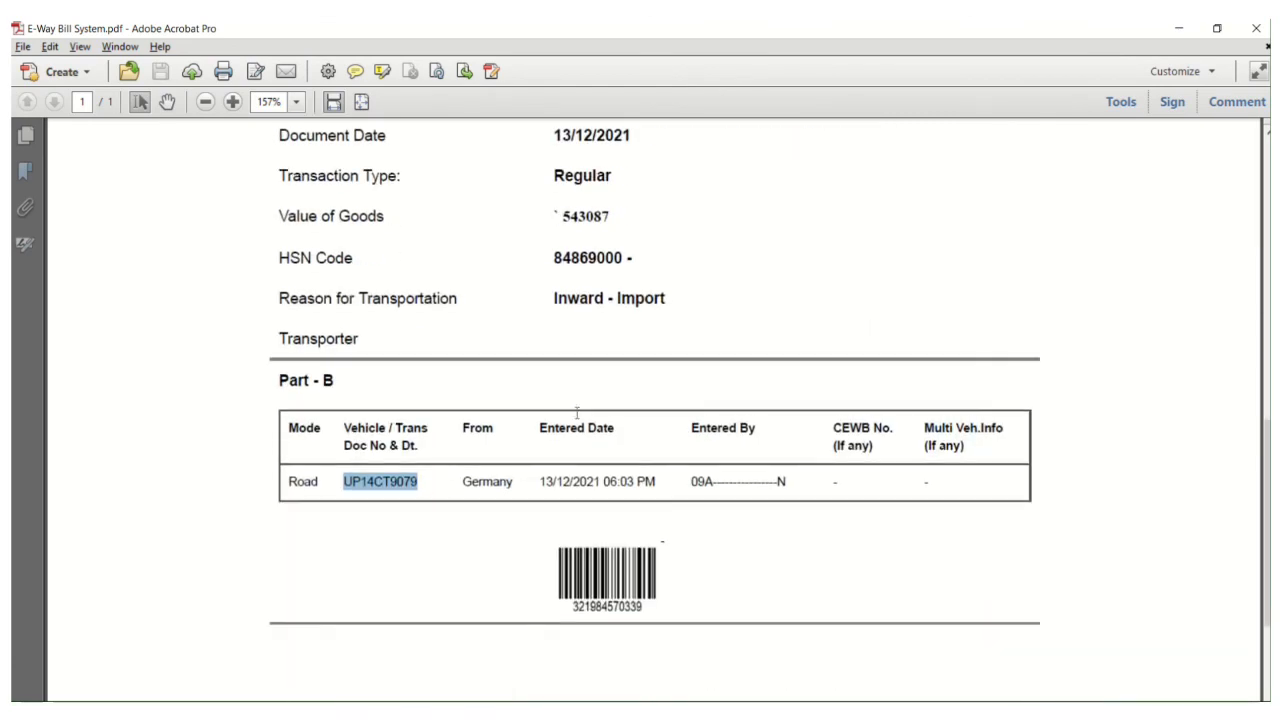
{"action": "left_click", "coordinate": [450, 490]}
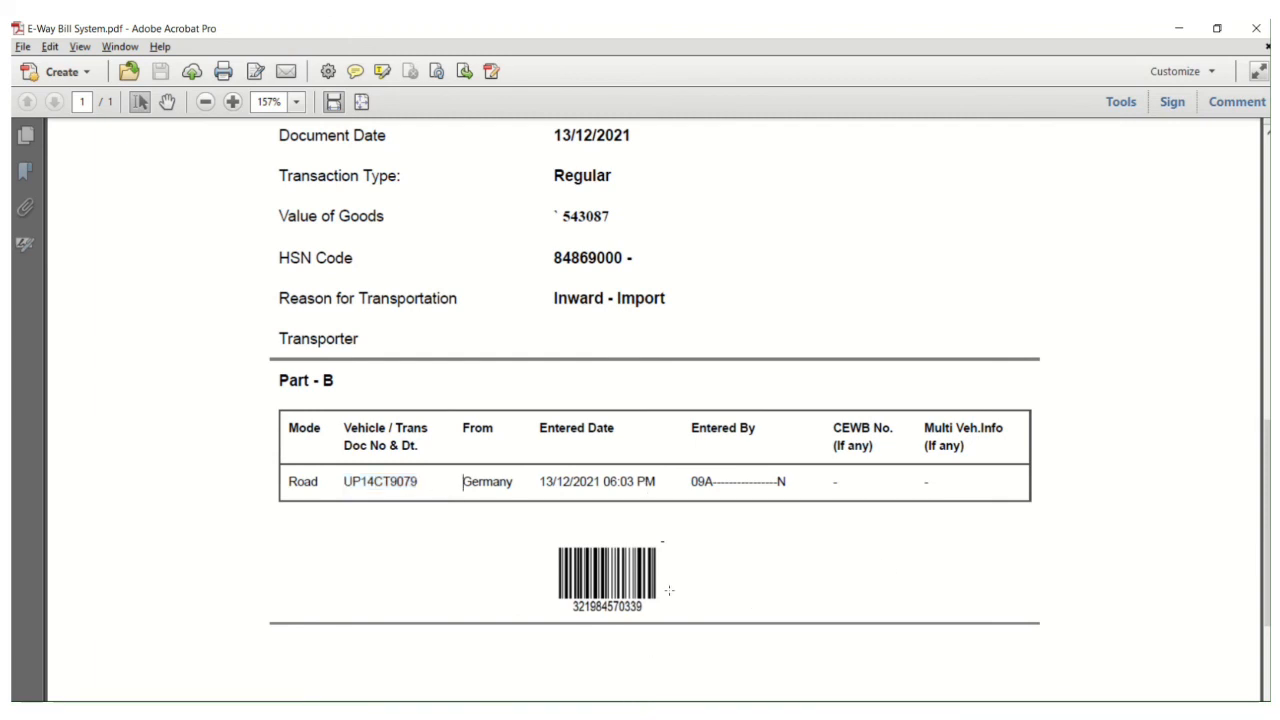
Recheck the e-way bill's number, validity dates, supplier and recipient details, and value of goods in the PDF.
{"action": "scroll", "coordinate": [730, 500], "scroll_direction": "up", "scroll_amount": 3}
{"action": "scroll", "coordinate": [745, 410], "scroll_direction": "up", "scroll_amount": 5}
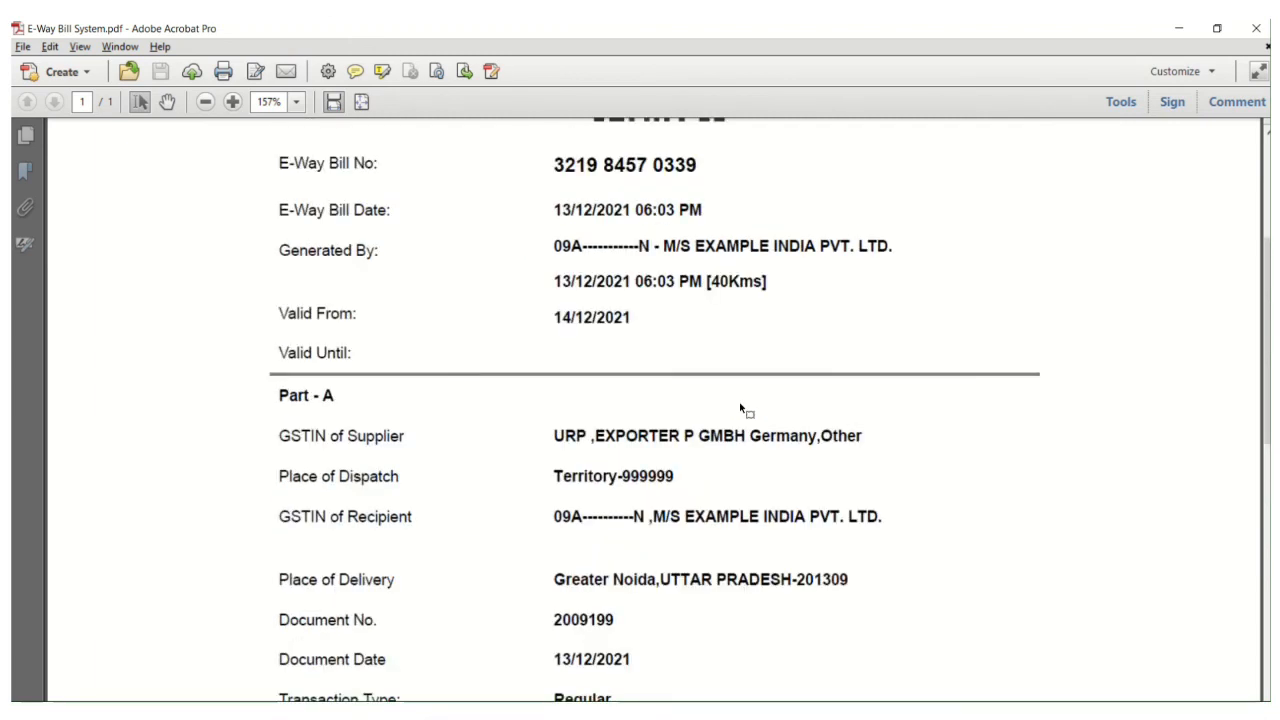
{"action": "scroll", "coordinate": [745, 410], "scroll_direction": "up", "scroll_amount": 4}
{"action": "scroll", "coordinate": [730, 413], "scroll_direction": "down", "scroll_amount": 2}
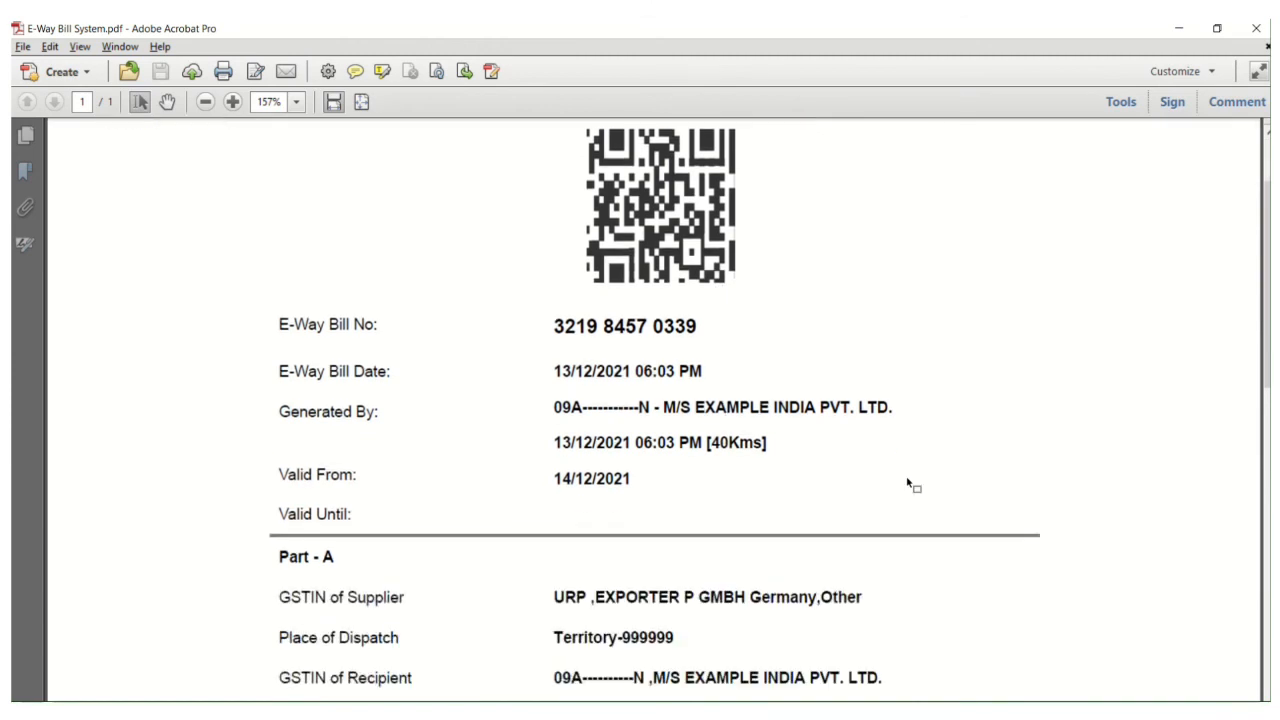
{"action": "scroll", "coordinate": [900, 475], "scroll_direction": "down", "scroll_amount": 3}
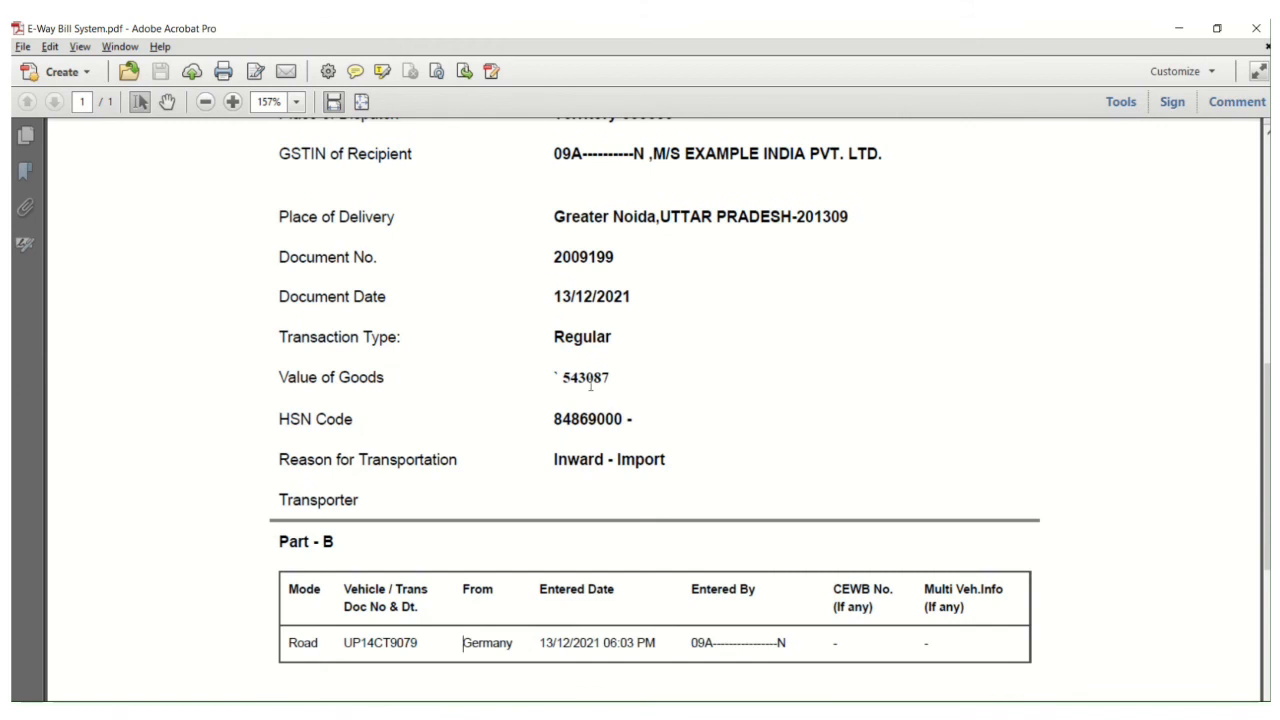
{"action": "scroll", "coordinate": [736, 376], "scroll_direction": "up", "scroll_amount": 3}
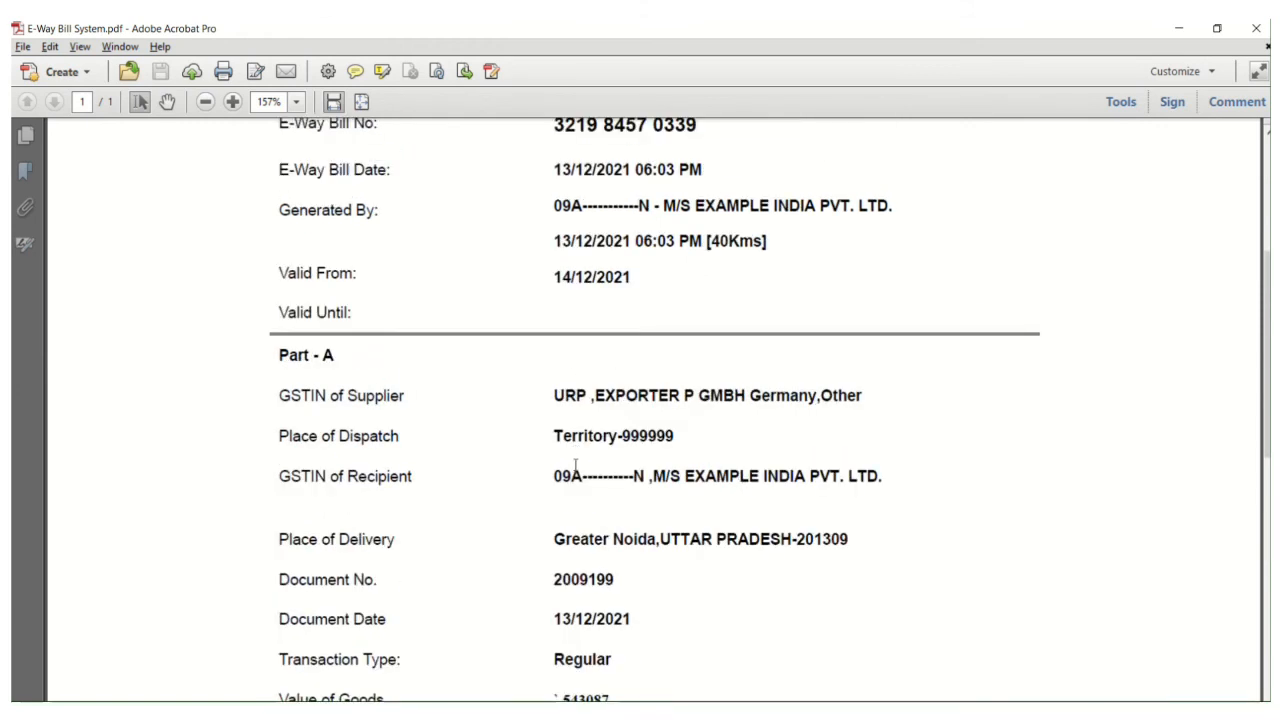
{"action": "scroll", "coordinate": [576, 465], "scroll_direction": "down", "scroll_amount": 2}
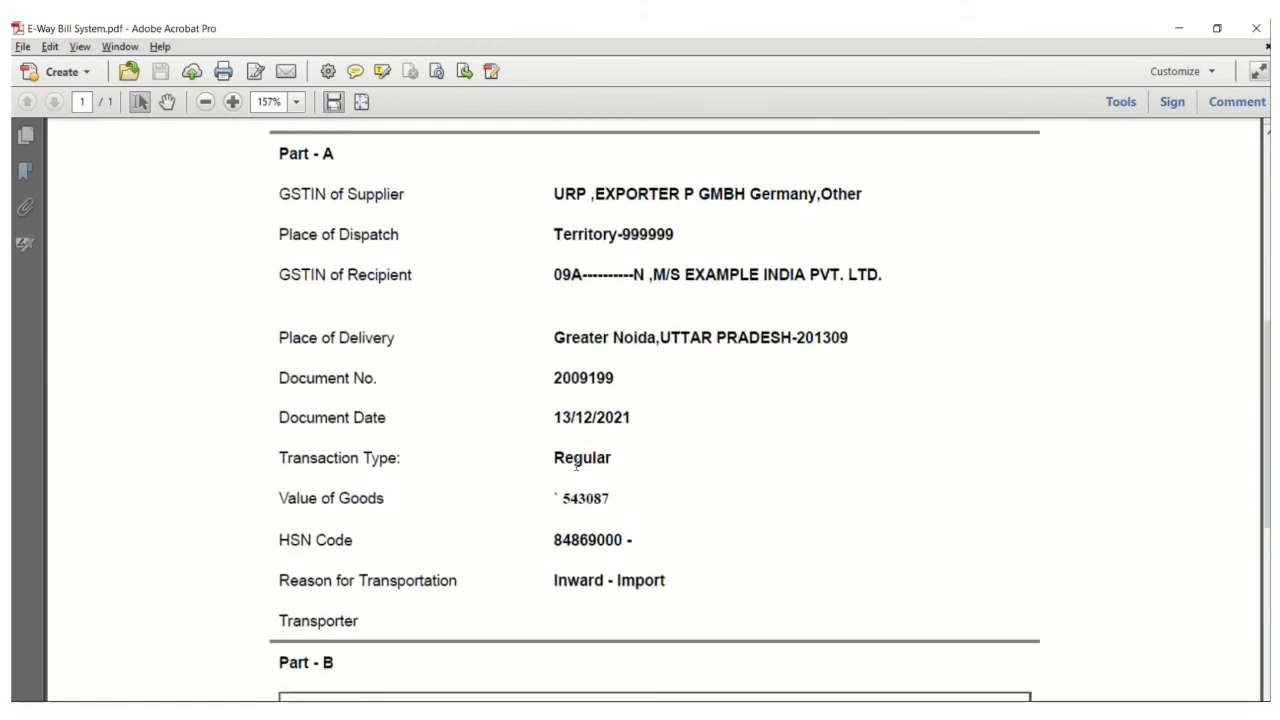